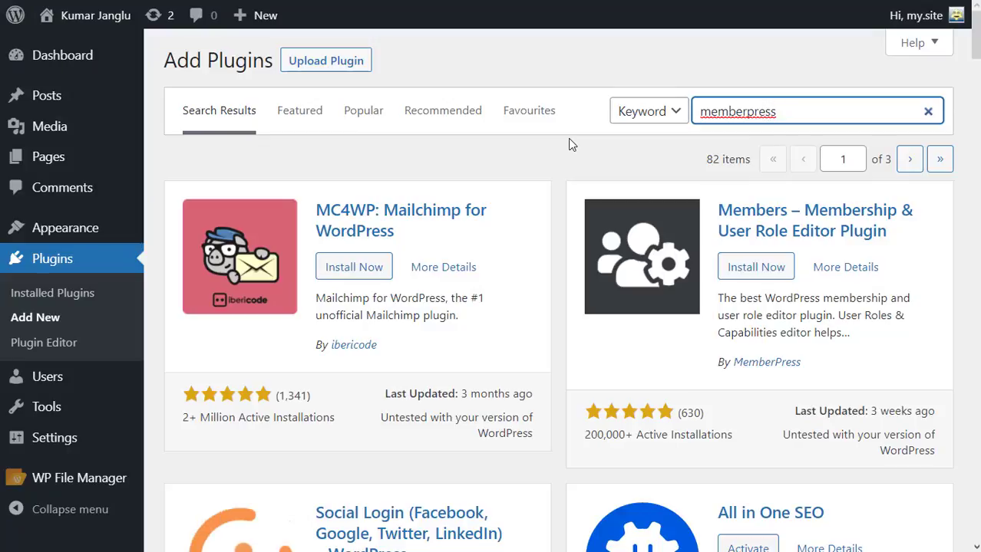
# Step: Upload the memberpress.zip package and install it as a new plugin
pyautogui.click(327, 68)
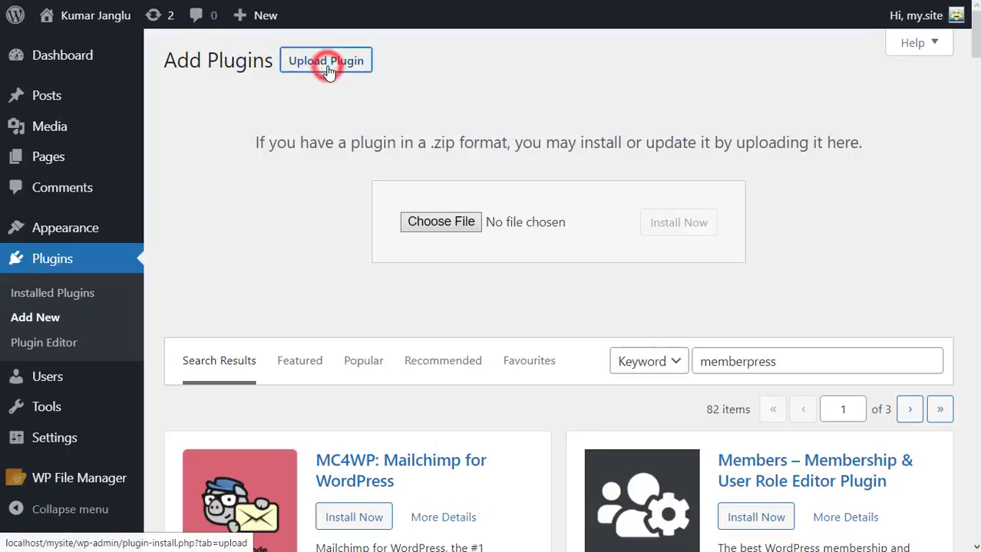
pyautogui.click(452, 223)
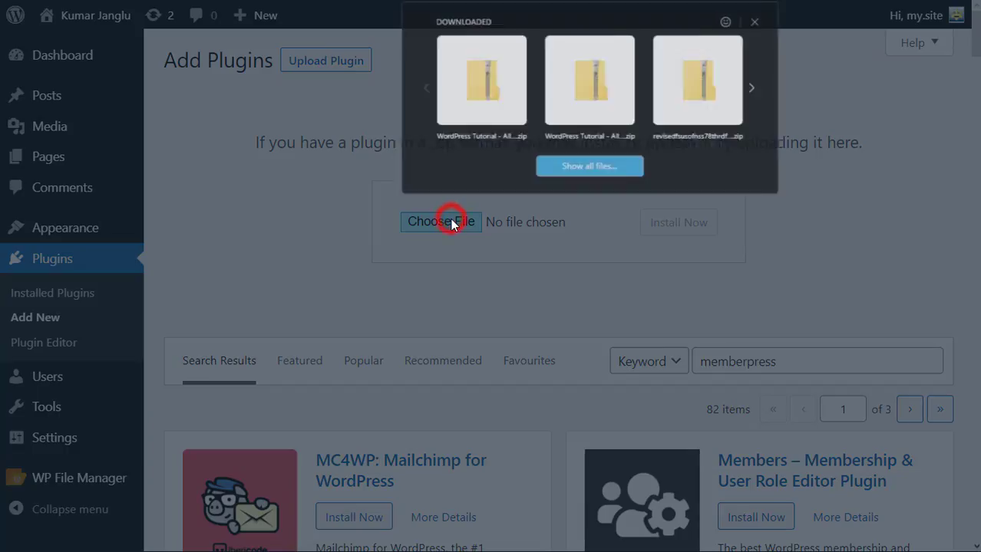
pyautogui.click(616, 167)
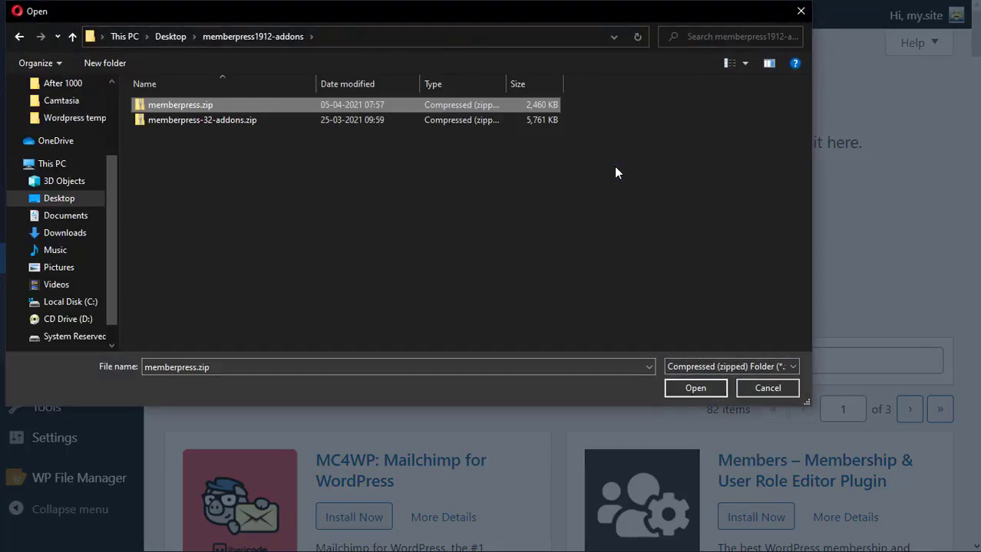
pyautogui.click(217, 105)
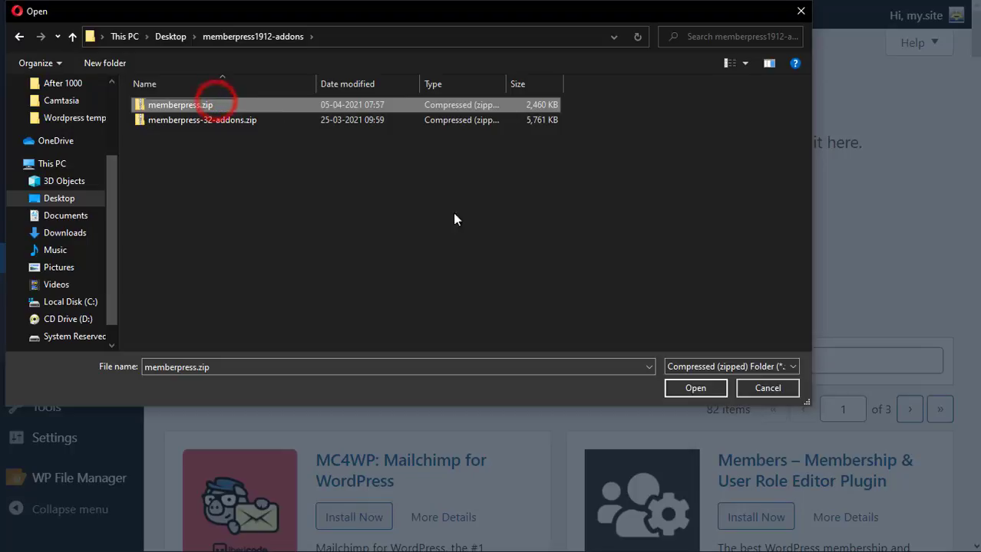
pyautogui.click(695, 389)
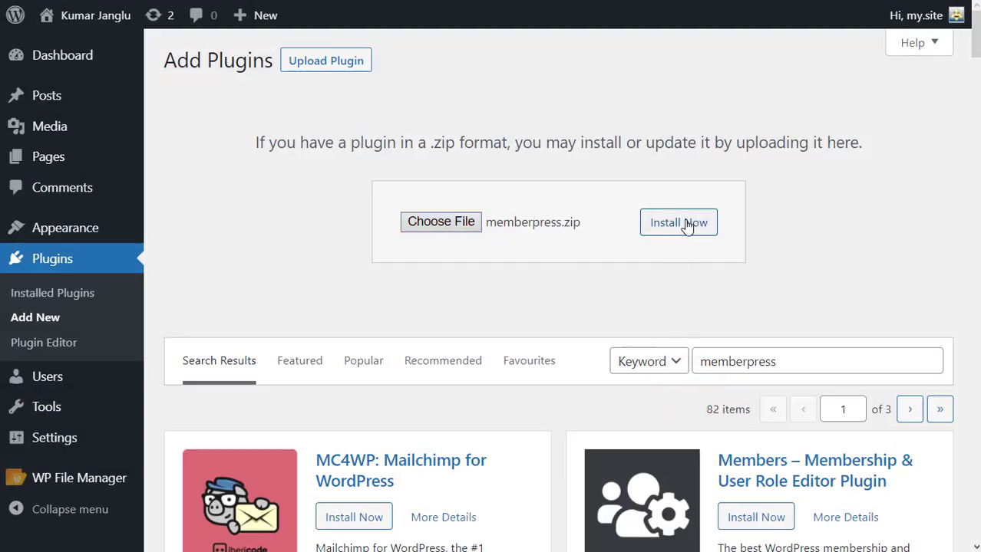
pyautogui.click(687, 226)
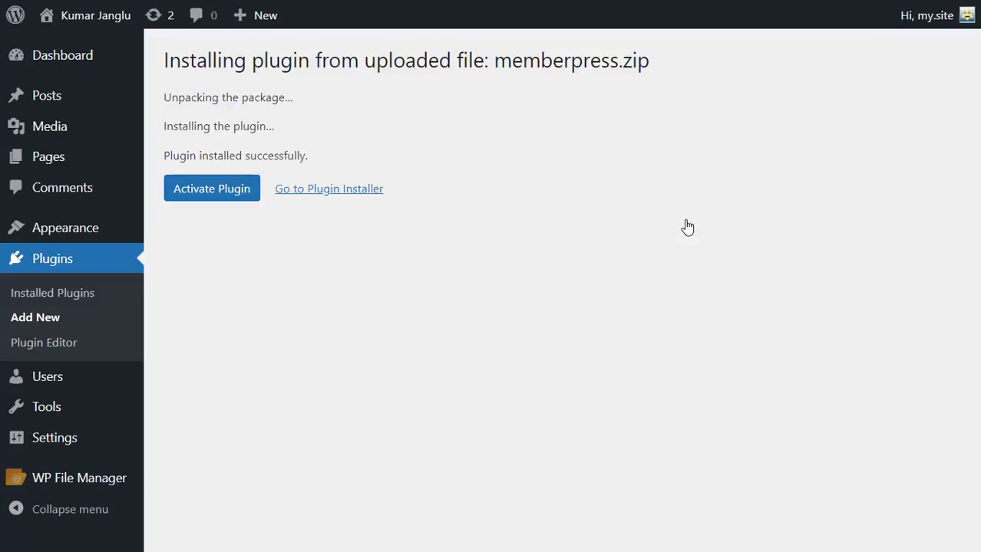
# Step: Activate the uploaded MemberPress plugin and dismiss the activation notice
pyautogui.click(217, 191)
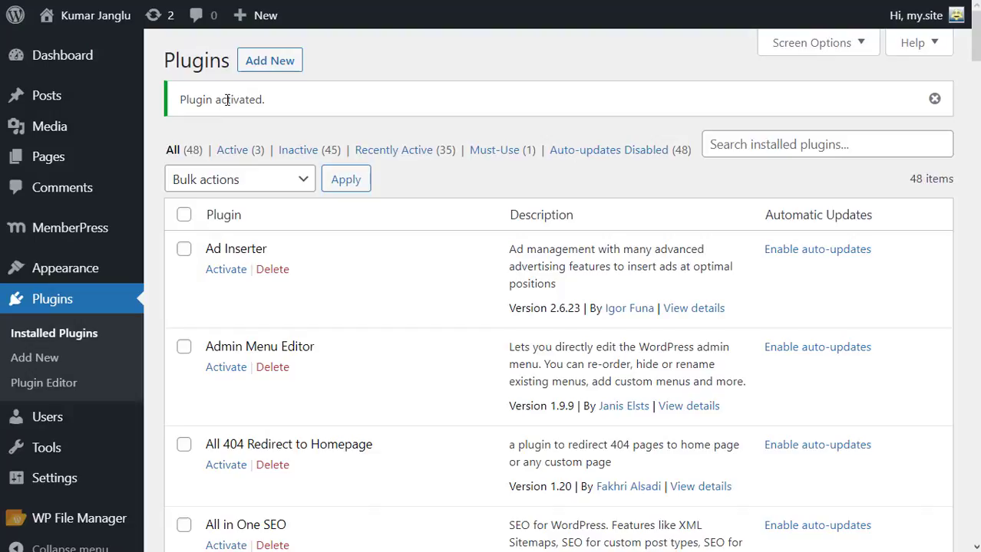
pyautogui.click(930, 101)
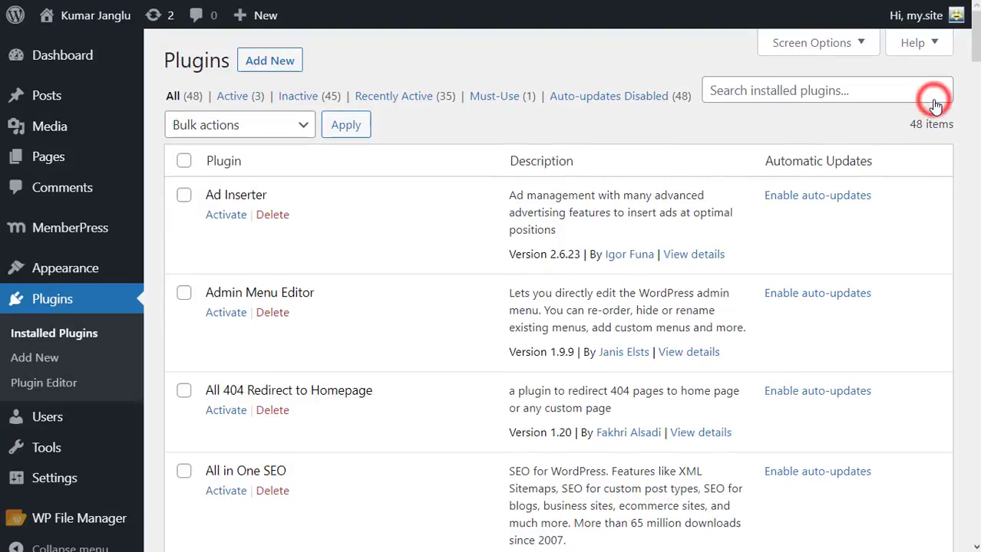
pyautogui.scroll(-4, 464, 302)
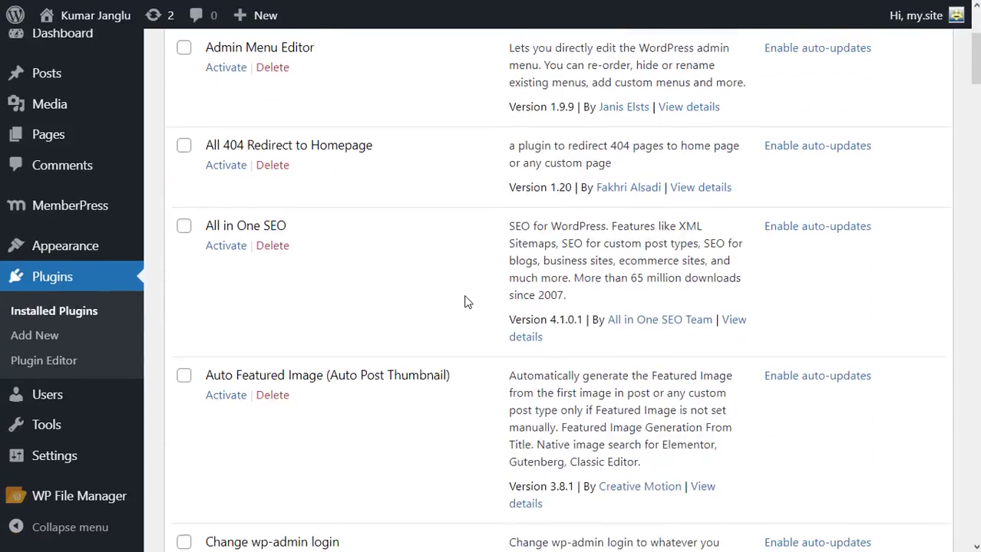
pyautogui.scroll(2, 464, 302)
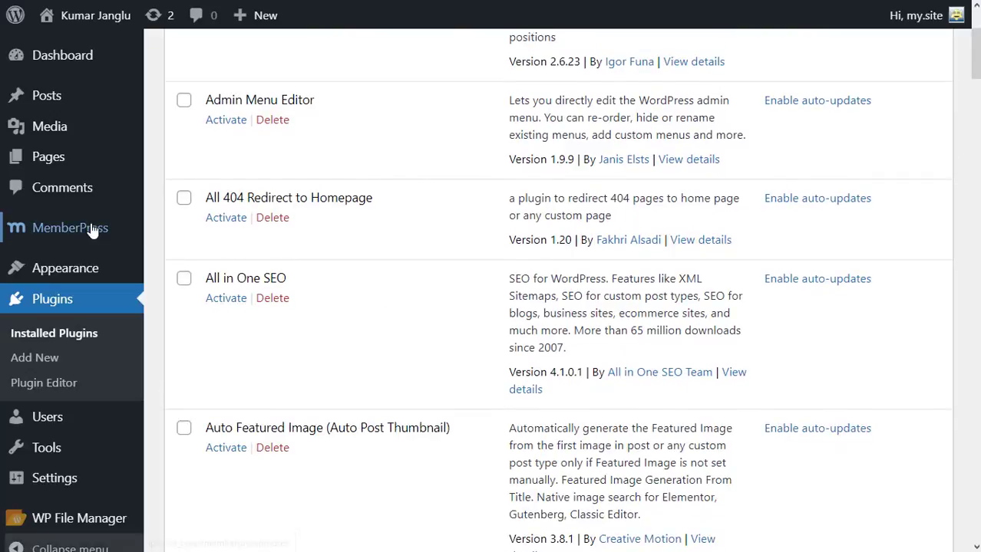
# Step: Open the MemberPress settings and review the payment method's name, gateway and PayPal options
pyautogui.moveTo(83, 232)
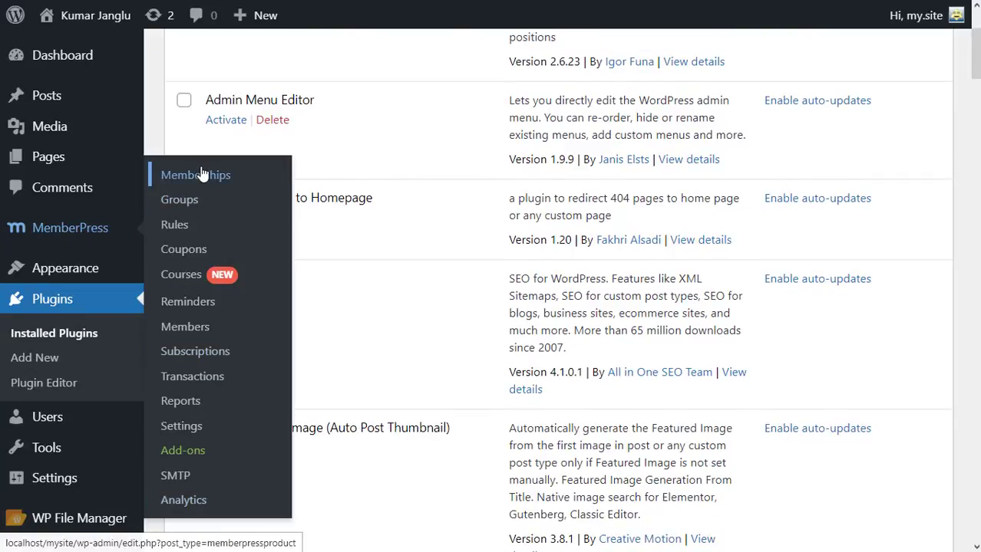
pyautogui.click(189, 431)
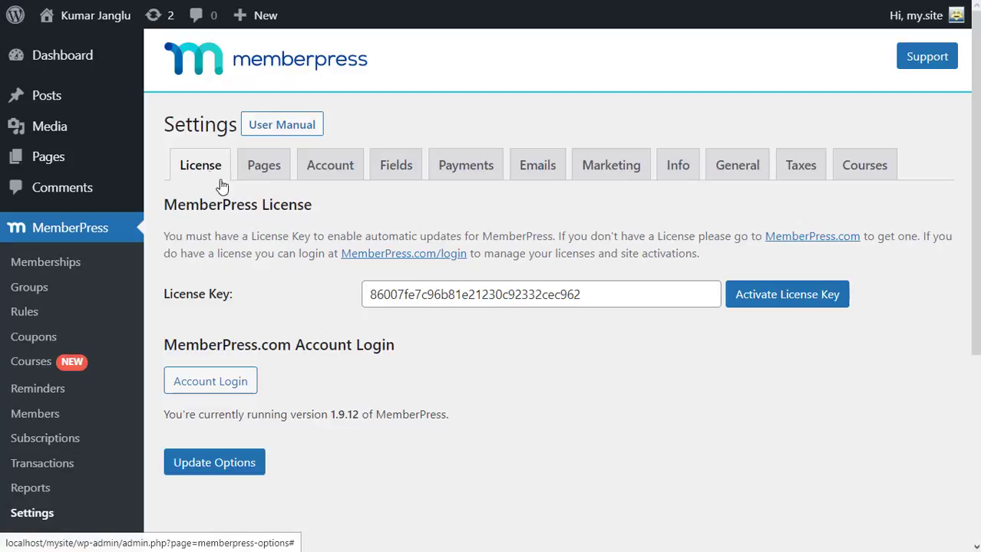
pyautogui.click(467, 168)
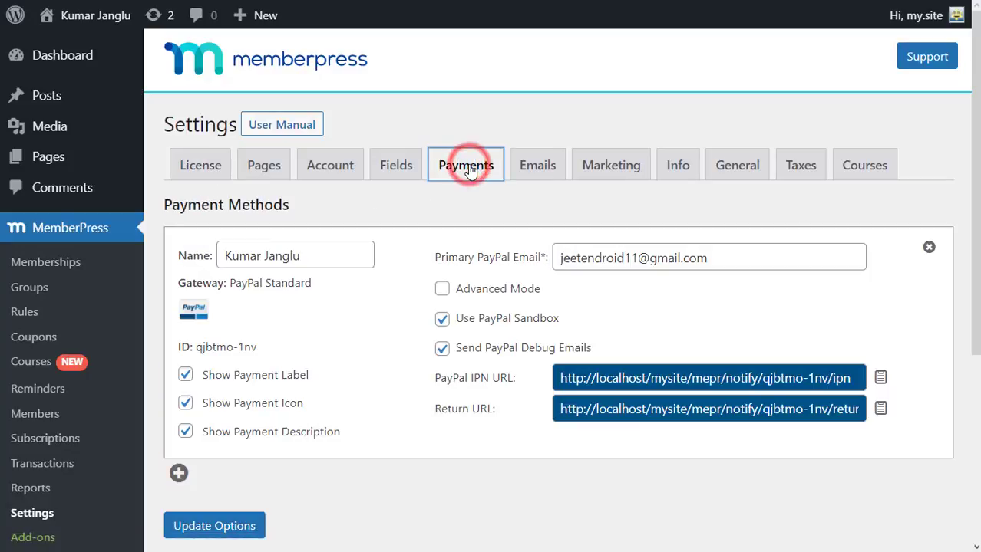
pyautogui.doubleClick(308, 254)
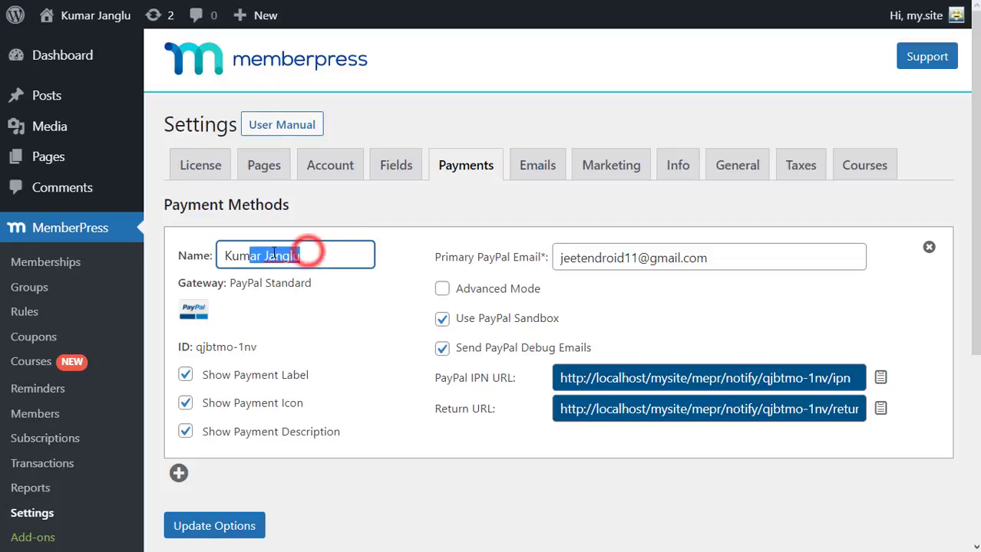
pyautogui.click(313, 246)
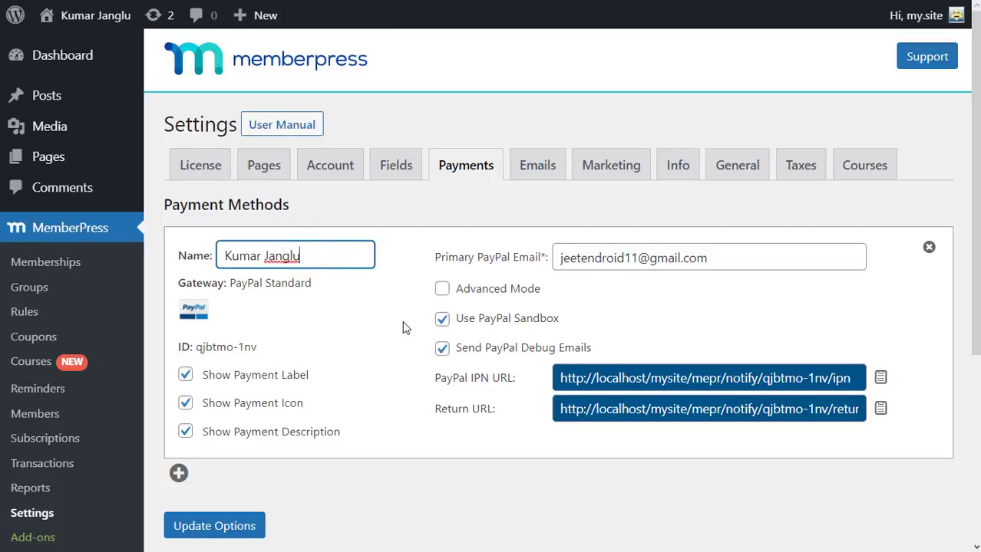
pyautogui.scroll(-1, 405, 328)
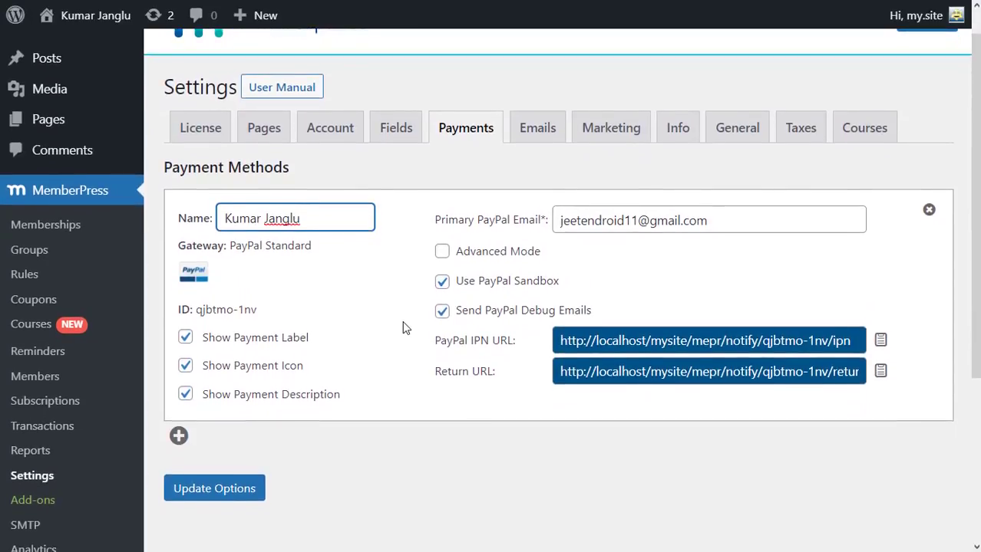
pyautogui.scroll(1, 405, 328)
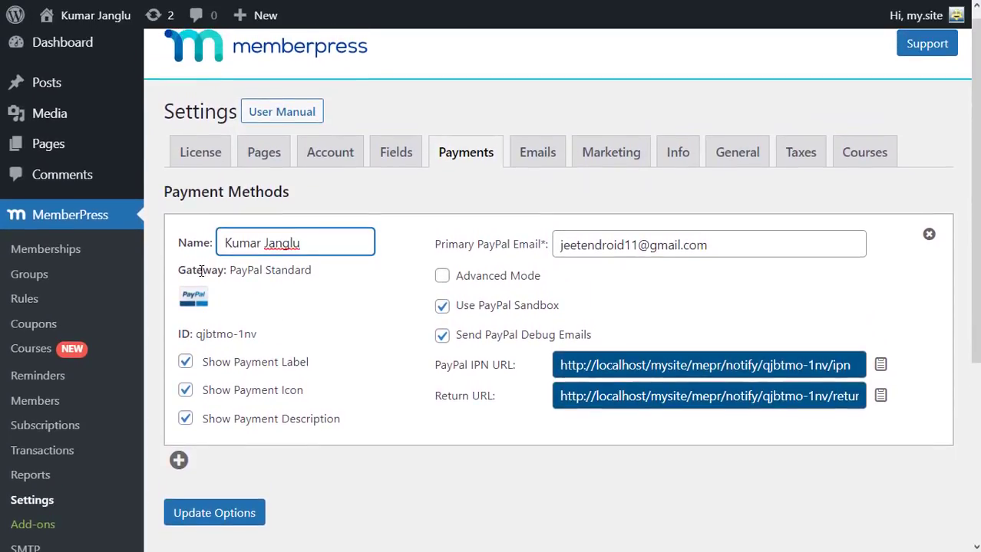
pyautogui.moveTo(229, 270)
pyautogui.mouseDown()
pyautogui.moveTo(307, 272)
pyautogui.moveTo(227, 270)
pyautogui.mouseUp()
pyautogui.click(319, 265)
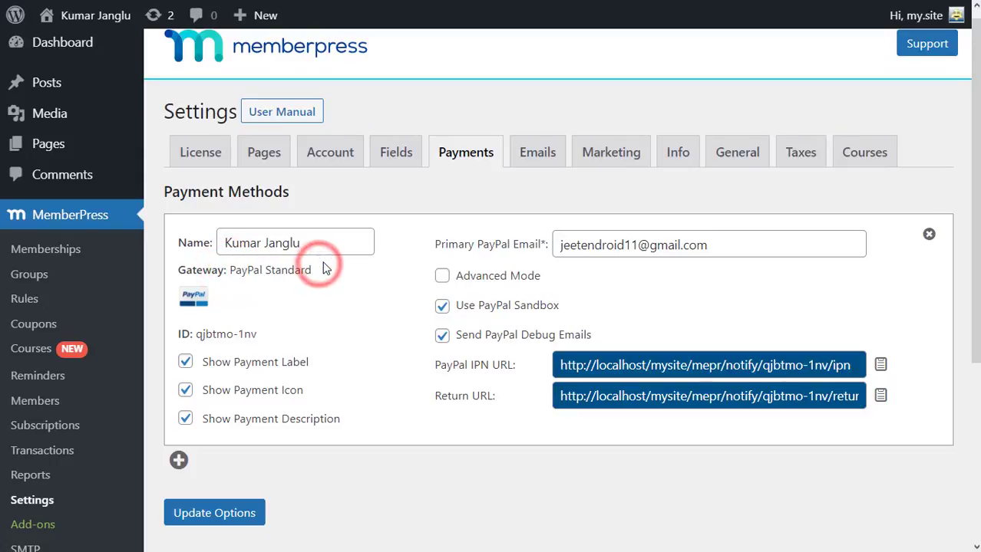
# Step: Set the MemberPress Thank You, Account and Login reserved pages to Auto Create New Page
pyautogui.click(266, 156)
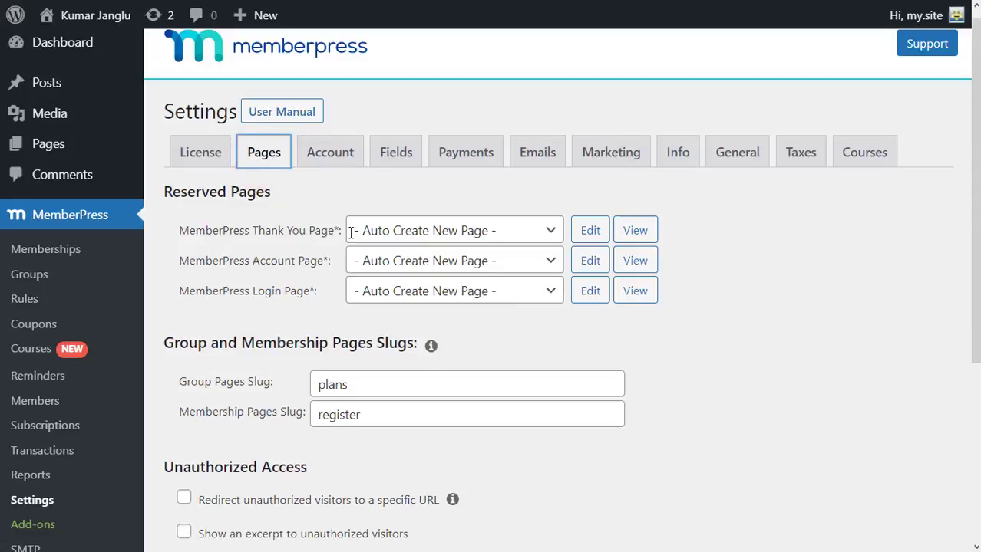
pyautogui.click(554, 235)
pyautogui.click(497, 256)
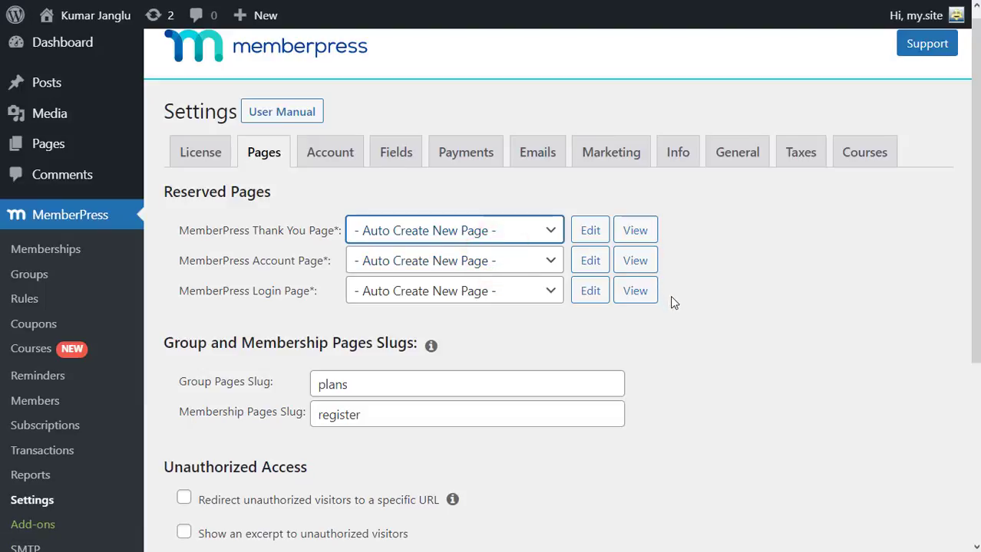
pyautogui.scroll(-1, 369, 255)
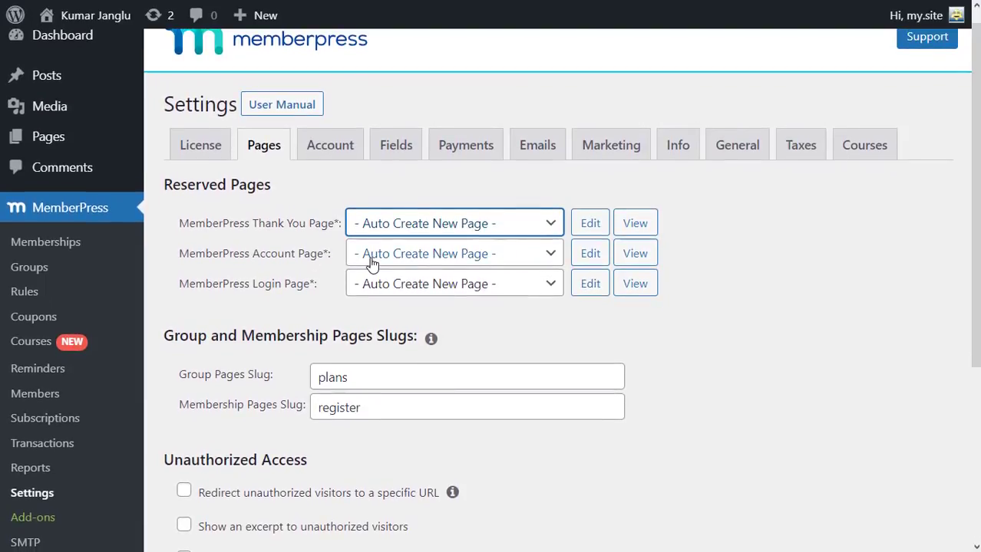
pyautogui.click(548, 259)
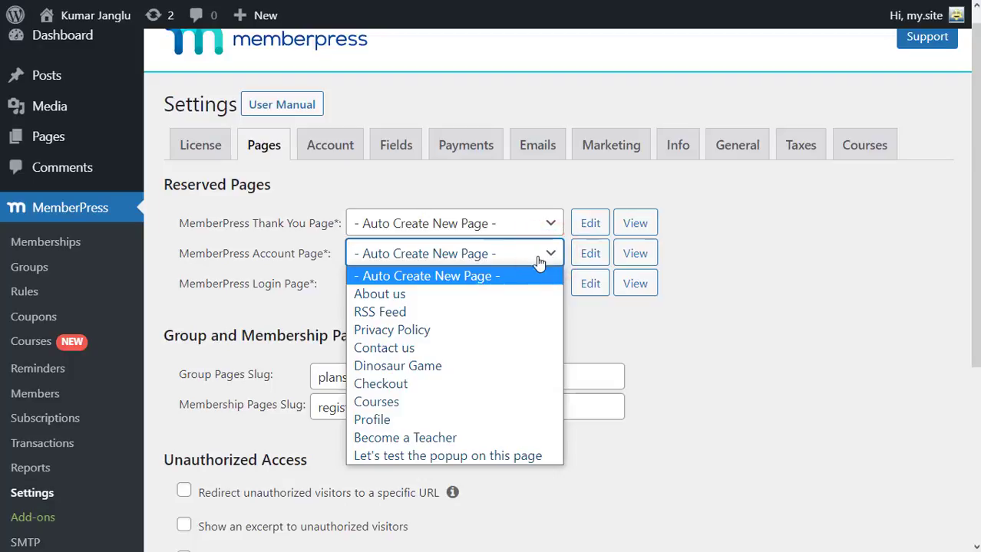
pyautogui.click(505, 276)
pyautogui.click(548, 283)
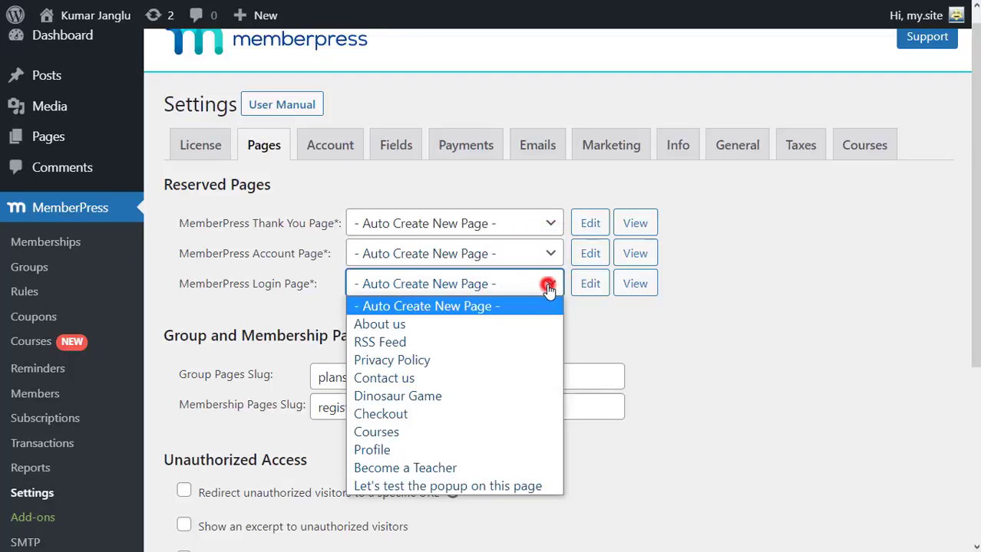
pyautogui.click(491, 307)
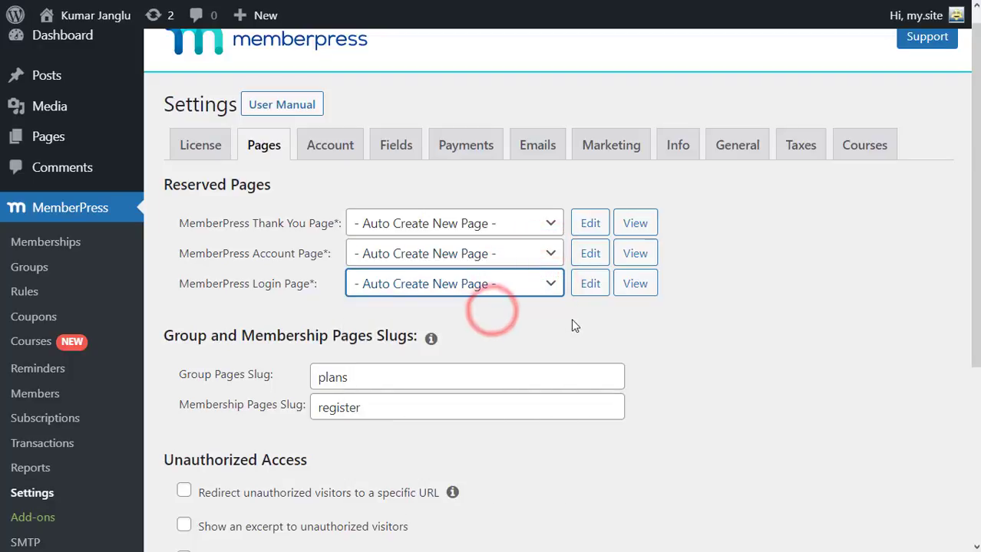
# Step: Review the slugs for the group pages and the membership pages
pyautogui.scroll(-2, 571, 326)
pyautogui.scroll(-3, 572, 324)
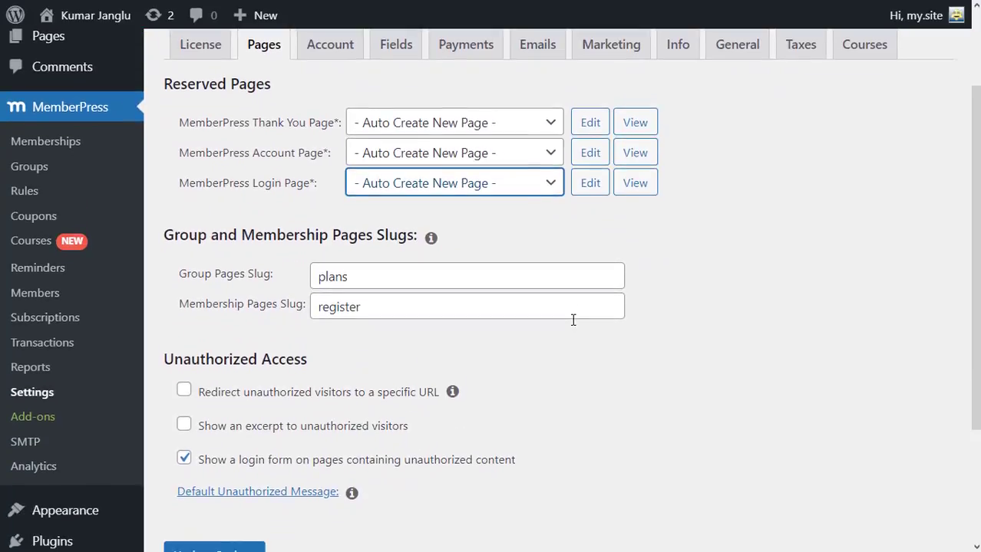
pyautogui.scroll(-1, 572, 320)
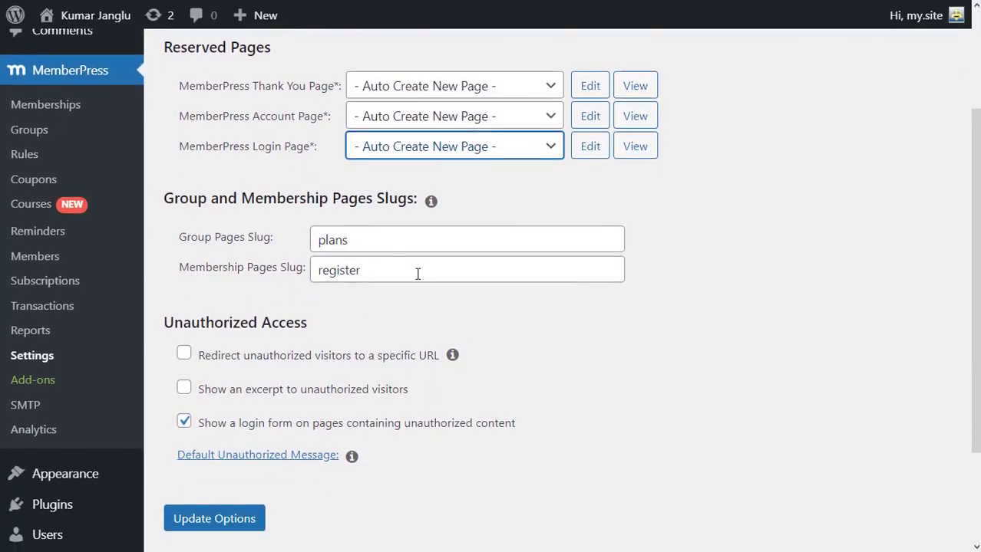
pyautogui.doubleClick(355, 243)
pyautogui.click(355, 242)
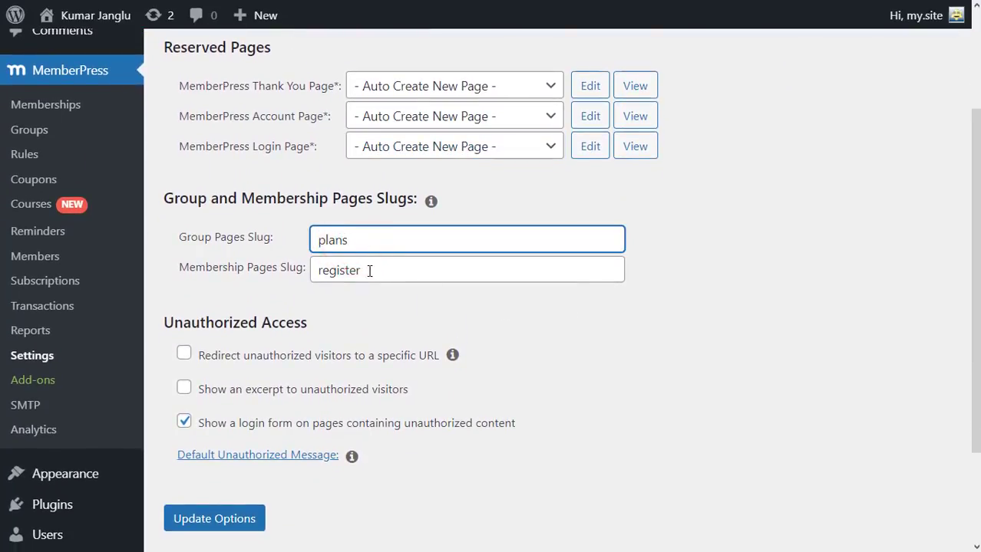
pyautogui.moveTo(367, 272); pyautogui.dragTo(346, 276)
pyautogui.click(358, 272)
# Step: Enable redirecting unauthorized visitors to a specific URL with the template_redirect (recommended) method, and save the MemberPress options
pyautogui.scroll(-2, 408, 320)
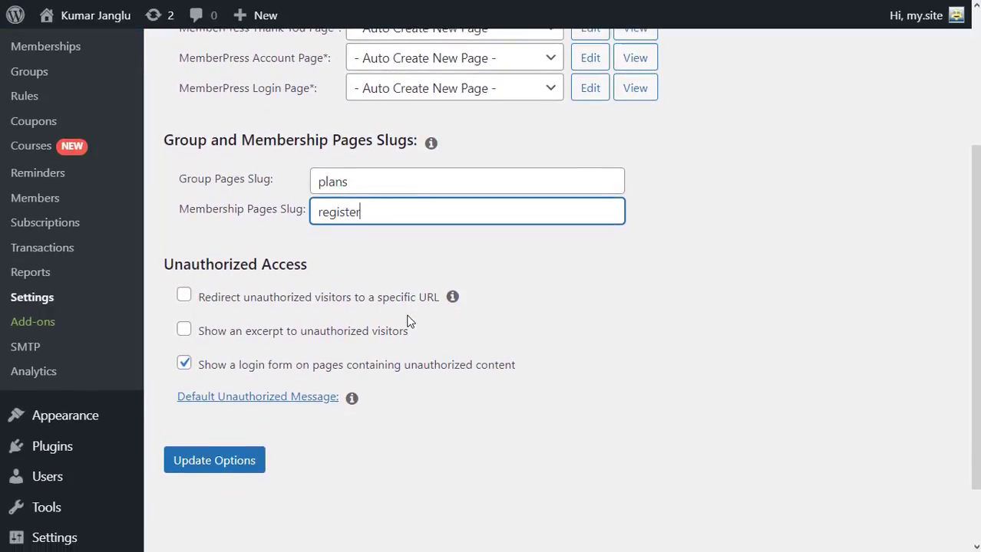
pyautogui.scroll(-1, 407, 321)
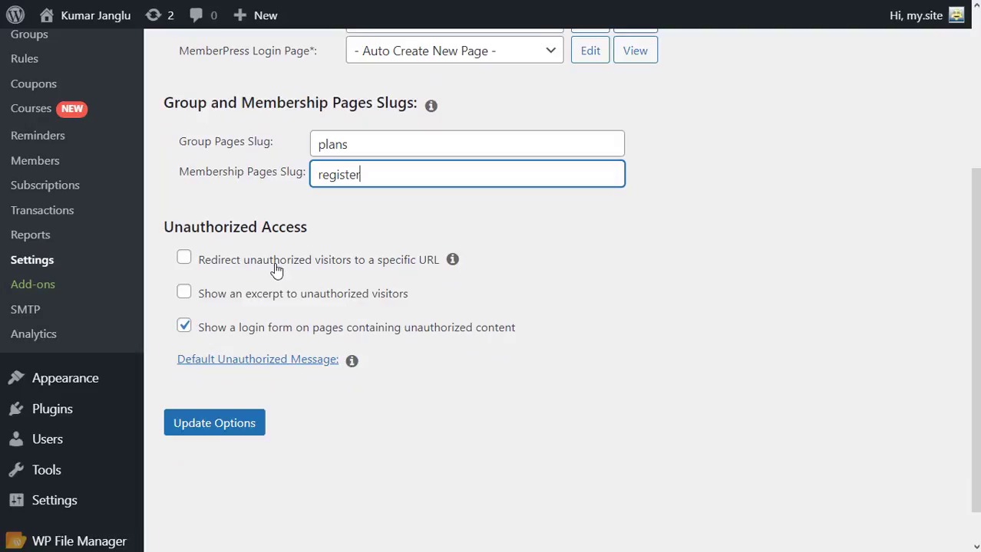
pyautogui.click(184, 259)
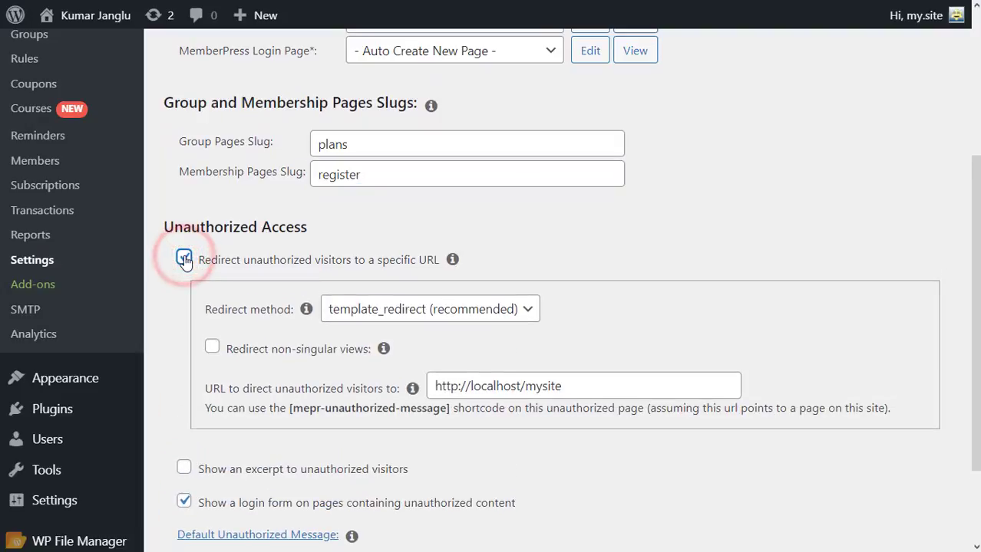
pyautogui.click(408, 319)
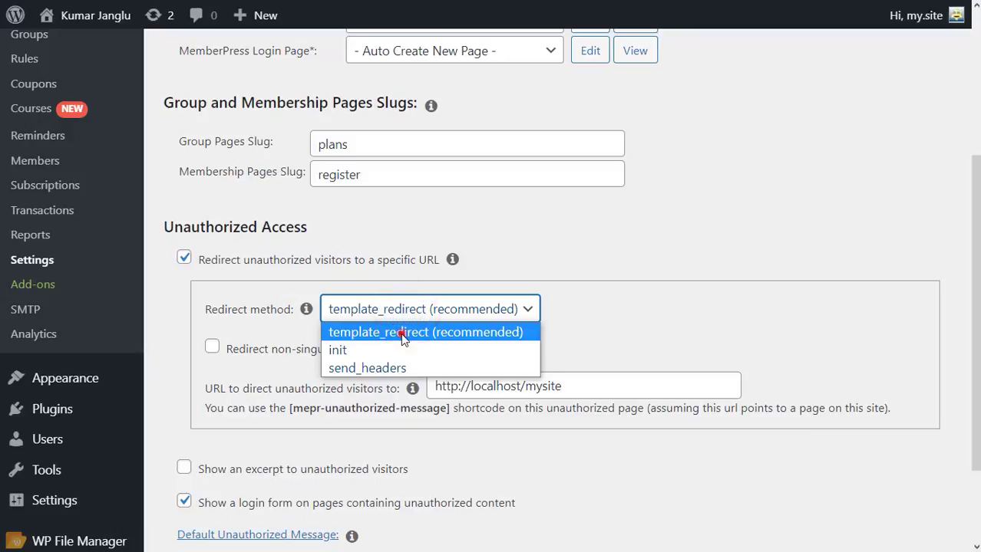
pyautogui.click(402, 335)
pyautogui.scroll(-1, 580, 341)
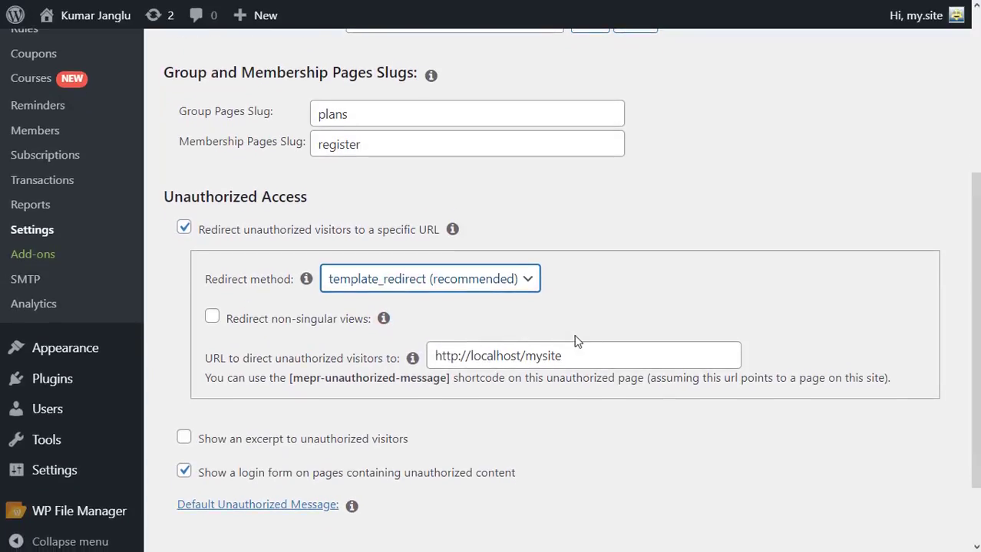
pyautogui.tripleClick(572, 353)
pyautogui.click(564, 353)
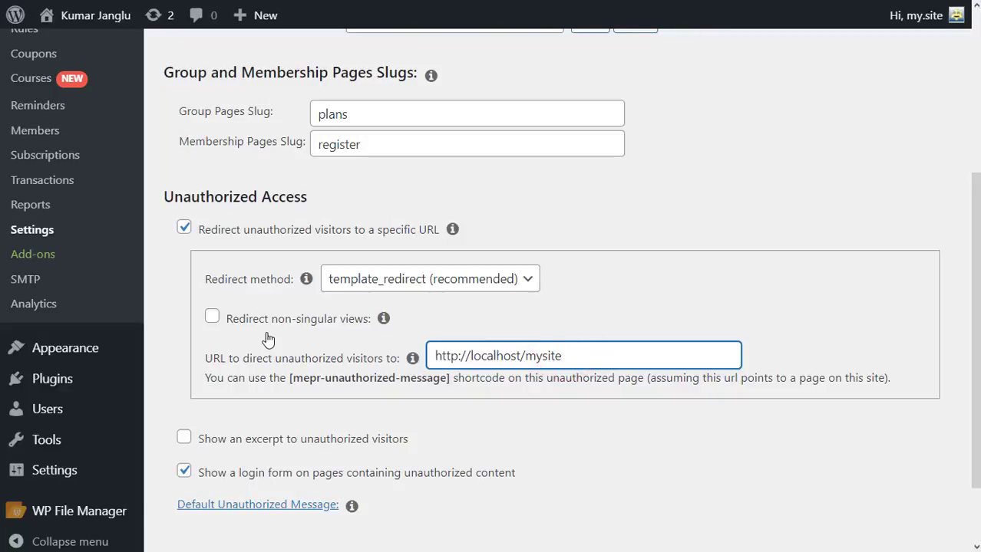
pyautogui.scroll(-3, 268, 338)
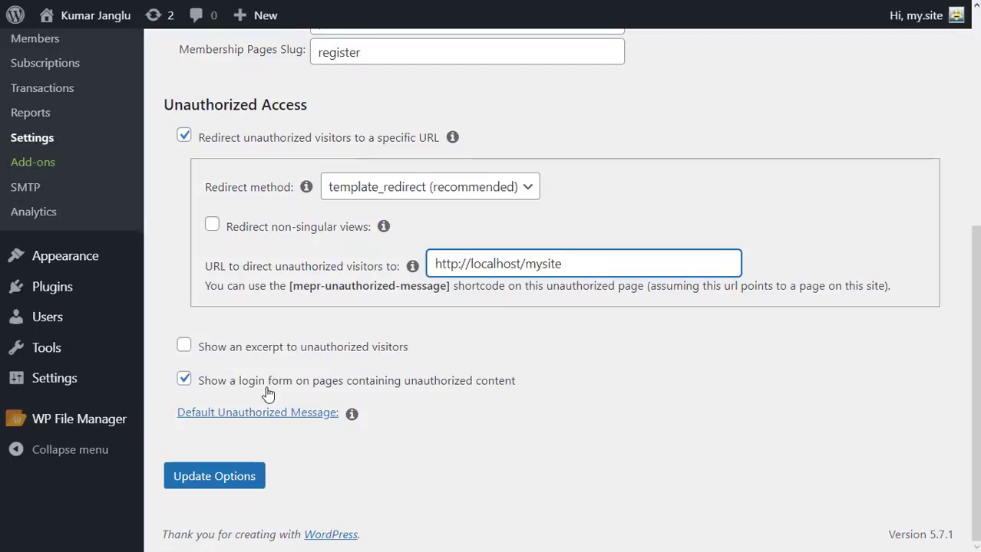
pyautogui.click(219, 477)
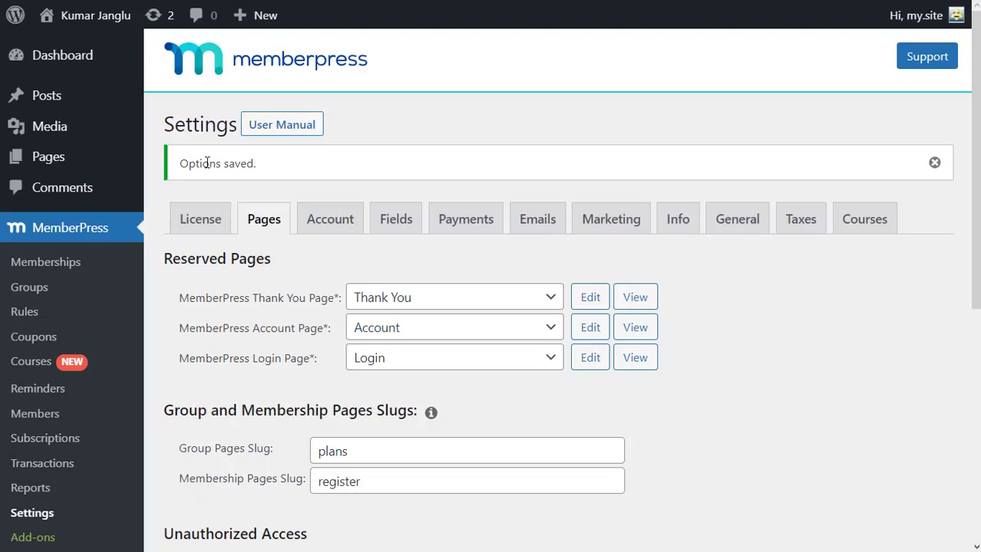
# Step: View the MemberPress Account page on the site and review its account links and profile form
pyautogui.scroll(-2, 310, 303)
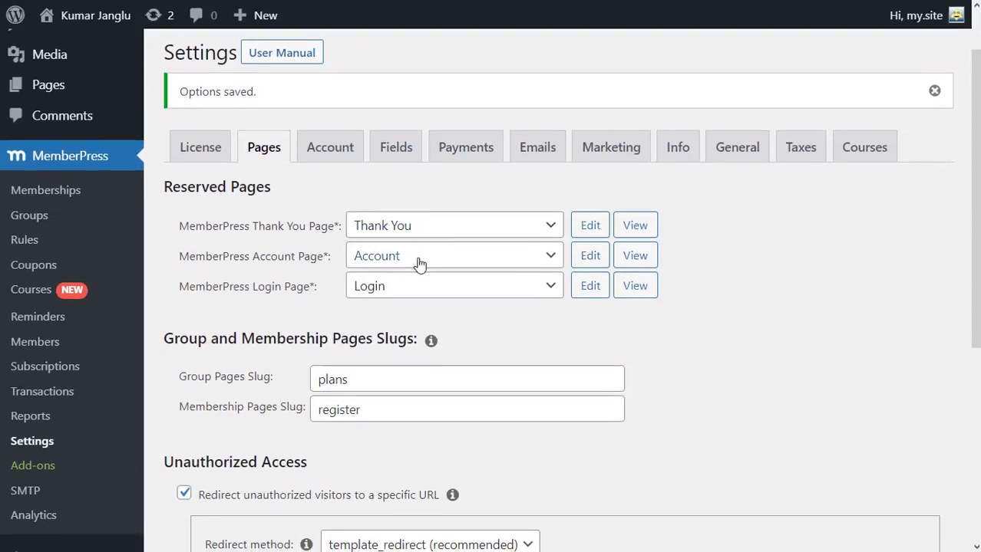
pyautogui.click(636, 257)
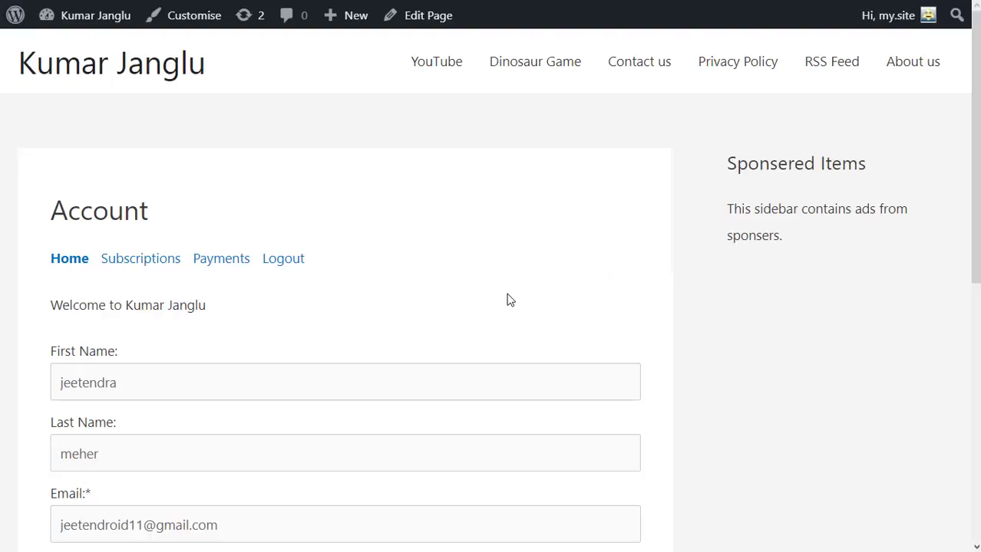
pyautogui.scroll(-1, 506, 299)
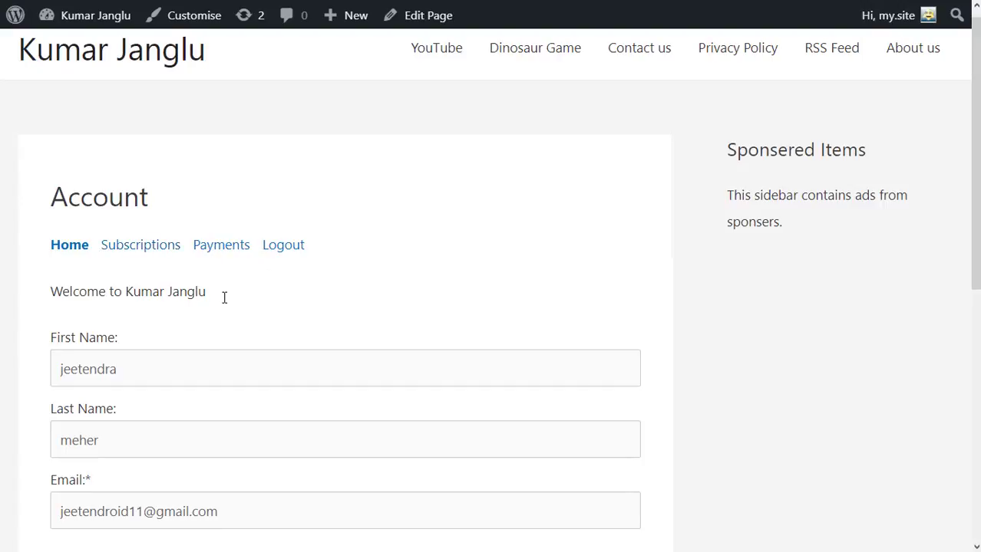
pyautogui.scroll(-3, 224, 299)
pyautogui.scroll(1, 224, 303)
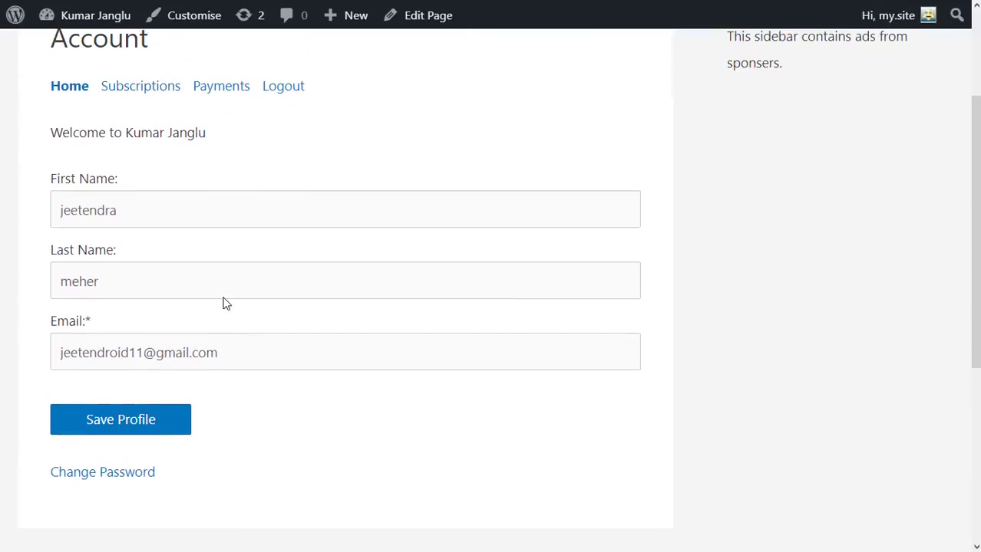
pyautogui.scroll(2, 225, 304)
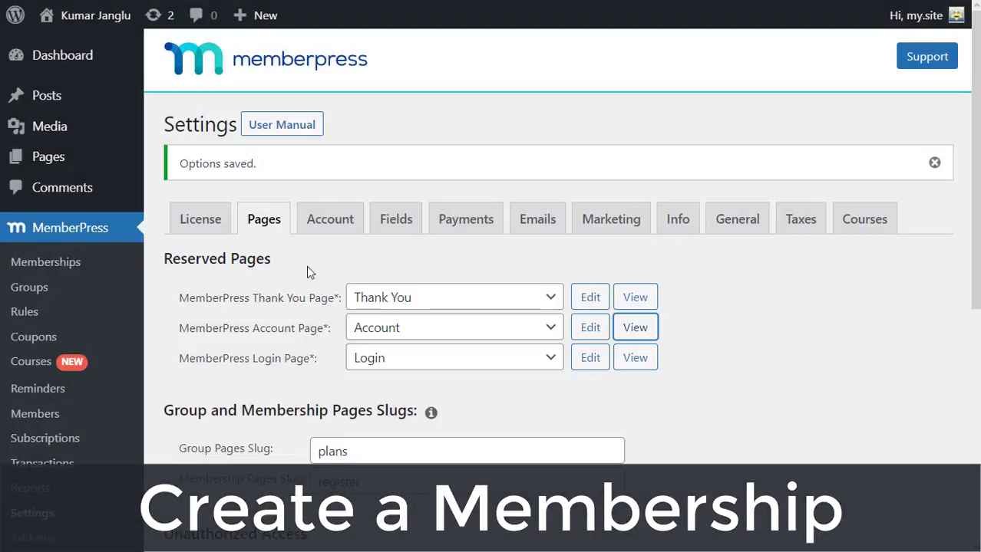
# Step: Add a new MemberPress membership and title it VIP
pyautogui.click(58, 264)
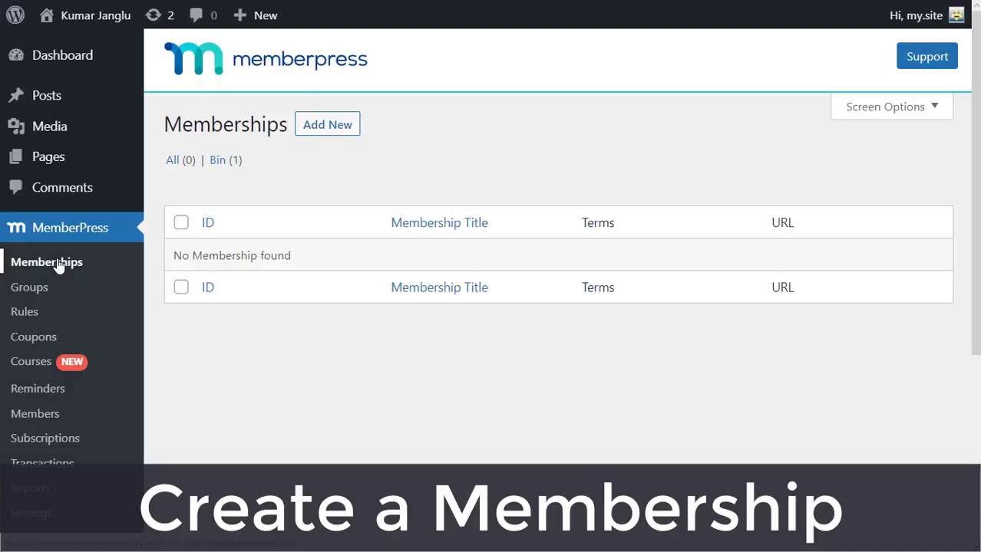
pyautogui.click(328, 126)
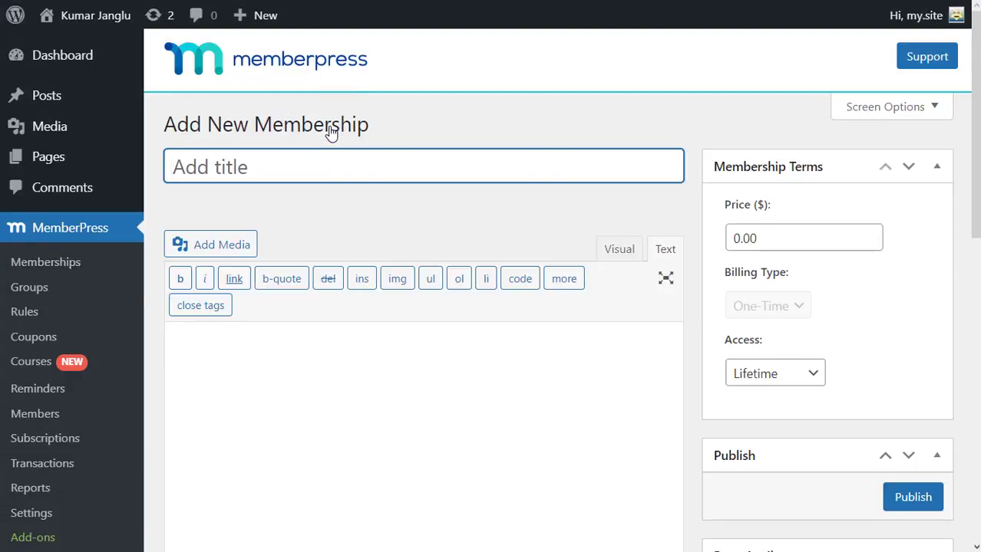
pyautogui.click(244, 175)
pyautogui.write('VIP')
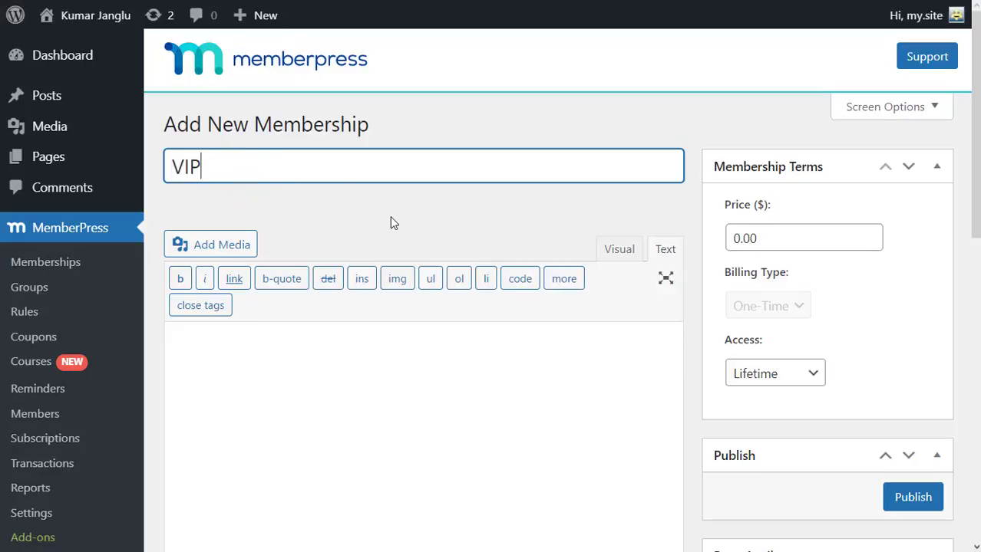
# Step: Set the VIP membership's price to $9.00
pyautogui.scroll(-2, 391, 218)
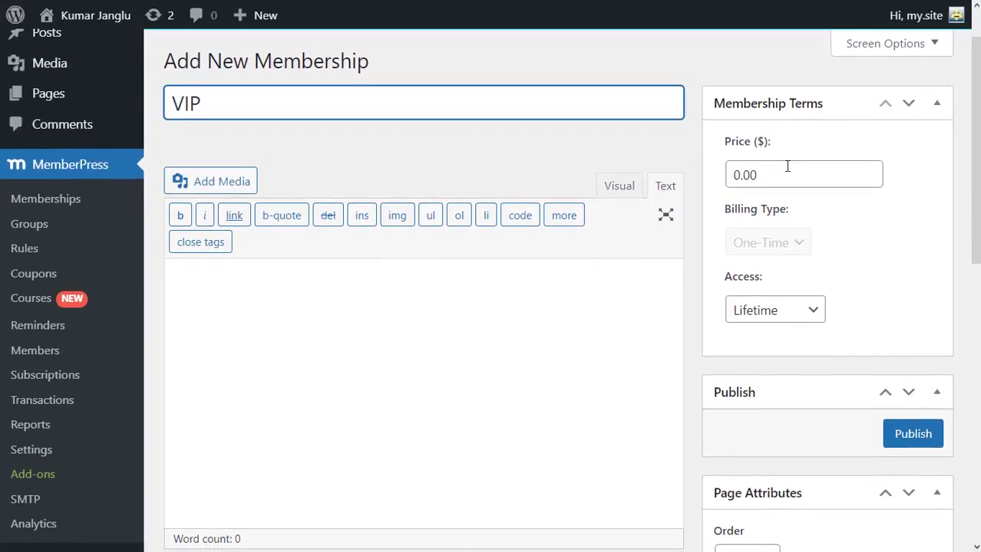
pyautogui.click(788, 171)
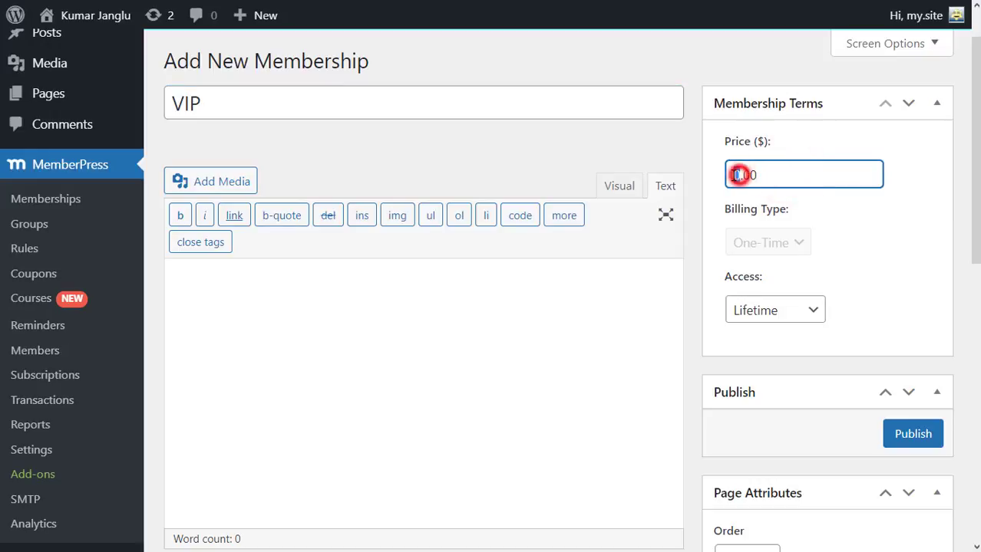
pyautogui.moveTo(741, 173); pyautogui.dragTo(733, 175)
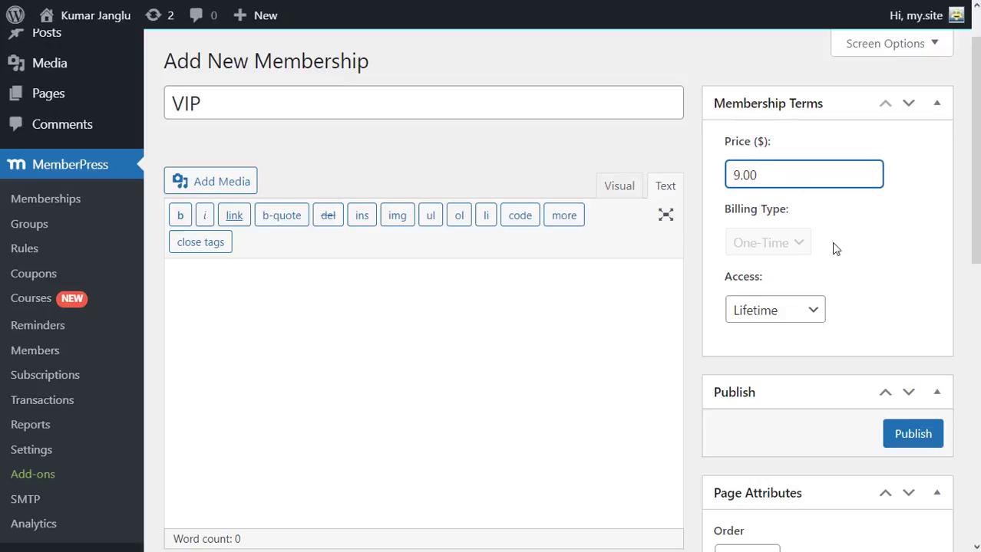
pyautogui.click(746, 241)
# Step: Try the Expire and Fixed Expire access options for the membership and set the access back to Lifetime
pyautogui.scroll(-1, 870, 267)
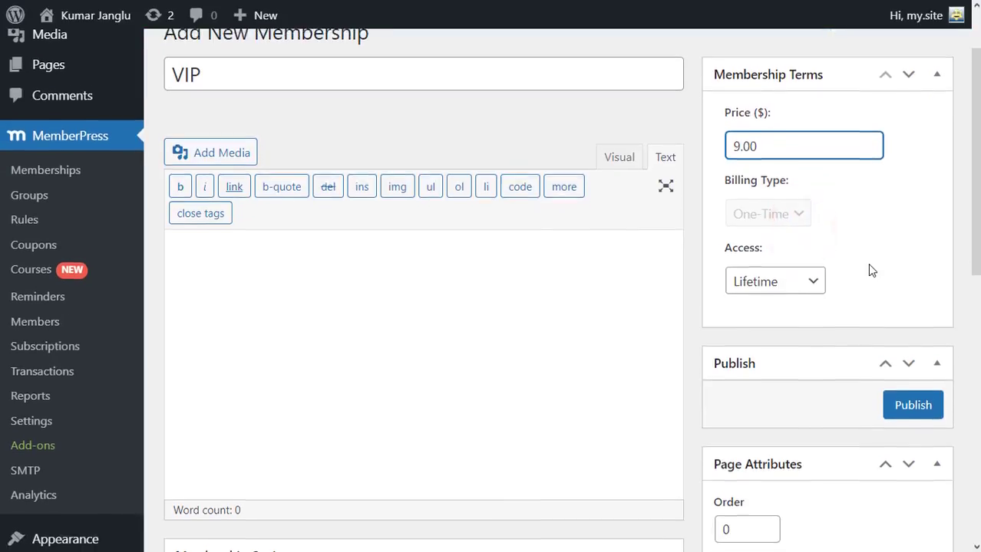
pyautogui.click(815, 273)
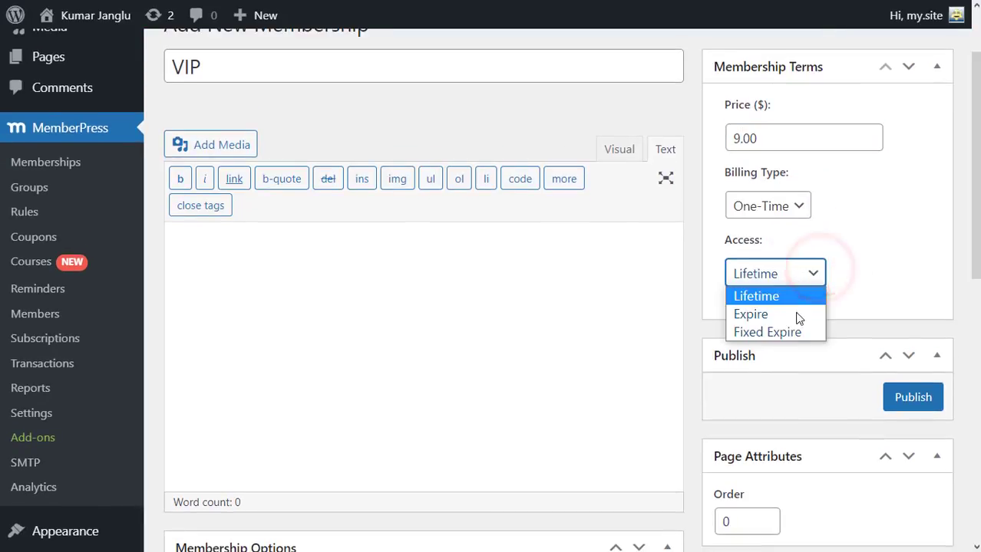
pyautogui.click(798, 315)
pyautogui.click(807, 273)
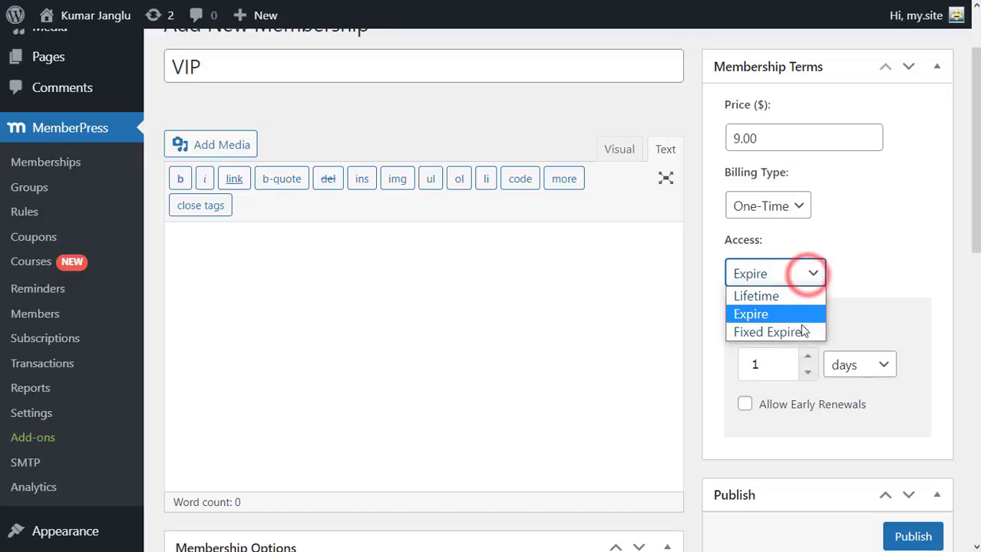
pyautogui.click(799, 325)
pyautogui.click(809, 273)
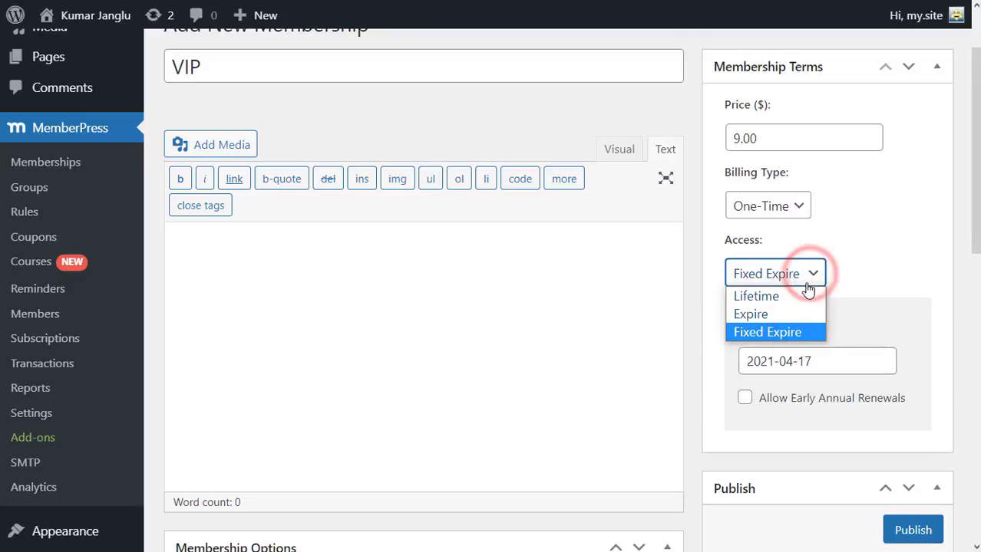
pyautogui.click(799, 293)
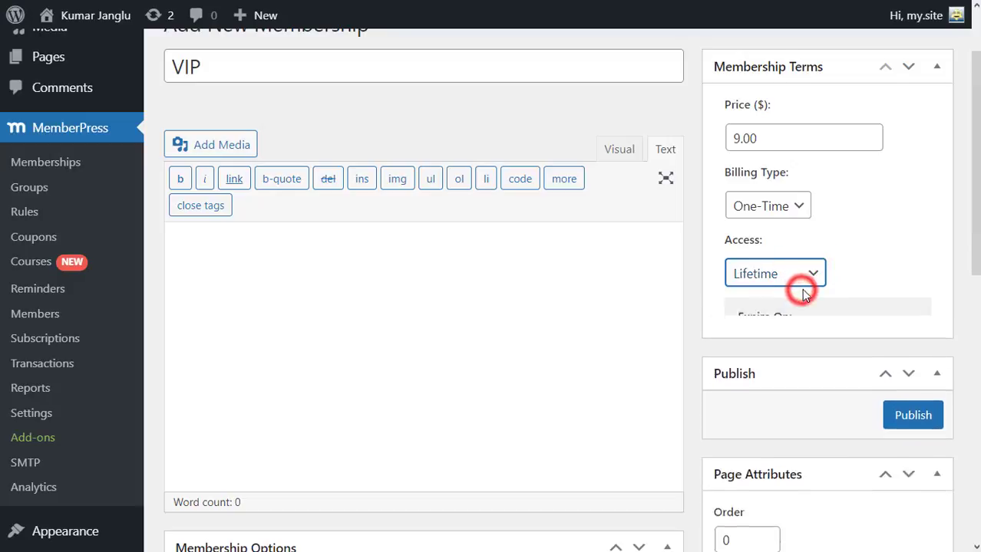
# Step: Try the Recurring billing type for the membership and switch it back to One-Time
pyautogui.click(808, 216)
pyautogui.click(785, 227)
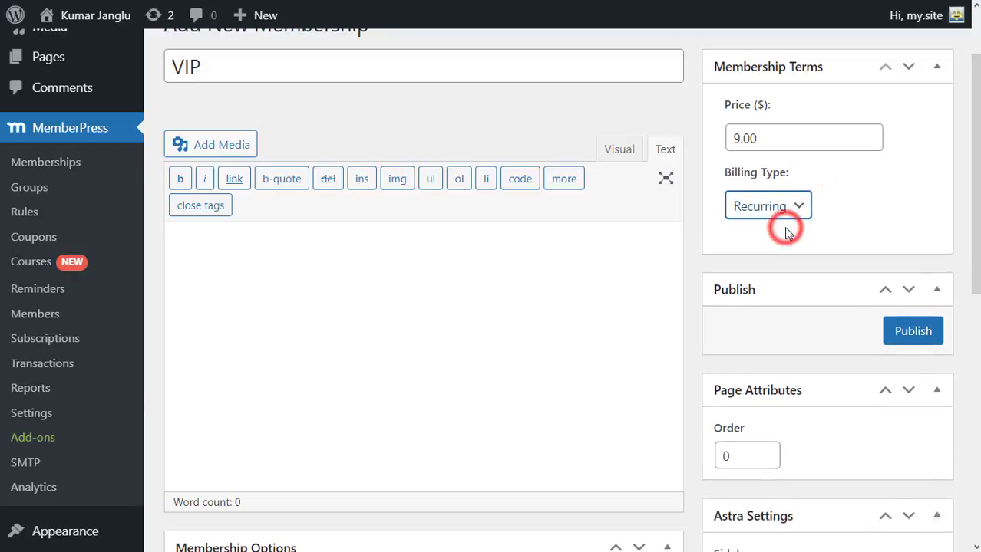
pyautogui.click(802, 202)
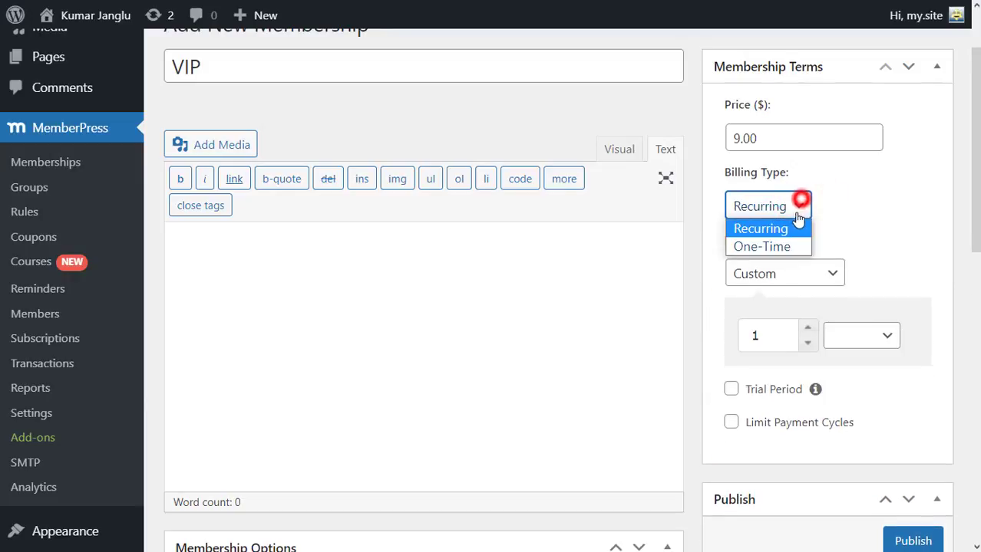
pyautogui.click(784, 245)
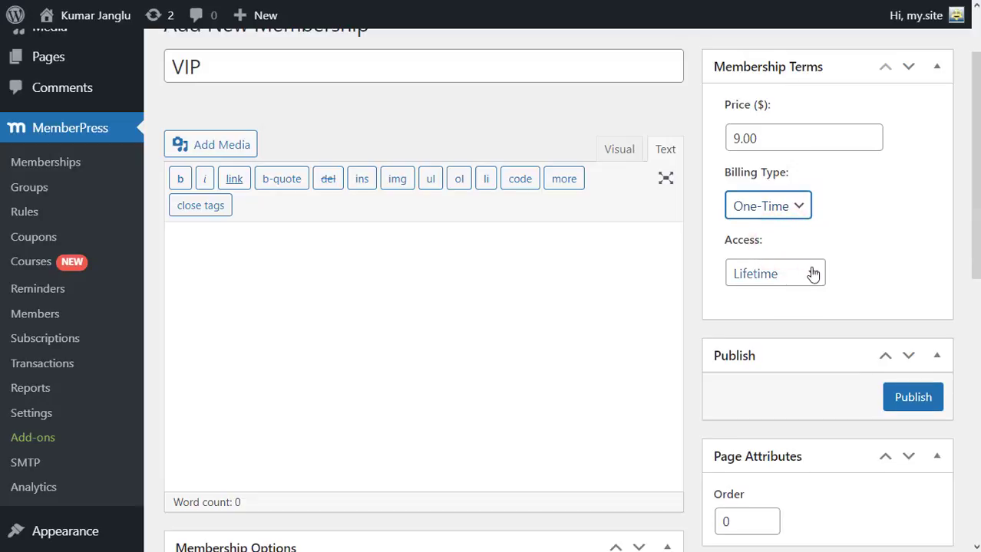
# Step: Try Recurring billing with a Yearly interval for the membership and read the Trial Period information
pyautogui.scroll(-1, 851, 268)
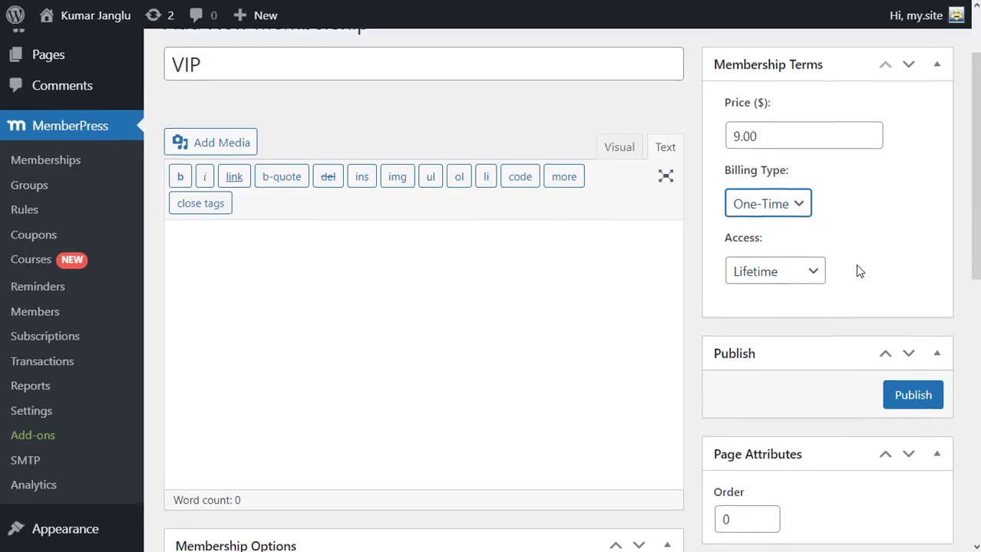
pyautogui.scroll(1, 854, 270)
pyautogui.click(802, 203)
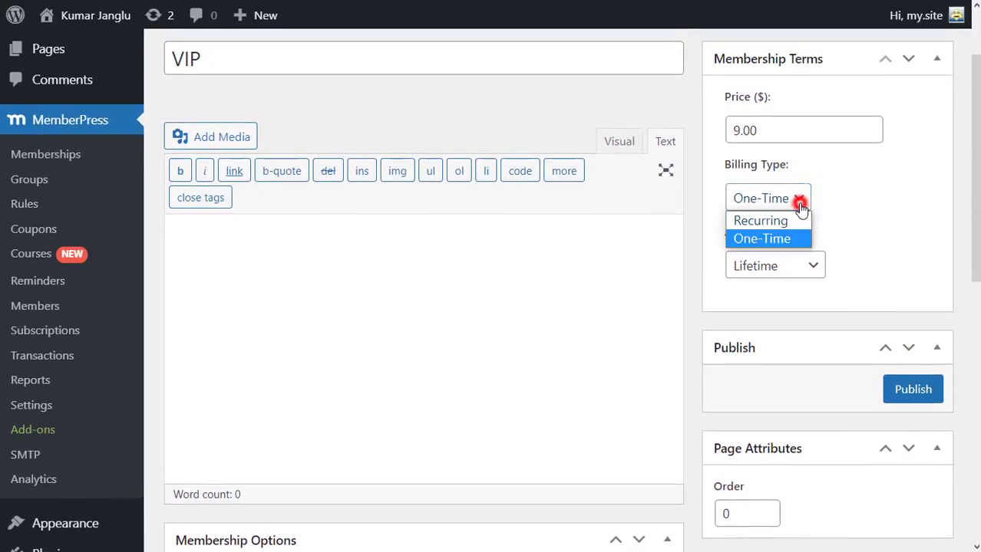
pyautogui.click(792, 277)
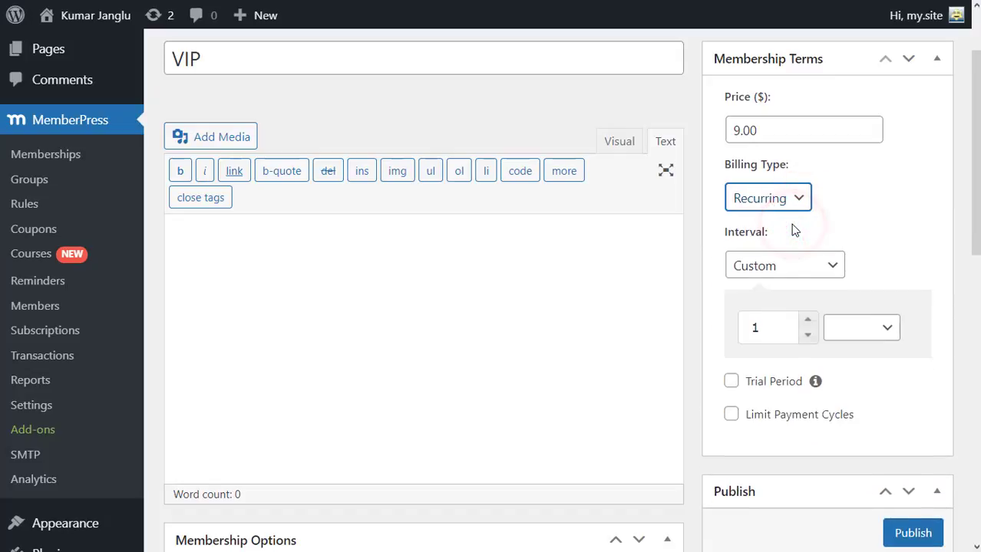
pyautogui.click(814, 267)
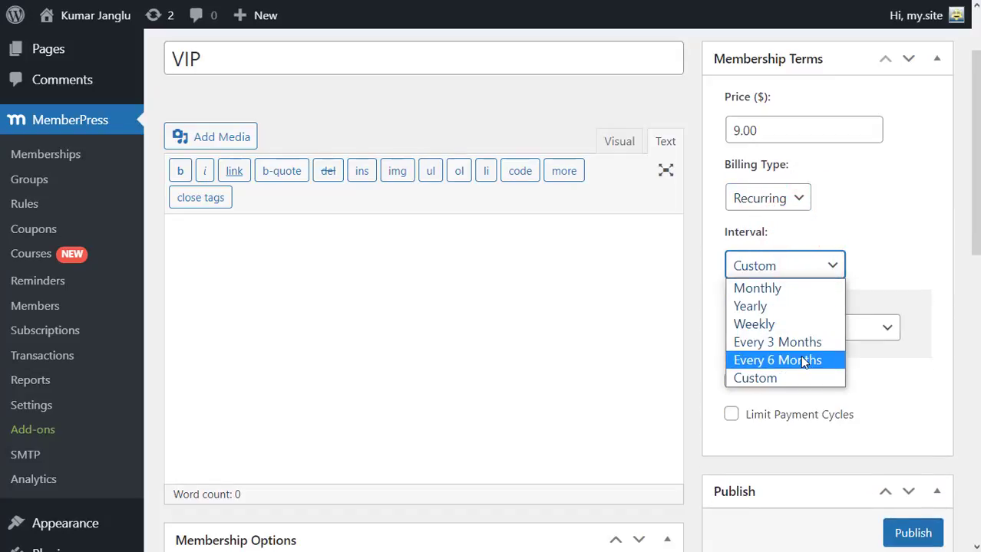
pyautogui.click(800, 309)
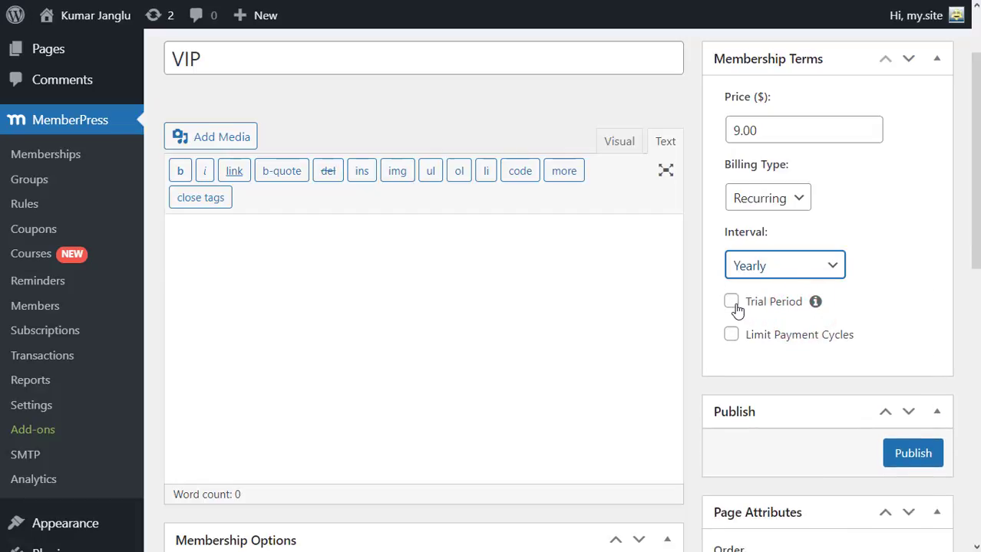
pyautogui.click(814, 303)
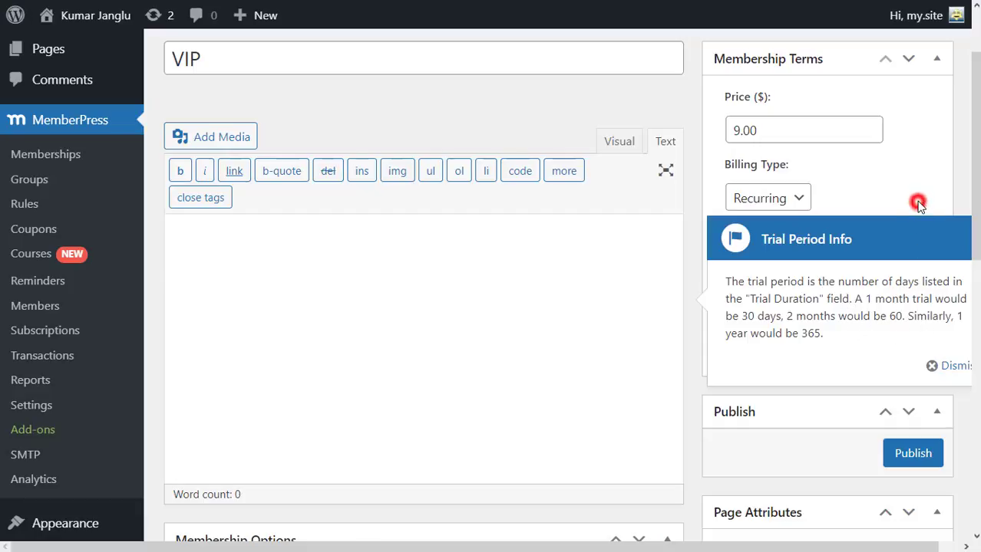
pyautogui.click(946, 366)
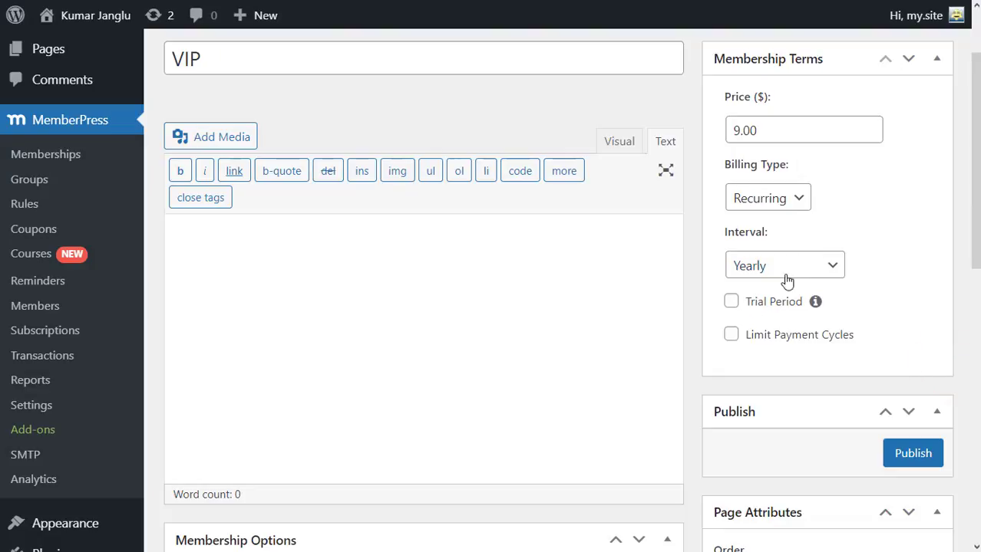
# Step: Set the membership's billing type to One-Time with Lifetime access
pyautogui.click(795, 203)
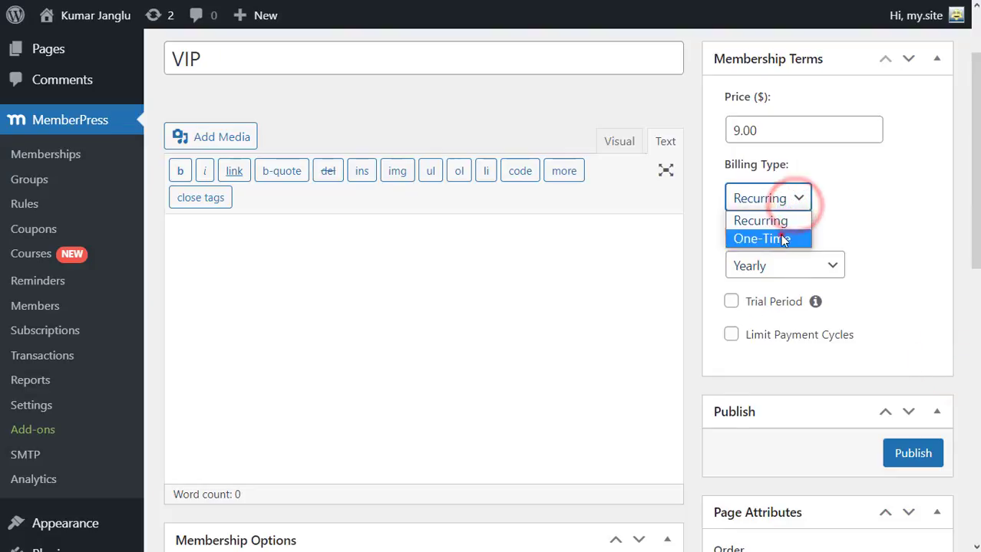
pyautogui.click(779, 237)
pyautogui.click(814, 267)
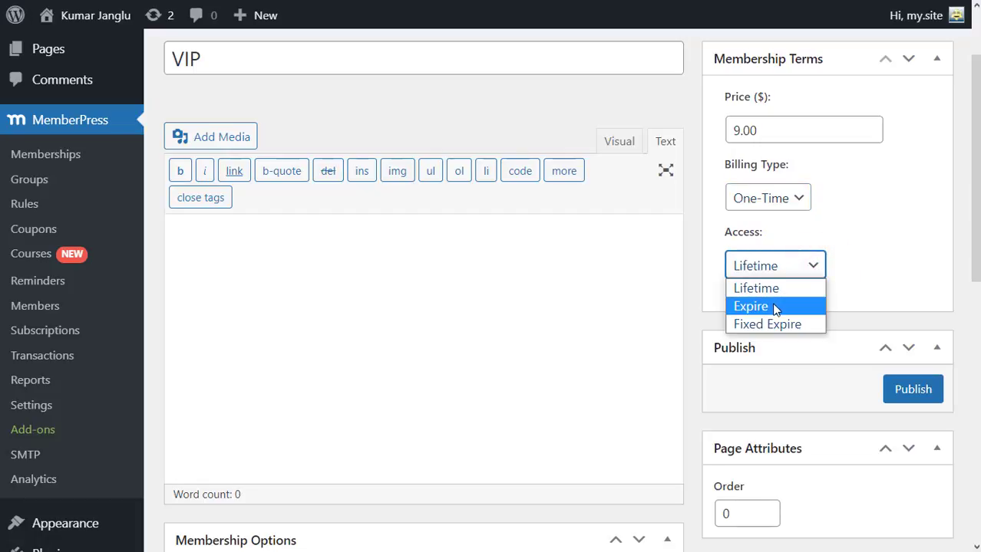
pyautogui.click(773, 290)
# Step: Review the membership's registration options, including the registration button text, thank you message, welcome email and payment method settings
pyautogui.scroll(-2, 841, 281)
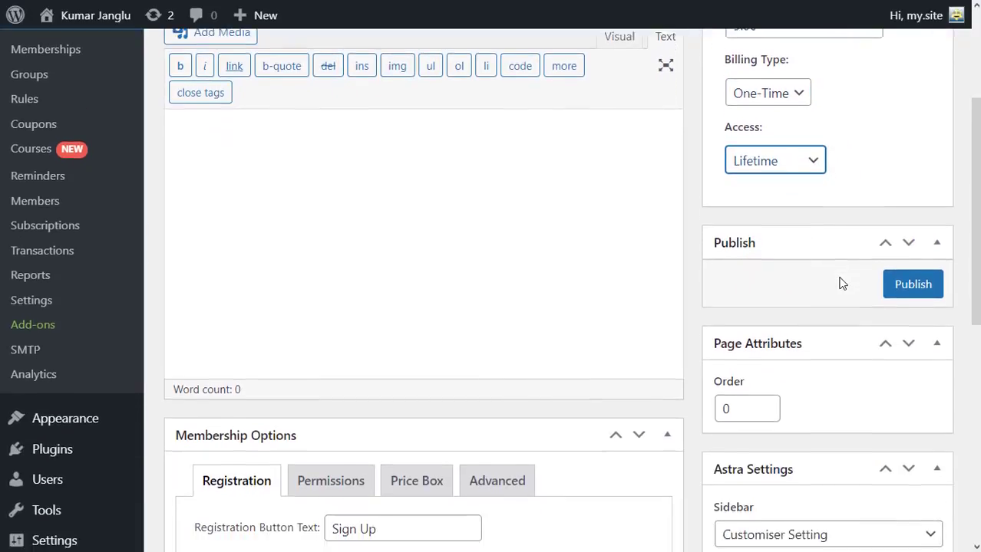
pyautogui.scroll(-2, 841, 284)
pyautogui.scroll(-1, 841, 284)
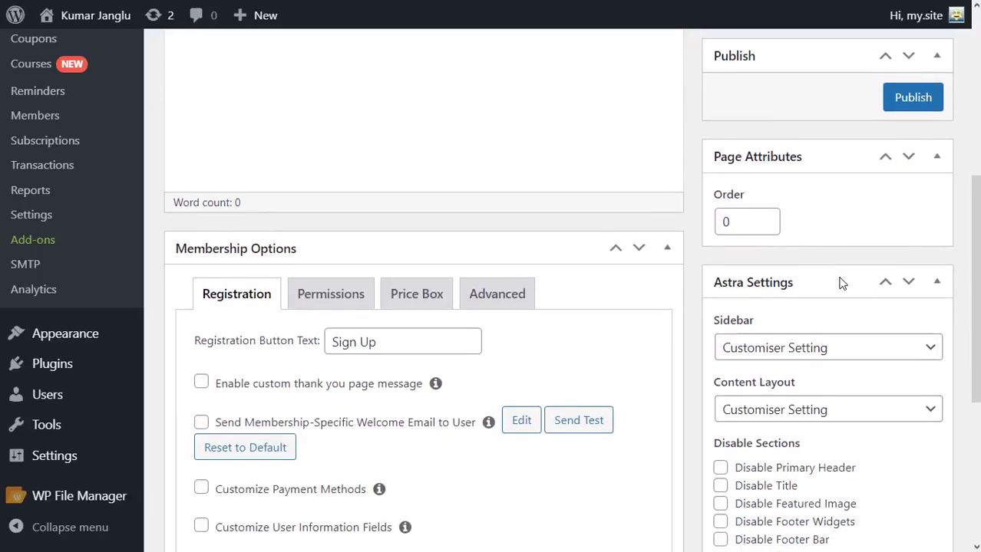
pyautogui.scroll(-3, 841, 283)
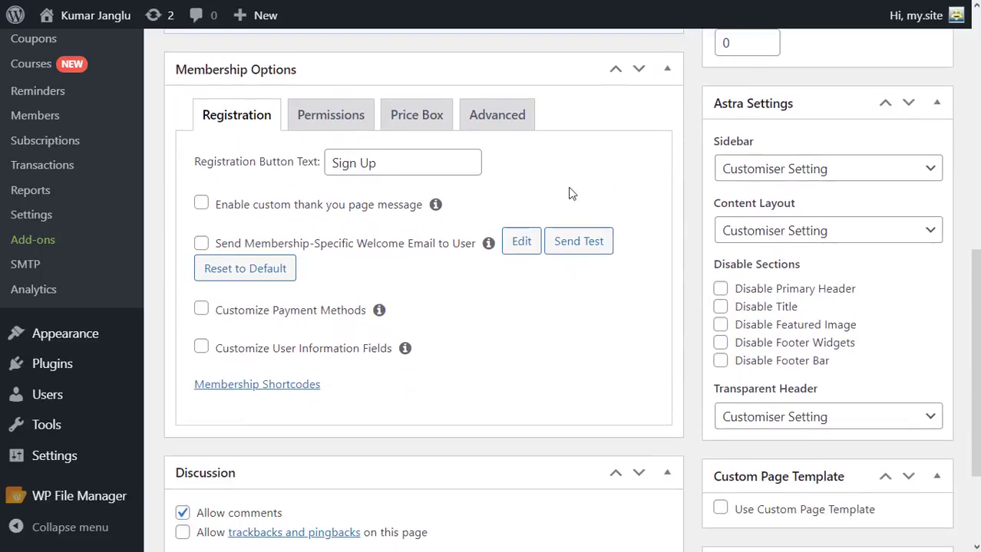
pyautogui.click(236, 115)
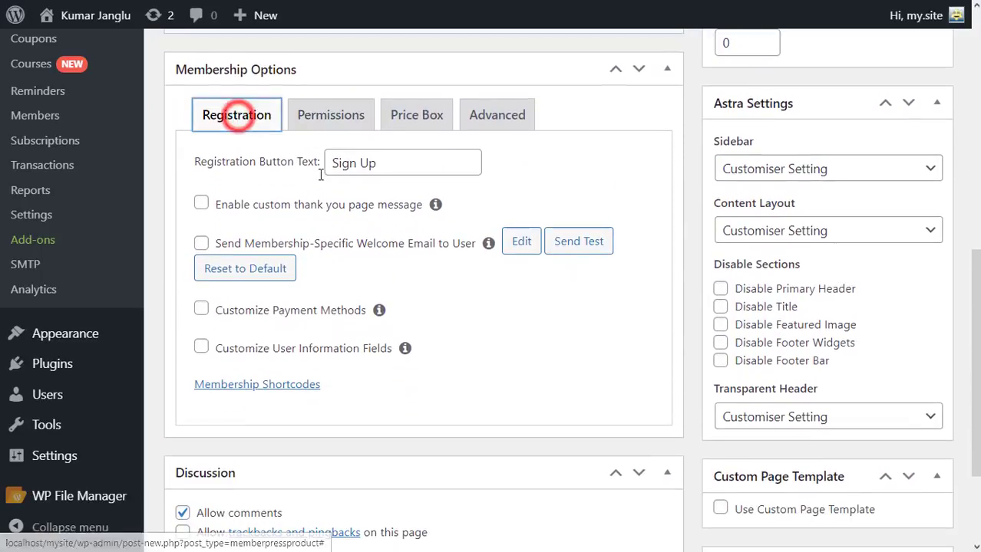
pyautogui.click(377, 163)
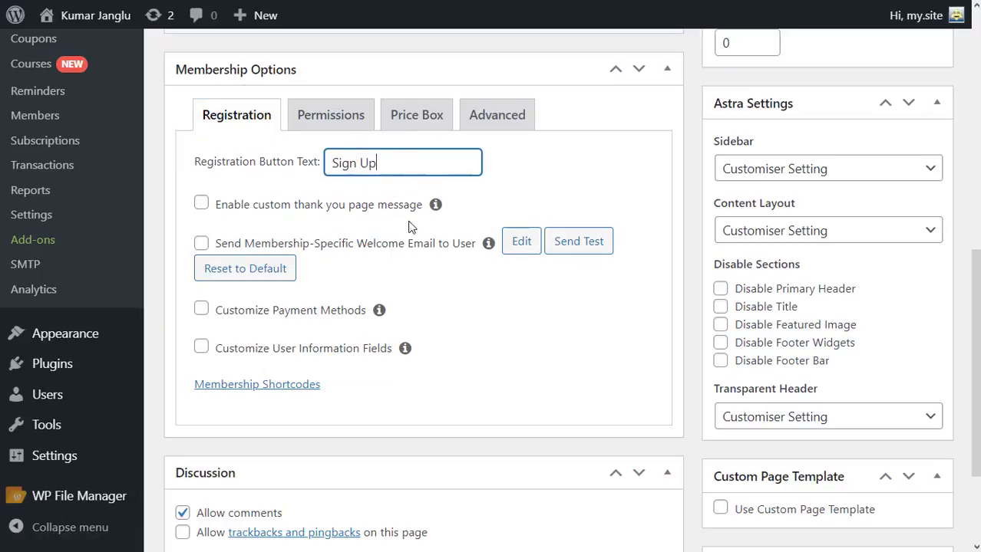
# Step: Allow users to create multiple, active subscriptions in the membership's permissions options
pyautogui.click(334, 120)
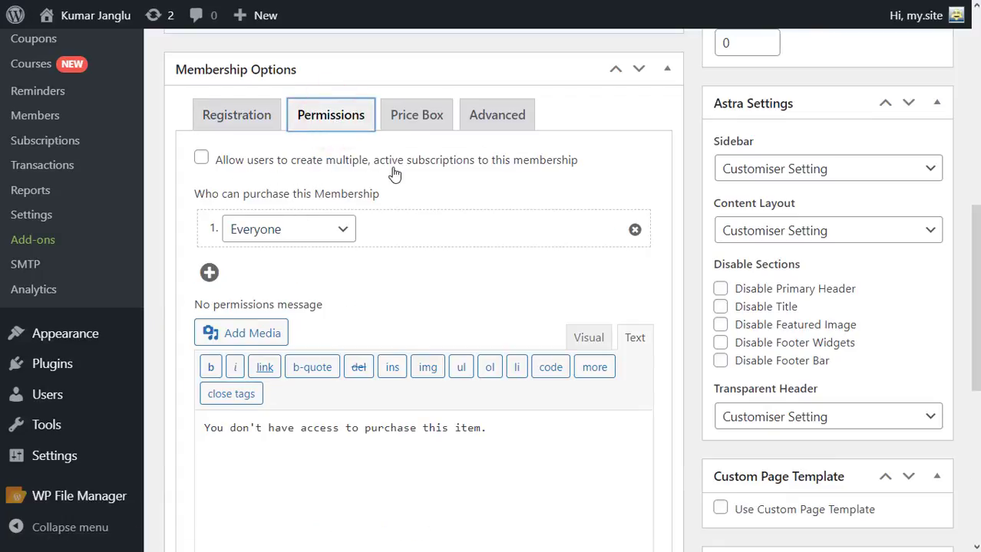
pyautogui.scroll(-1, 393, 174)
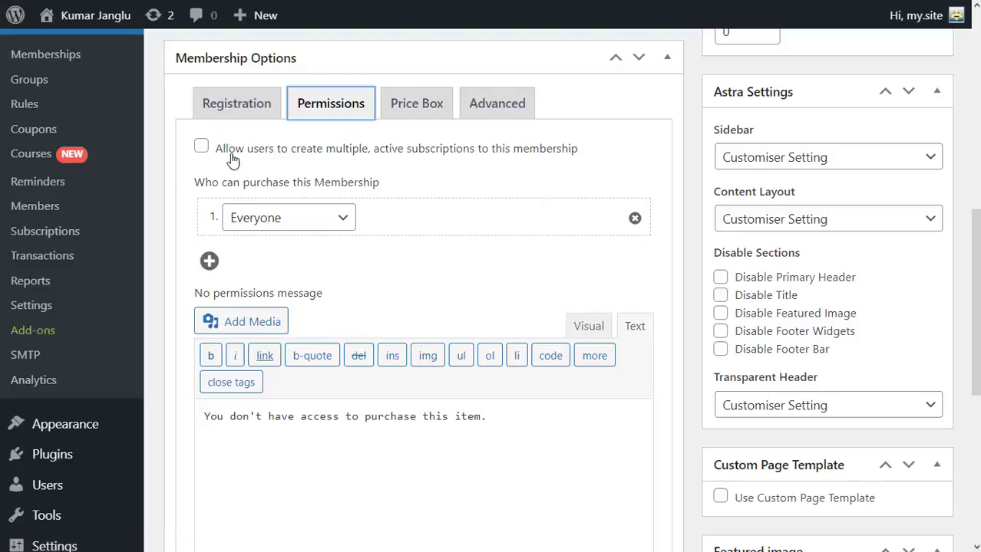
pyautogui.click(202, 147)
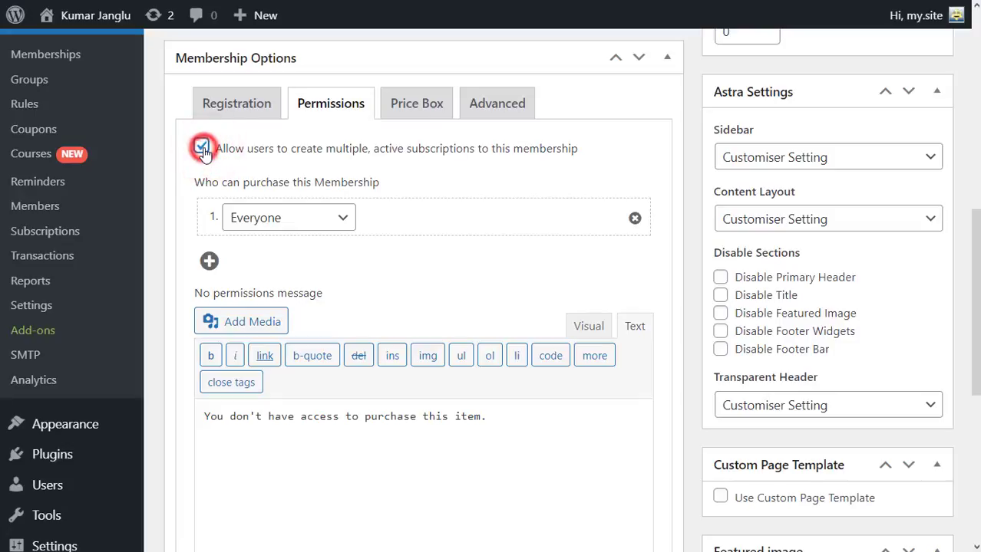
# Step: Review the membership's price box settings, including the Pricing Display choices, and its advanced options
pyautogui.click(416, 102)
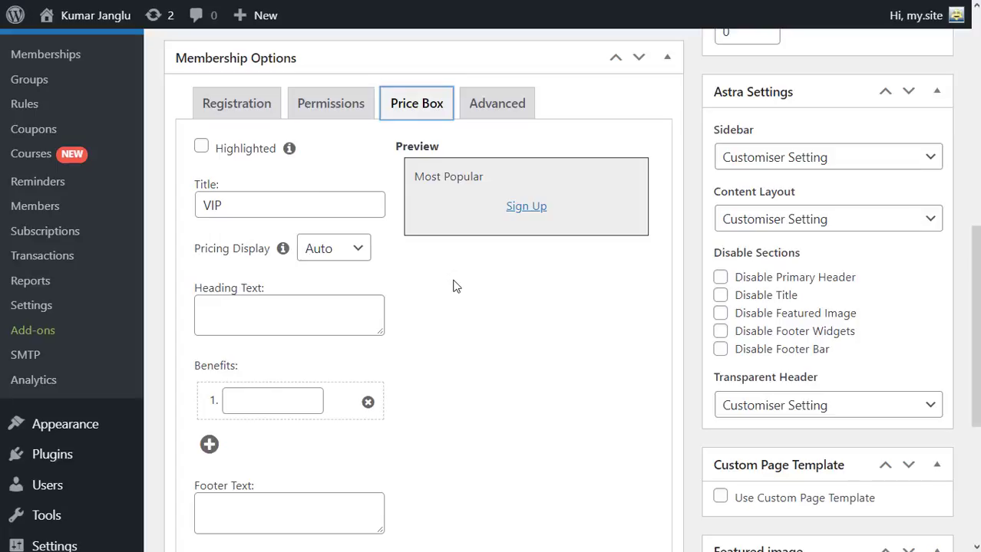
pyautogui.scroll(-1, 453, 286)
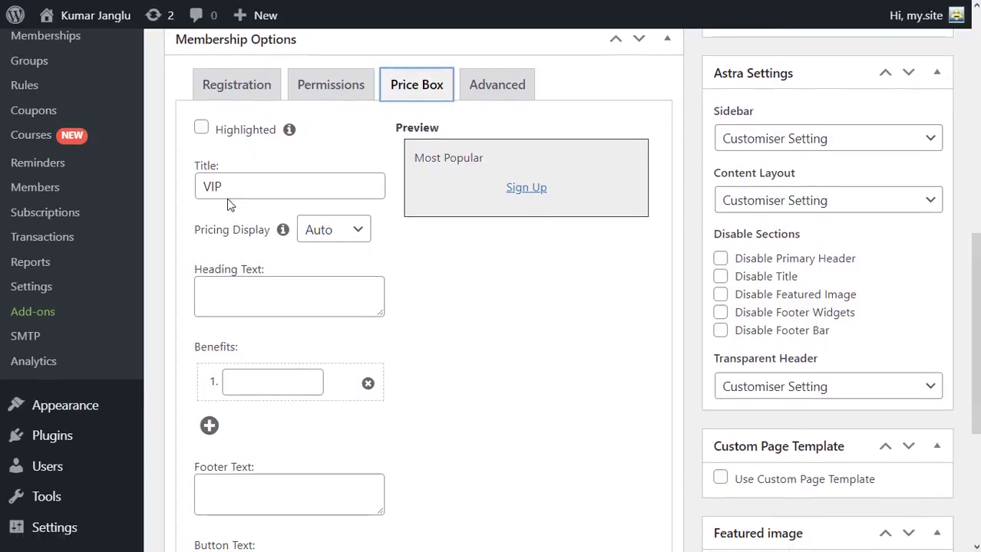
pyautogui.click(359, 235)
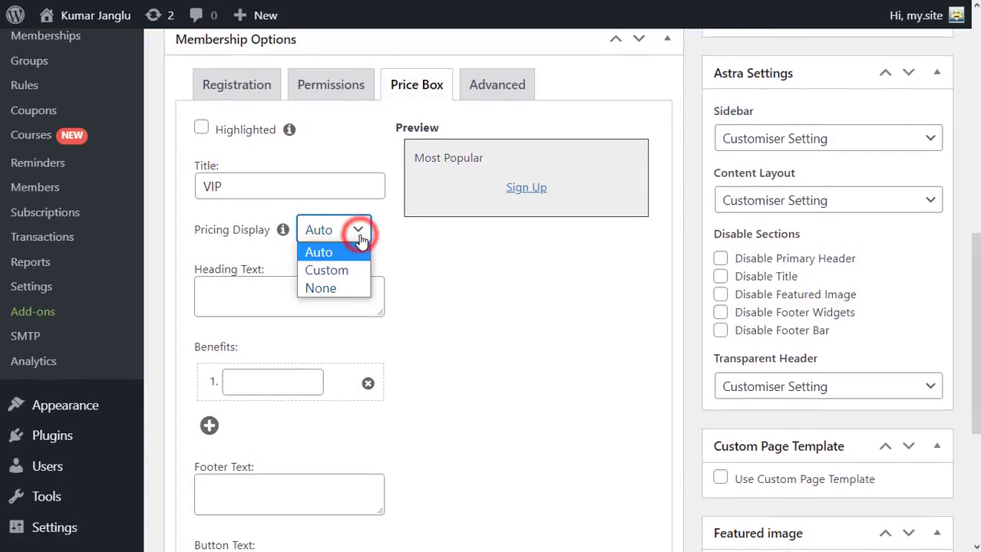
pyautogui.click(357, 239)
pyautogui.scroll(-4, 421, 304)
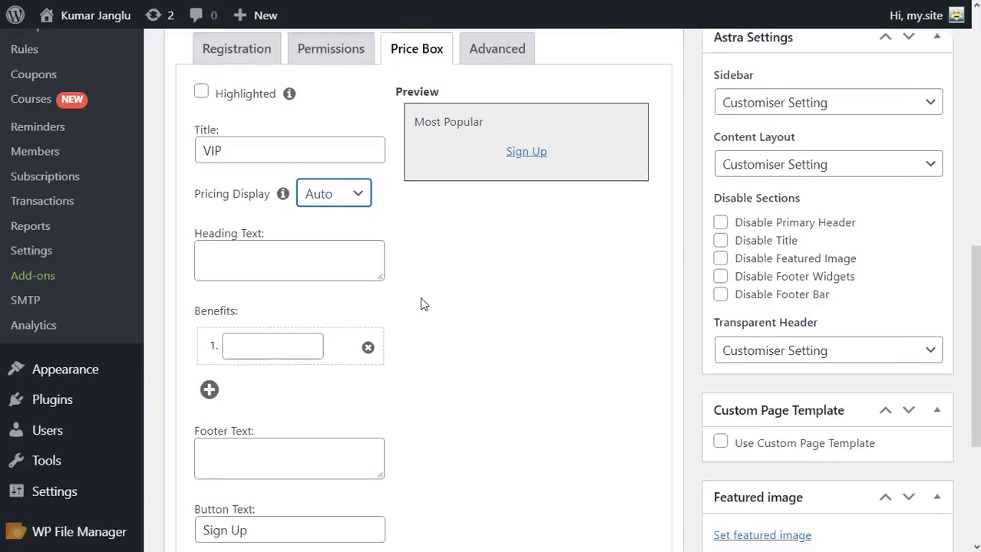
pyautogui.scroll(4, 421, 304)
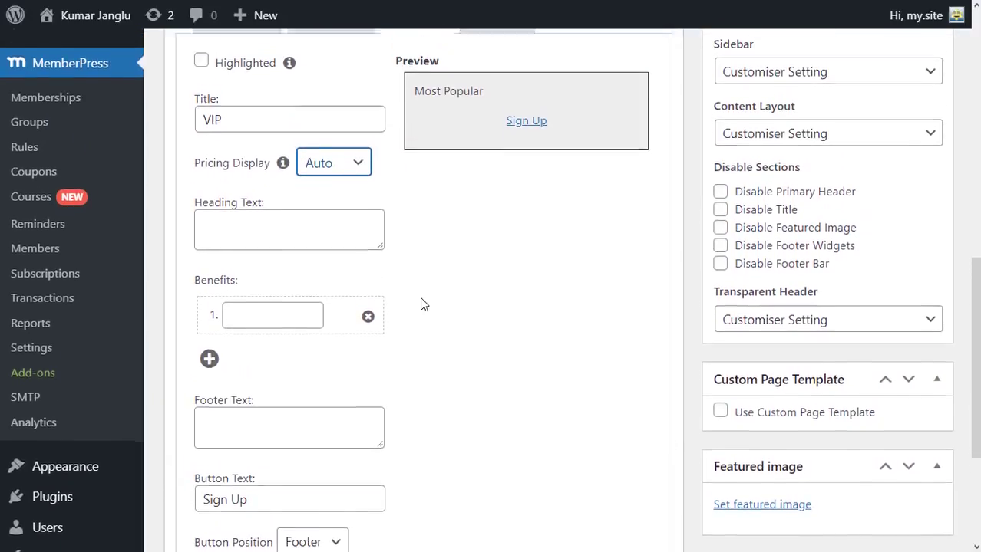
pyautogui.click(495, 85)
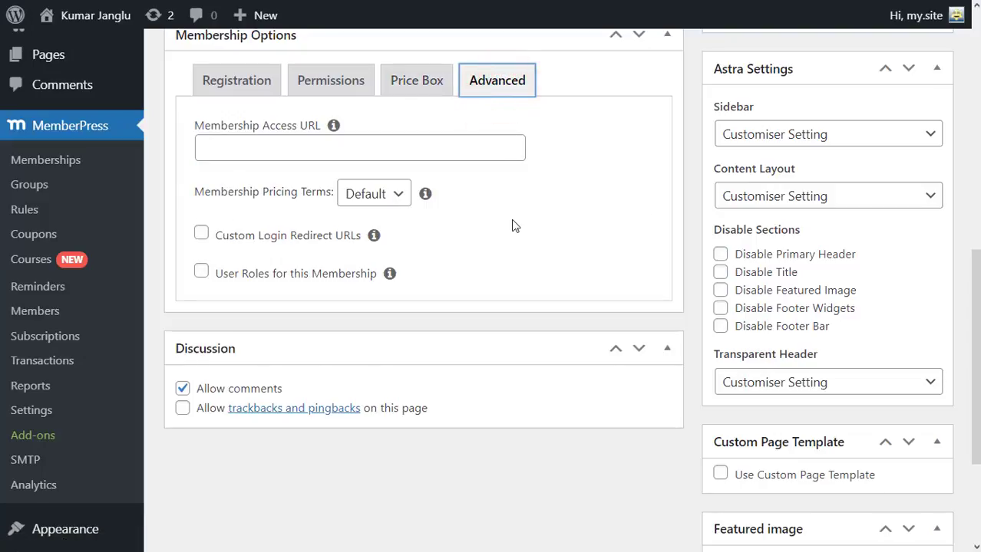
pyautogui.scroll(-1, 514, 226)
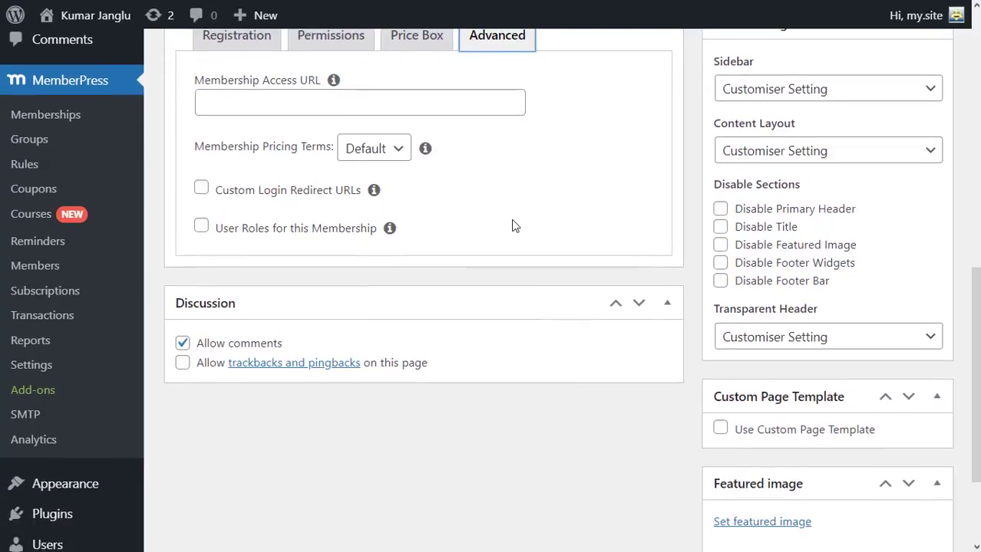
# Step: Disable comments in the membership's discussion settings
pyautogui.click(184, 343)
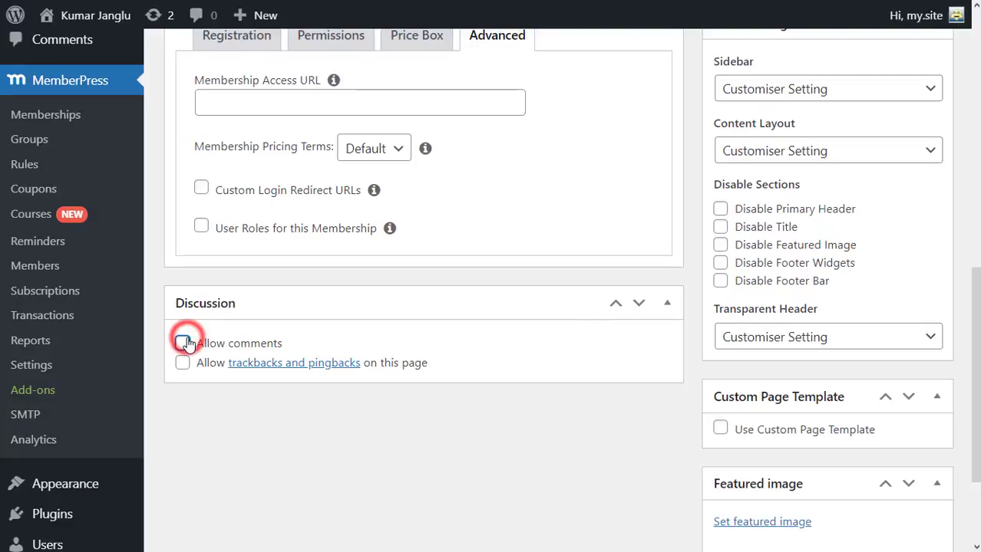
pyautogui.scroll(3, 532, 206)
pyautogui.scroll(-5, 531, 208)
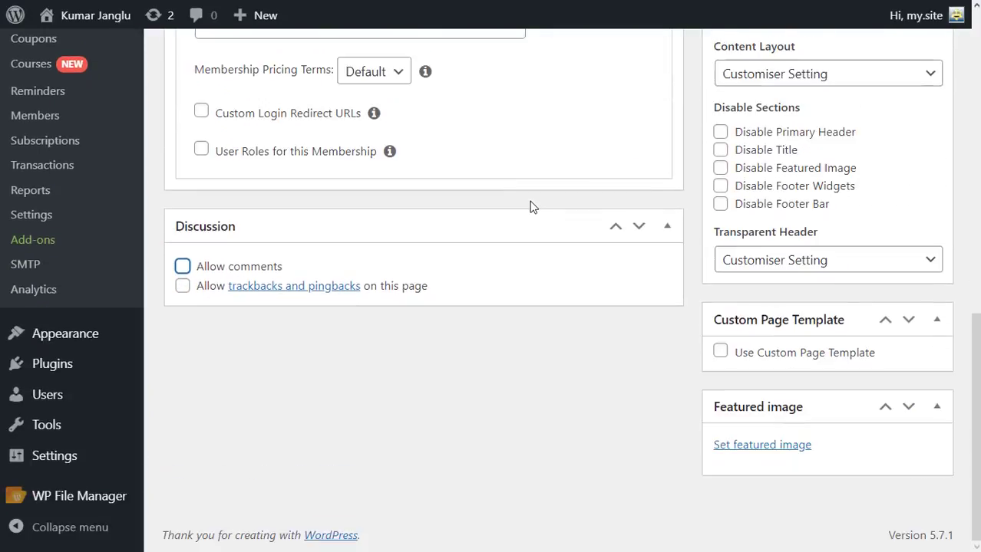
# Step: Set the membership page's Astra sidebar to No Sidebar and its content layout to Boxed
pyautogui.scroll(5, 531, 205)
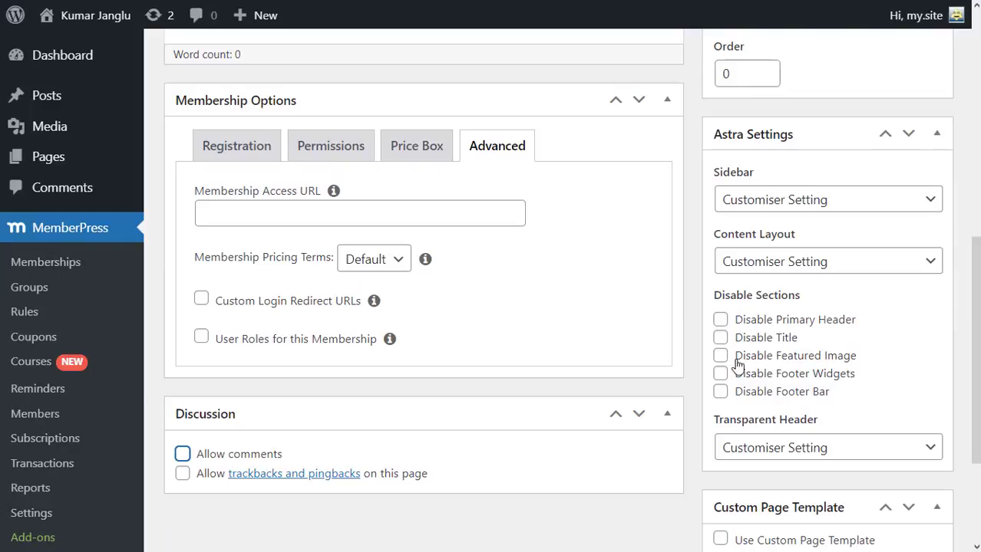
pyautogui.click(787, 198)
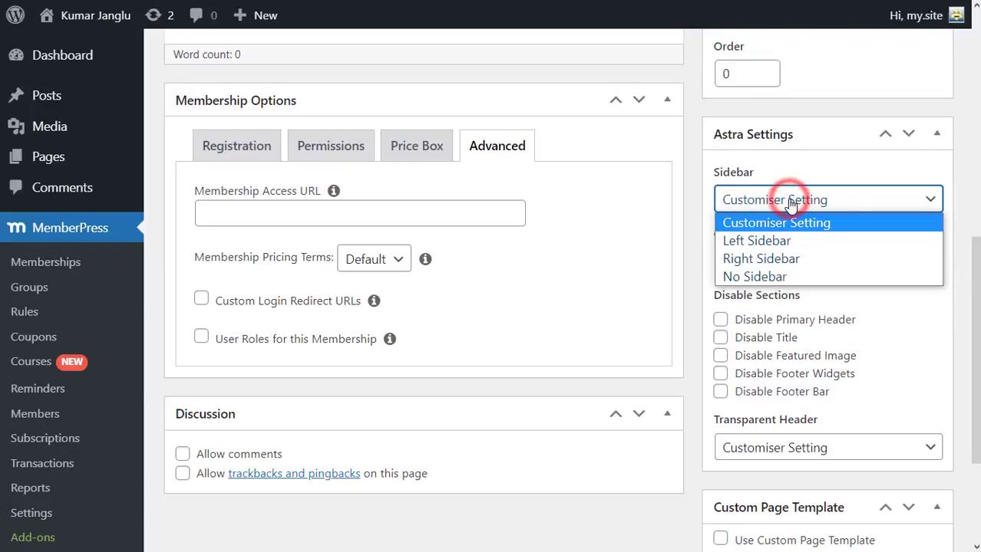
pyautogui.click(770, 276)
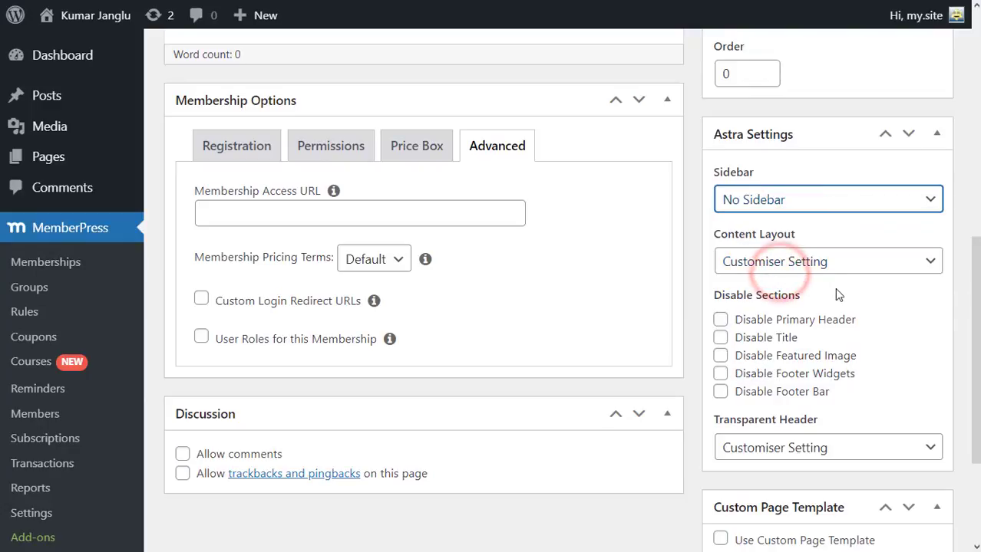
pyautogui.click(840, 264)
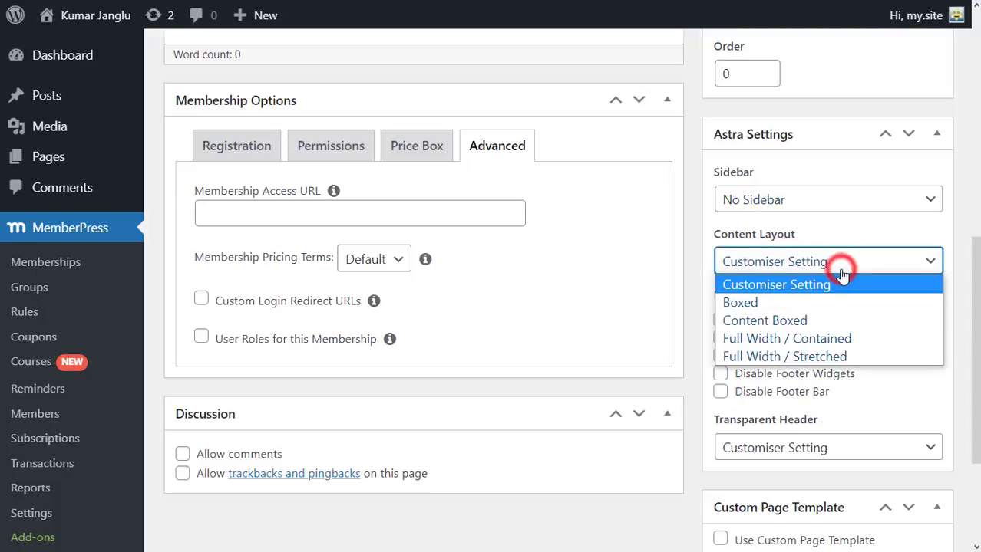
pyautogui.click(804, 304)
# Step: Publish the VIP membership
pyautogui.scroll(-5, 804, 304)
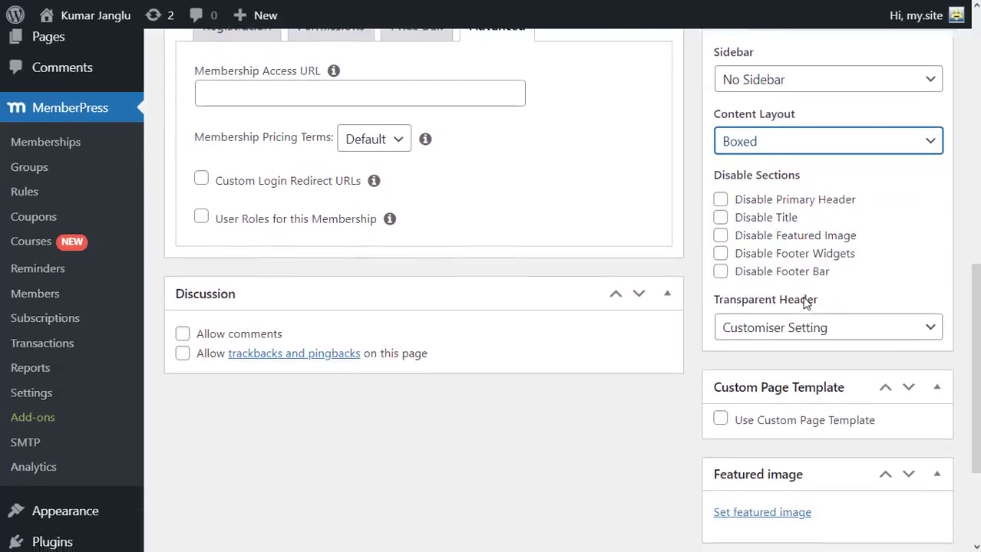
pyautogui.scroll(15, 804, 304)
pyautogui.scroll(-5, 804, 304)
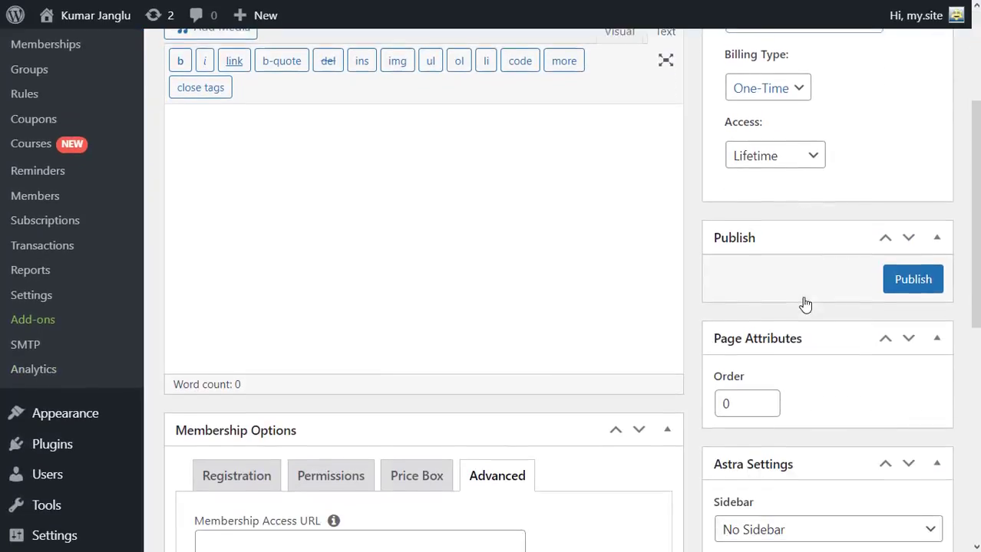
pyautogui.click(912, 278)
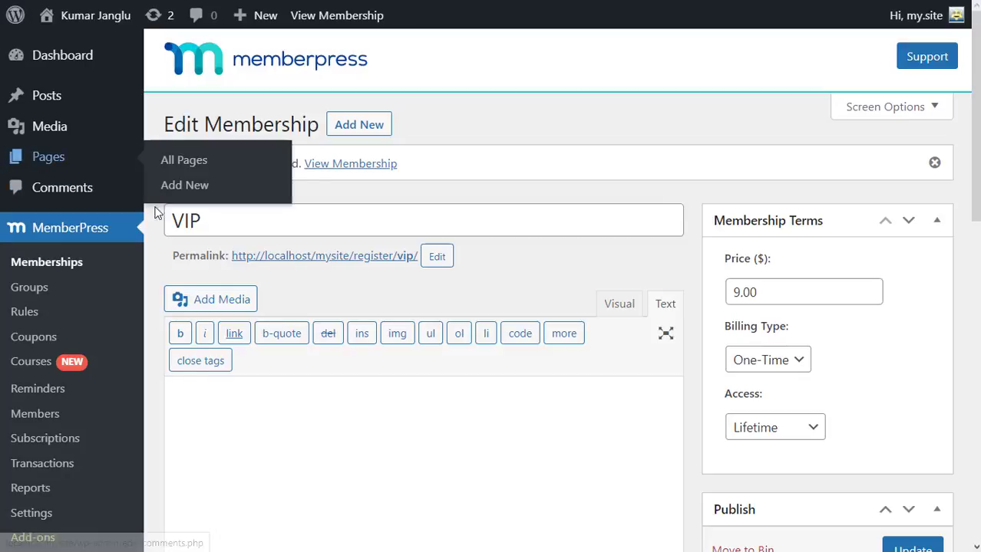
# Step: Start a new MemberPress rule and look over its content and access settings
pyautogui.click(40, 314)
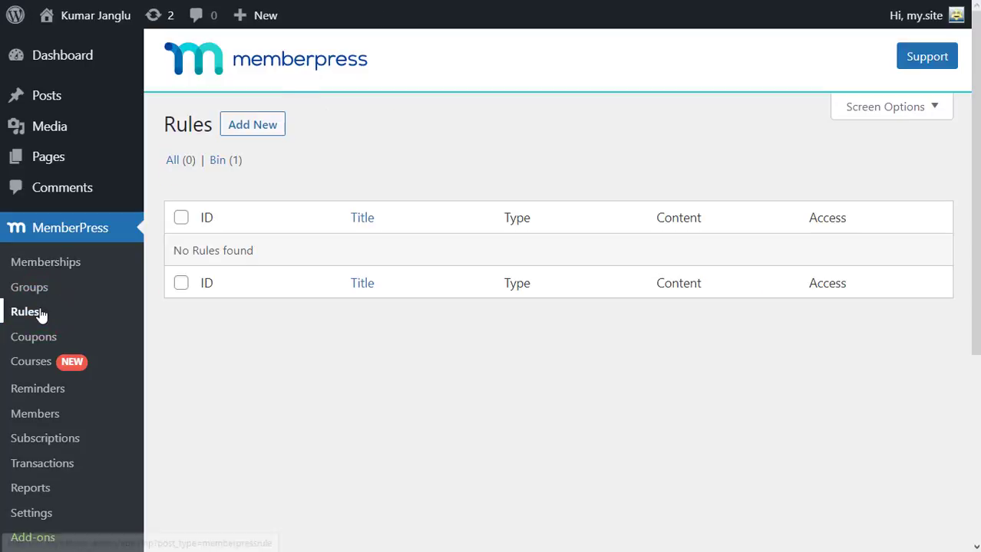
pyautogui.click(261, 126)
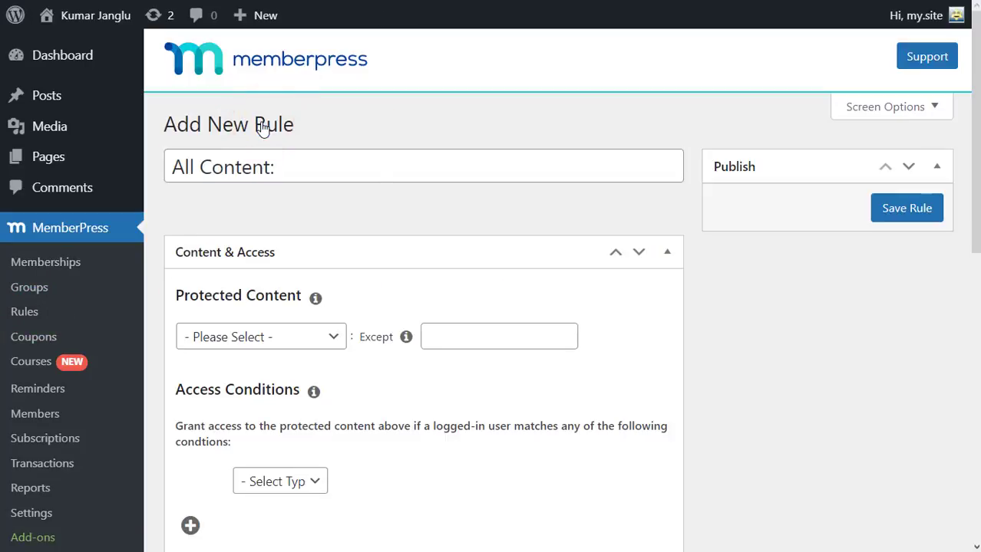
pyautogui.scroll(-2, 441, 223)
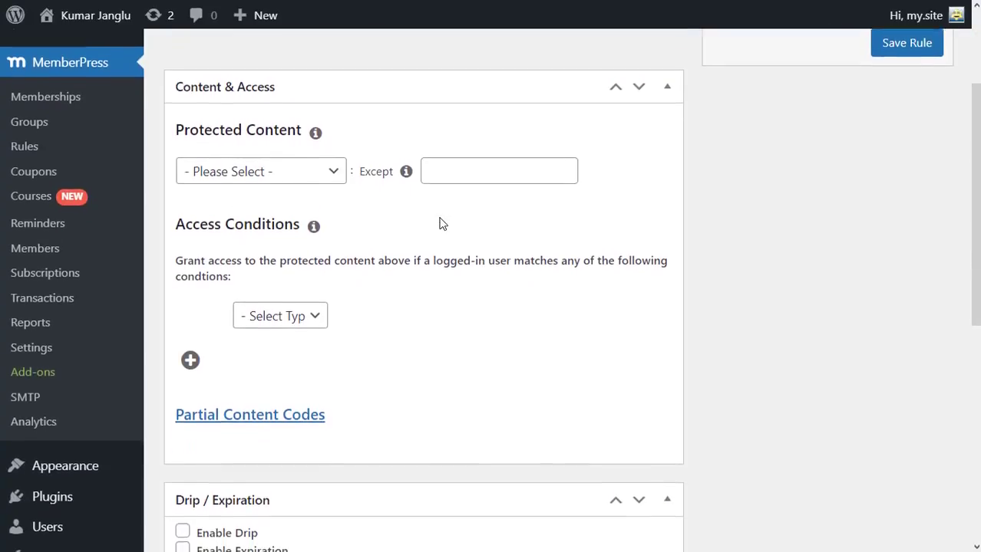
pyautogui.scroll(2, 441, 223)
pyautogui.scroll(-2, 441, 224)
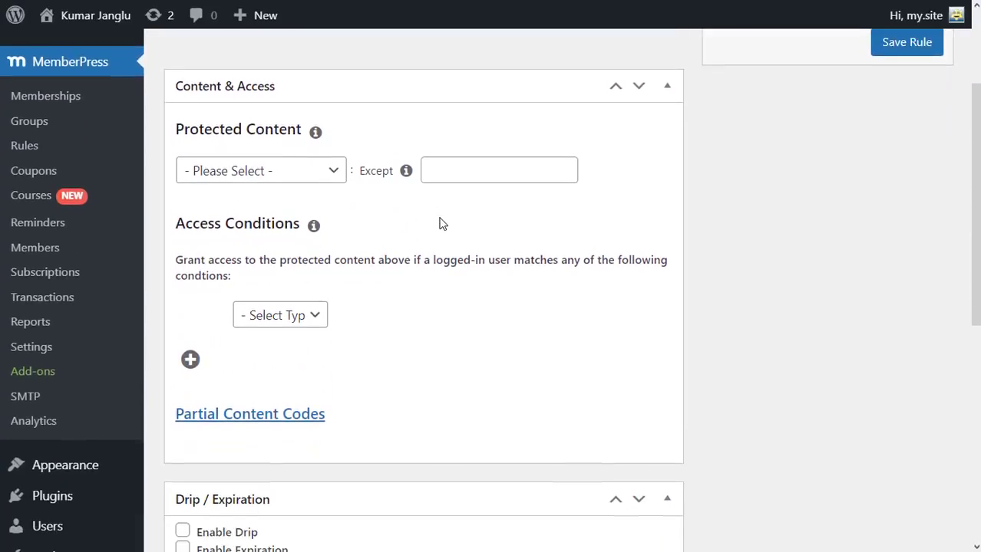
pyautogui.scroll(1, 405, 224)
# Step: Set the rule's protected content to Posts Tagged with the tag "wordpress premium plugin"
pyautogui.click(338, 223)
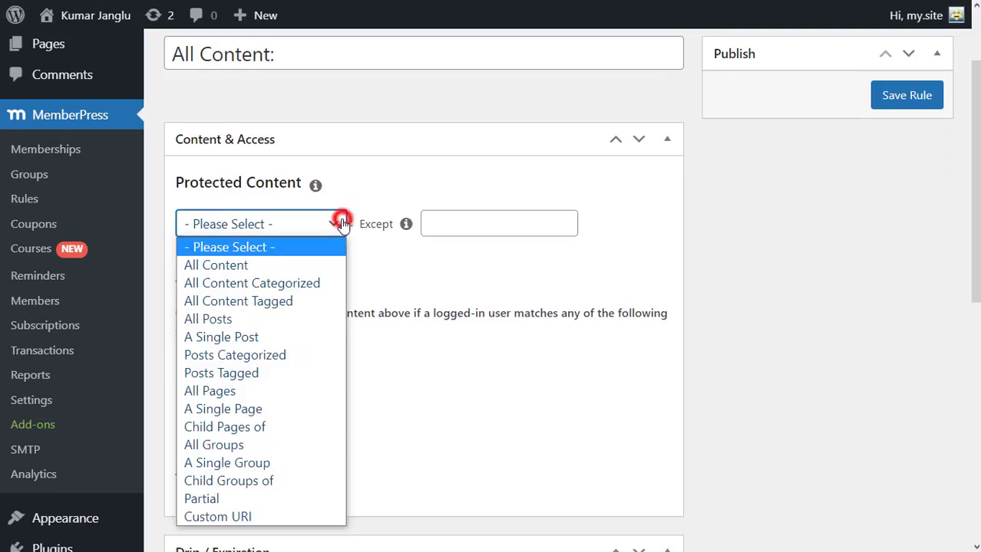
pyautogui.click(281, 375)
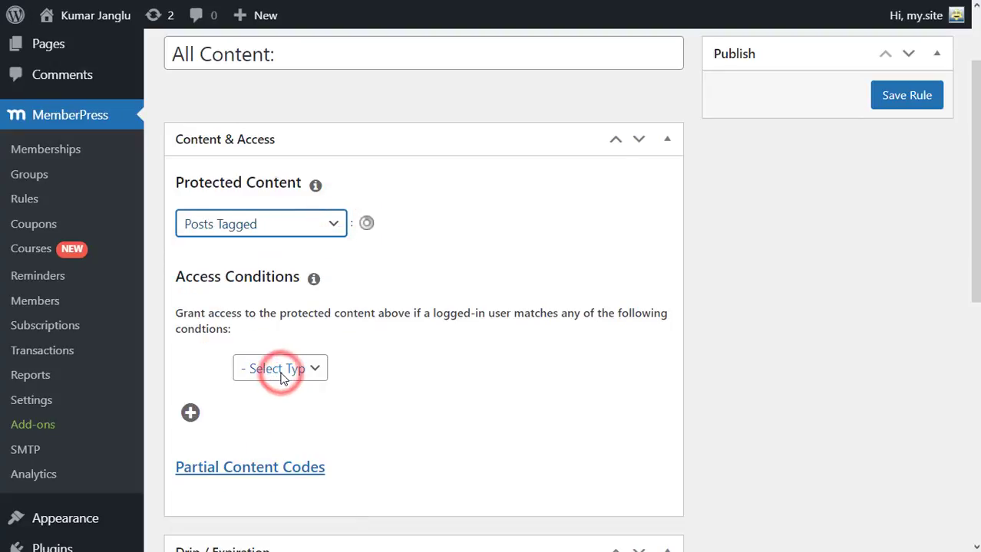
pyautogui.click(422, 220)
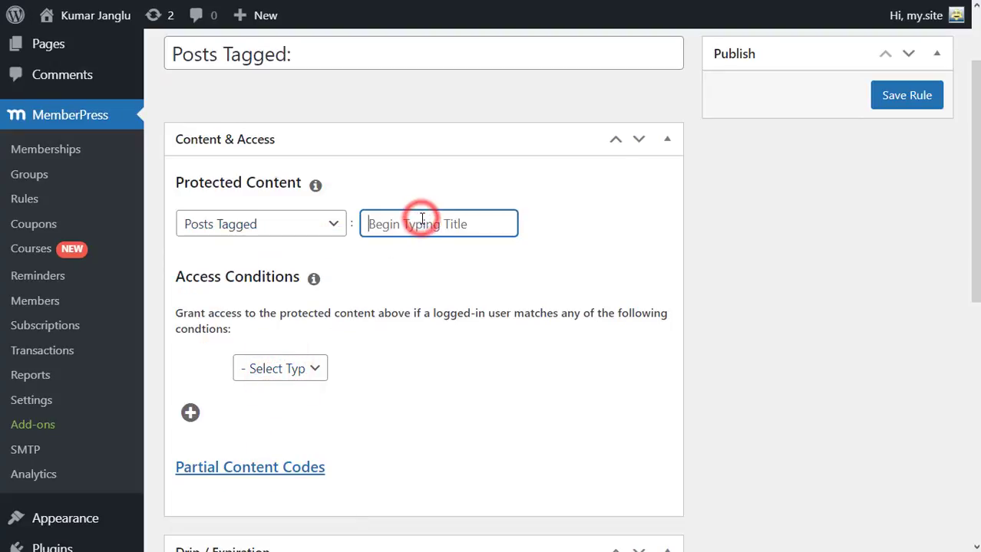
pyautogui.write('wordpress premium')
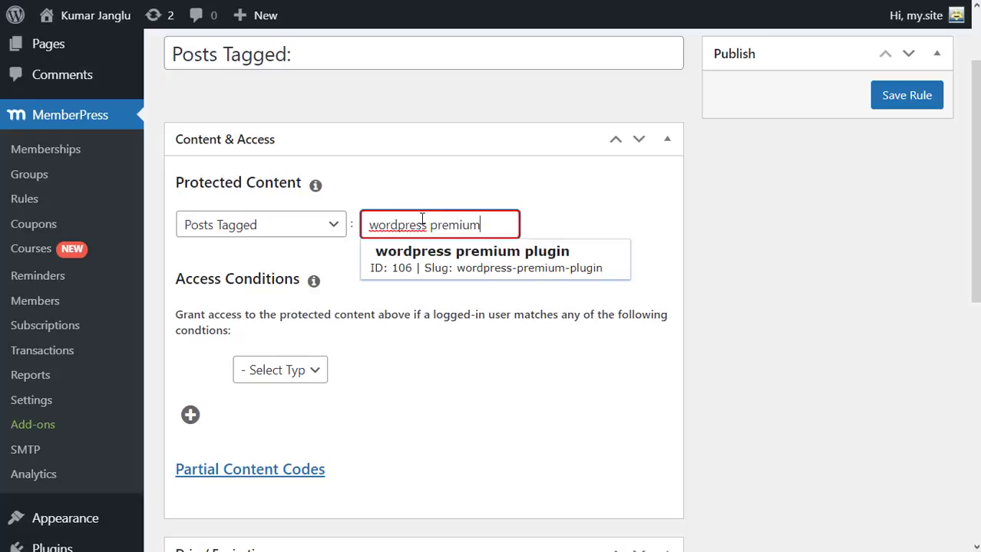
pyautogui.write('plugi')
pyautogui.click(471, 258)
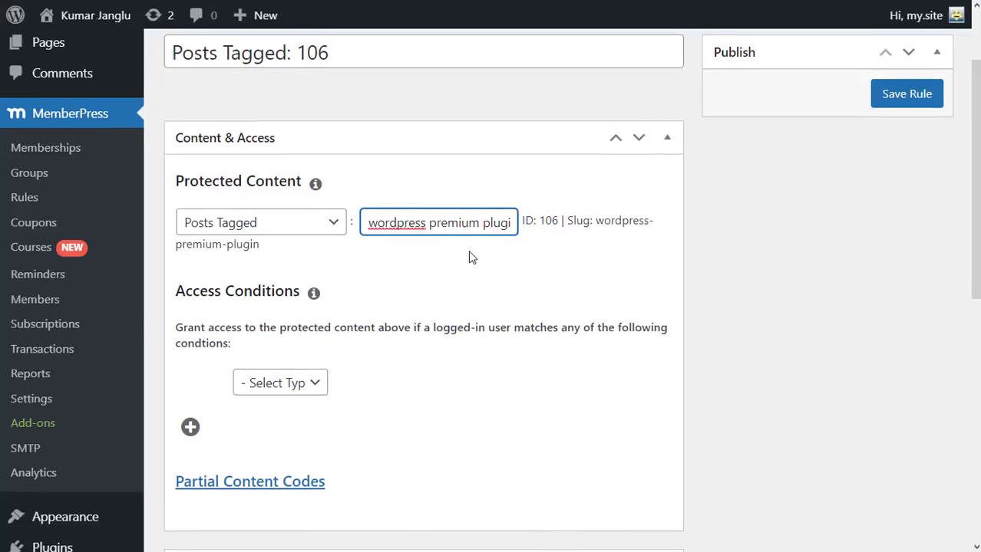
# Step: Set the rule's access condition to Membership is VIP
pyautogui.scroll(-1, 471, 259)
pyautogui.click(325, 377)
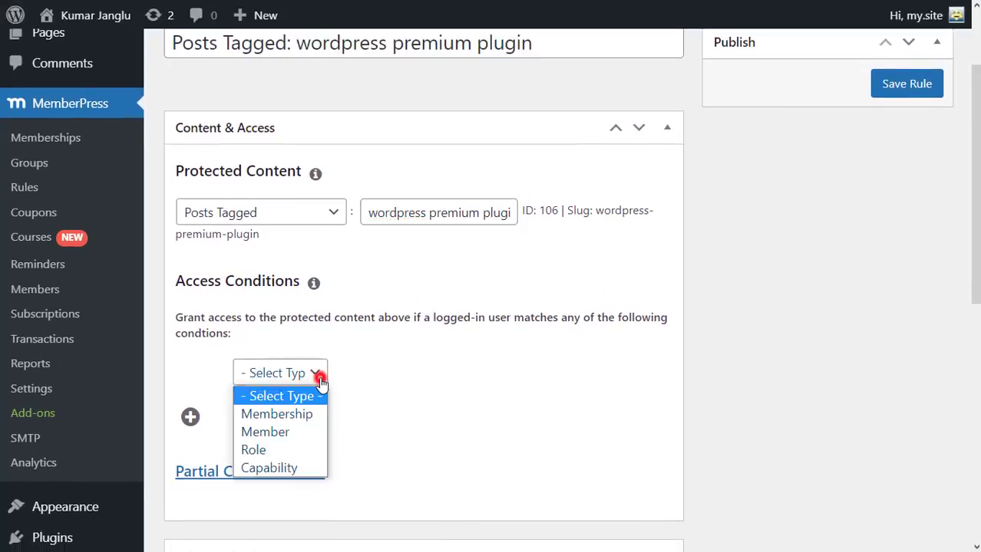
pyautogui.click(296, 414)
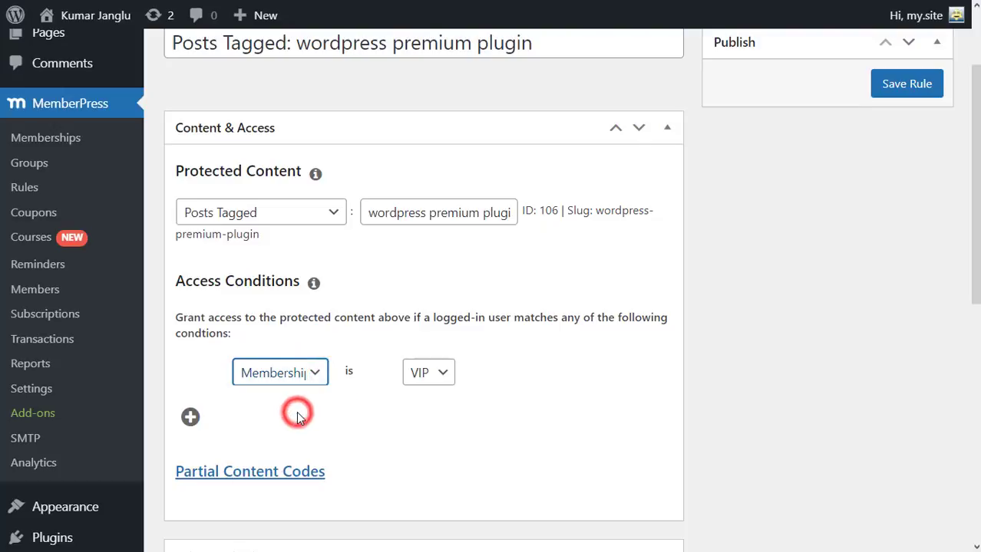
pyautogui.click(421, 372)
pyautogui.click(431, 401)
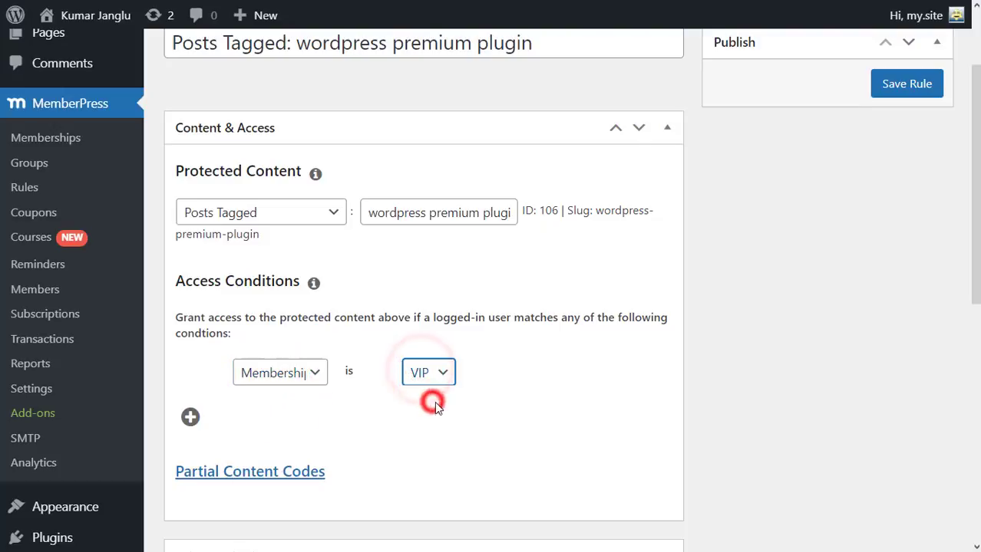
# Step: Review the rule's drip, expiration and unauthorized access settings, including the Login Form choices
pyautogui.scroll(-2, 440, 410)
pyautogui.scroll(-4, 442, 412)
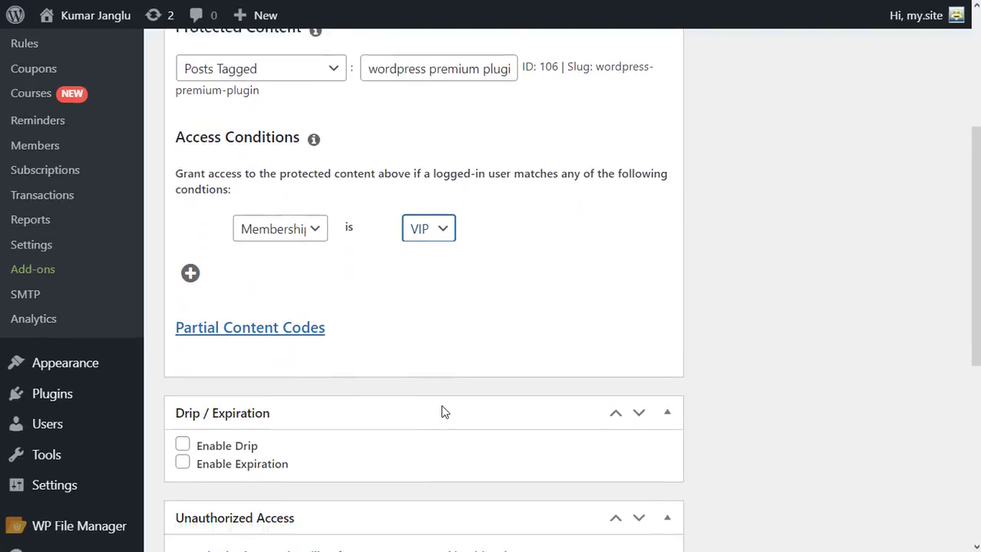
pyautogui.scroll(-3, 442, 412)
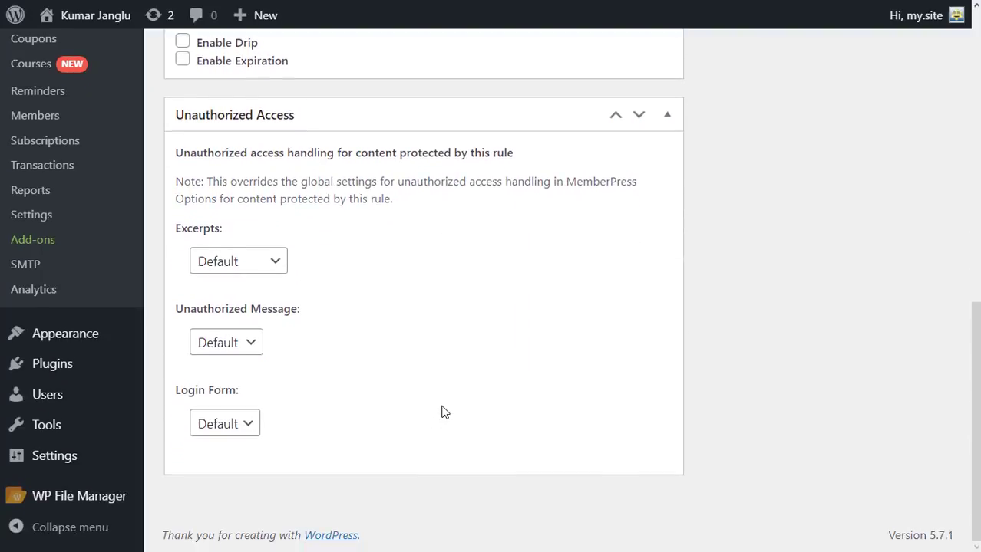
pyautogui.scroll(10, 442, 410)
pyautogui.scroll(-10, 441, 410)
pyautogui.click(236, 427)
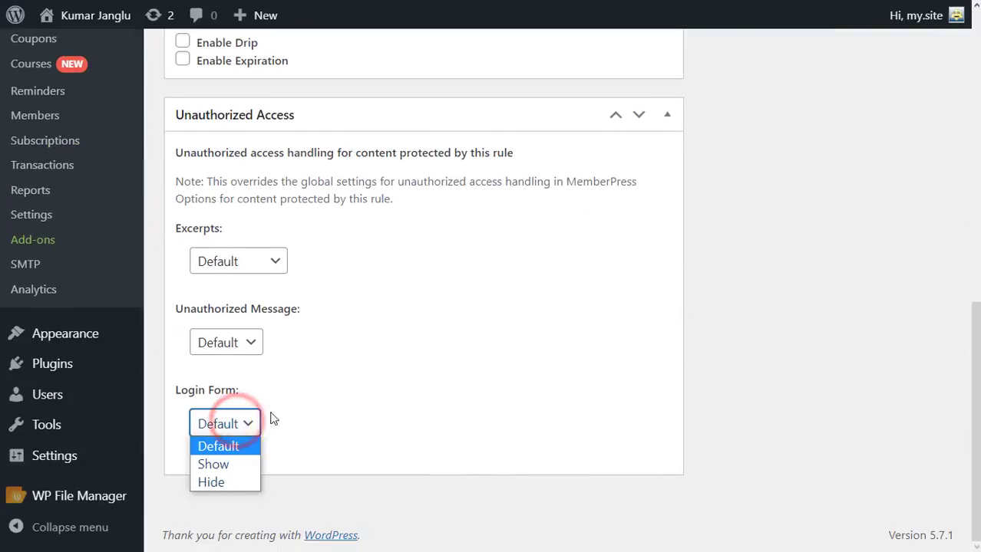
pyautogui.click(311, 398)
pyautogui.scroll(3, 514, 283)
pyautogui.scroll(5, 515, 282)
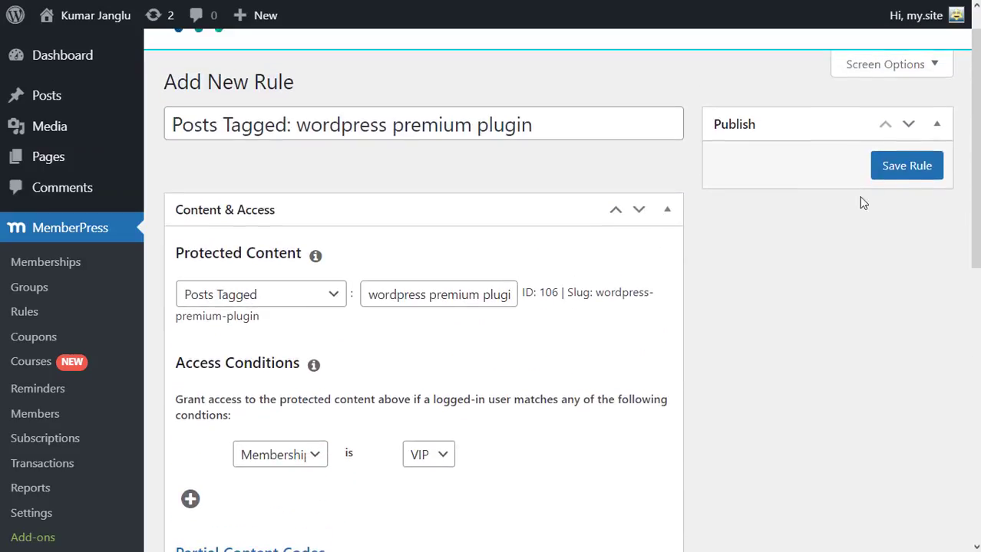
# Step: Save the tagged-posts access rule and dismiss the save notice
pyautogui.click(900, 177)
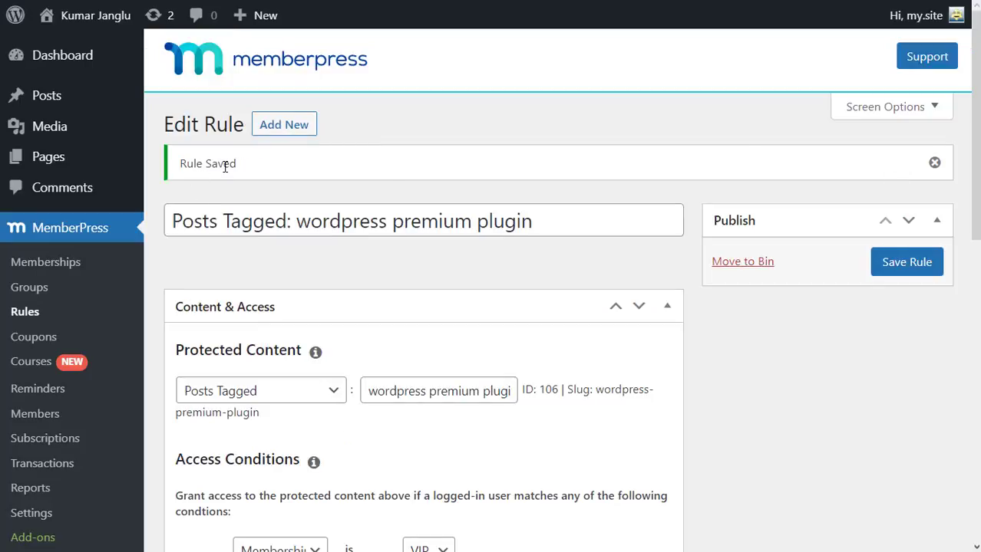
pyautogui.click(935, 165)
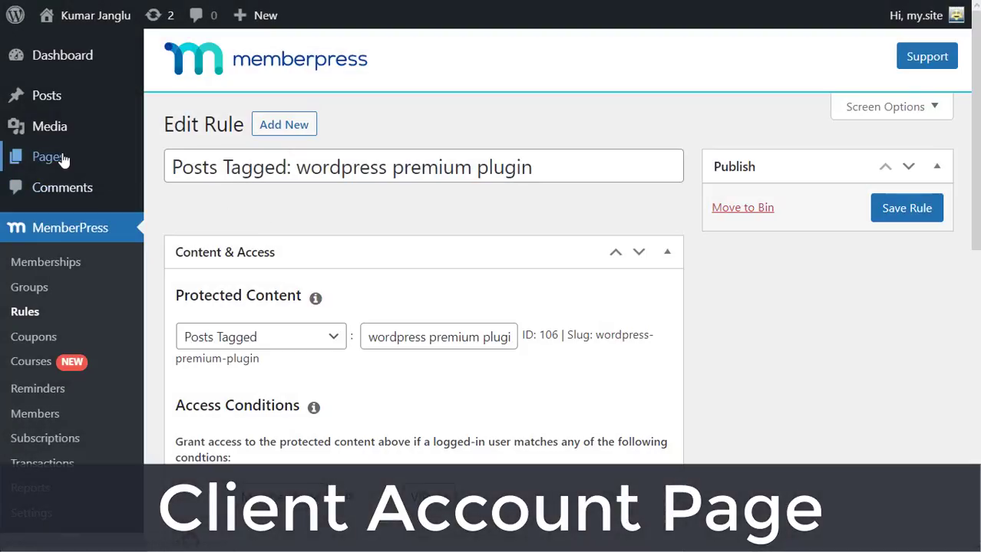
# Step: Open the existing Account page for editing and start its content with the greeting "Hi, there"
pyautogui.moveTo(63, 158)
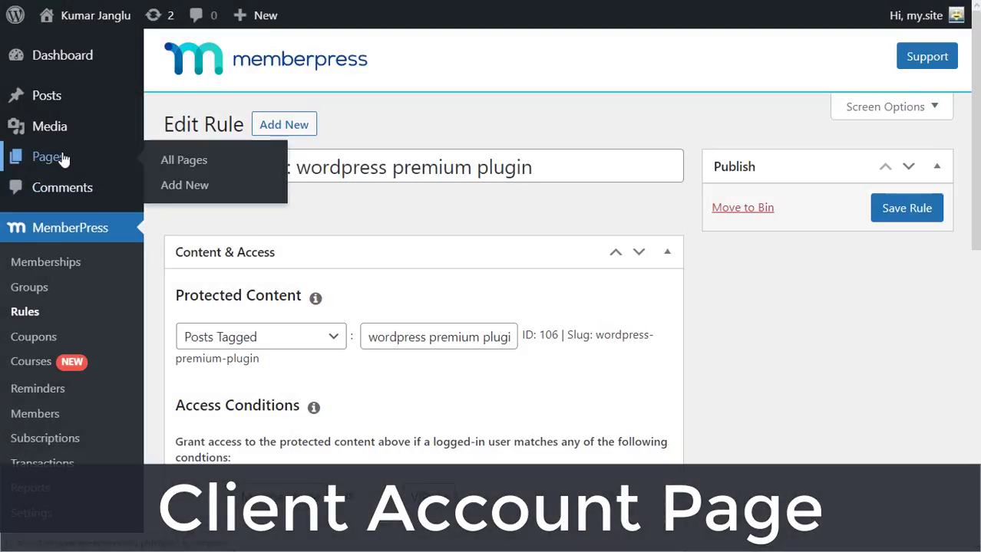
pyautogui.click(185, 163)
pyautogui.moveTo(258, 218)
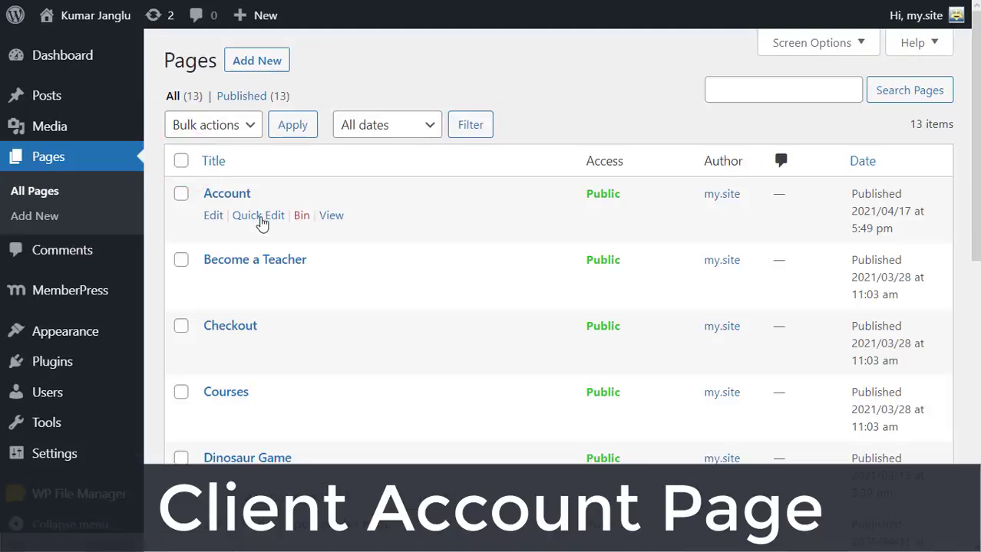
pyautogui.click(213, 216)
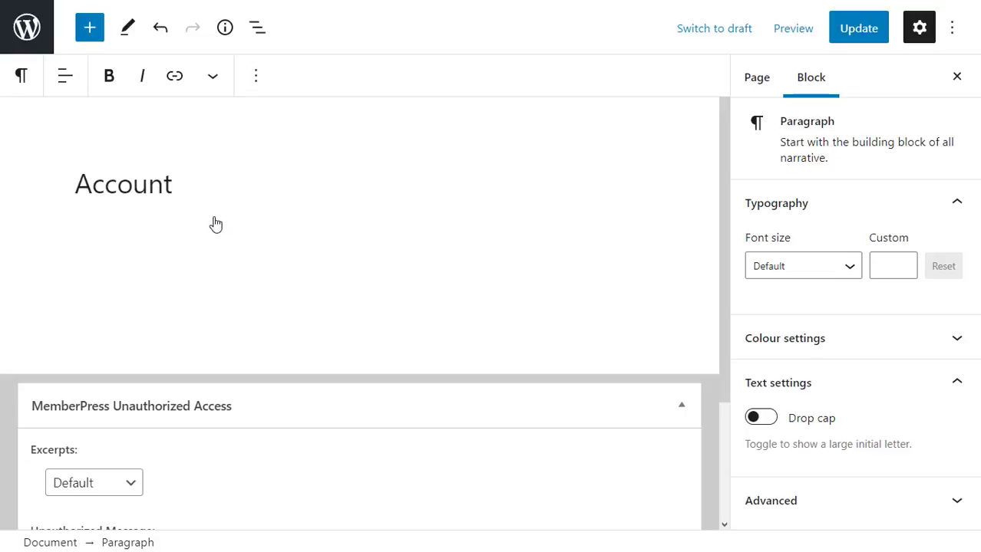
pyautogui.write('H')
pyautogui.click(216, 224)
pyautogui.write('i, there,')
pyautogui.press('Return')
# Step: Add the paragraph "This is your account dashboard. Here you can find information about your profile and also find shortcuts to different client areas."
pyautogui.write('This is ')
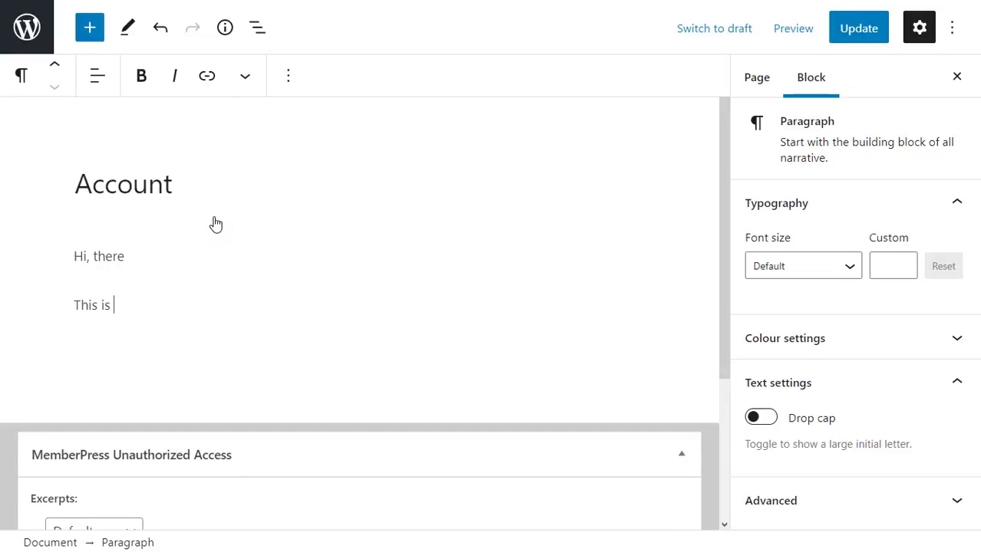
pyautogui.write('your account dashboard. Here you can find information about your profile a')
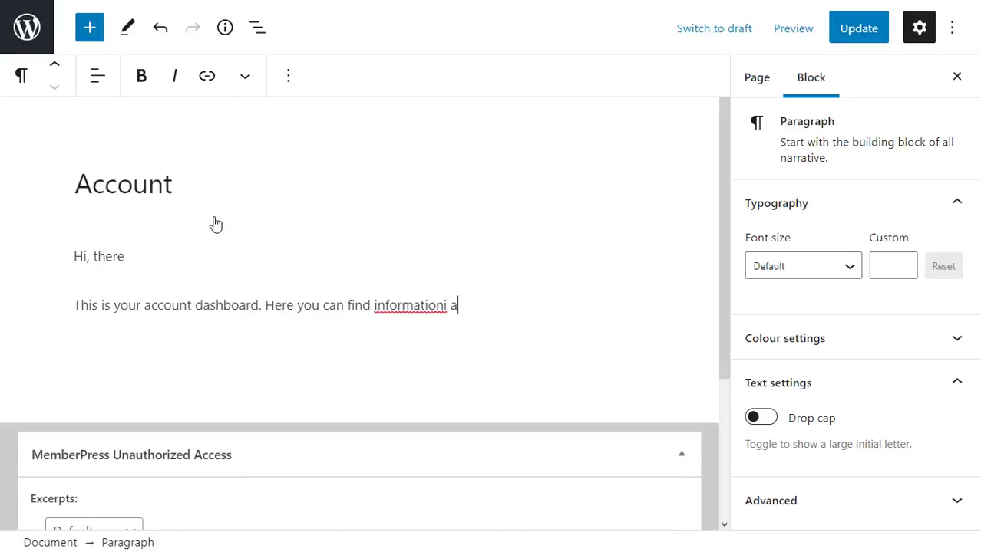
pyautogui.press('BackSpace')
pyautogui.press('BackSpace')
pyautogui.press('BackSpace')
pyautogui.write('about your profile and also find shortc')
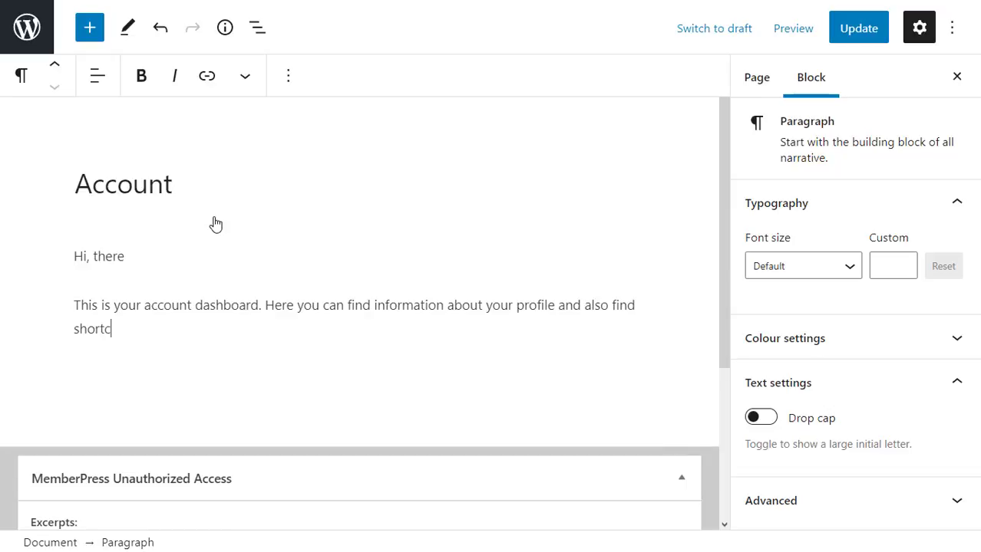
pyautogui.write('uts to different client areas.')
pyautogui.press('Return')
# Step: Below the intro, add the shortcode pair [mepr-active membership='7181'] and [/mepr-active] with "Client area goes here." between them
pyautogui.scroll(-1, 265, 285)
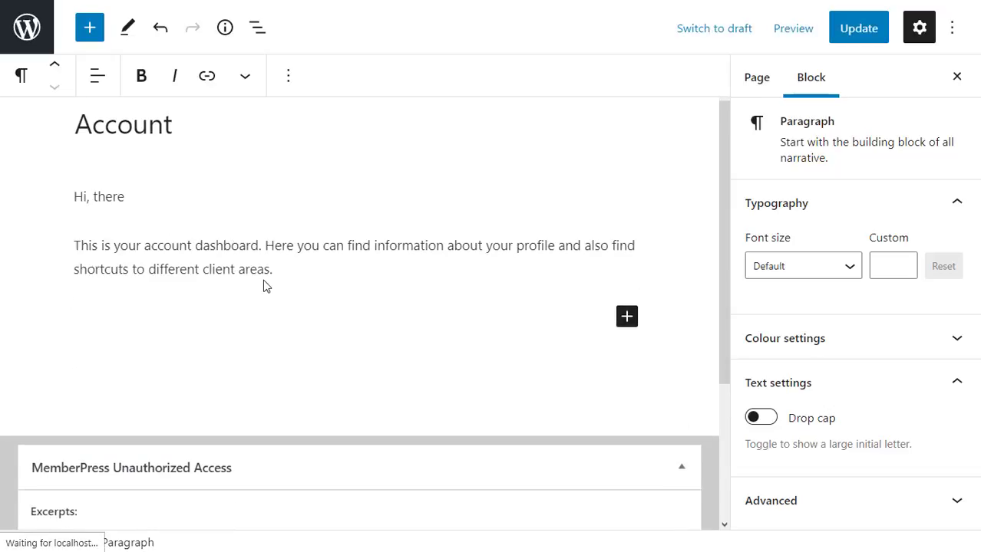
pyautogui.write("[mepr-active membership='7181']  [/mepr-active]")
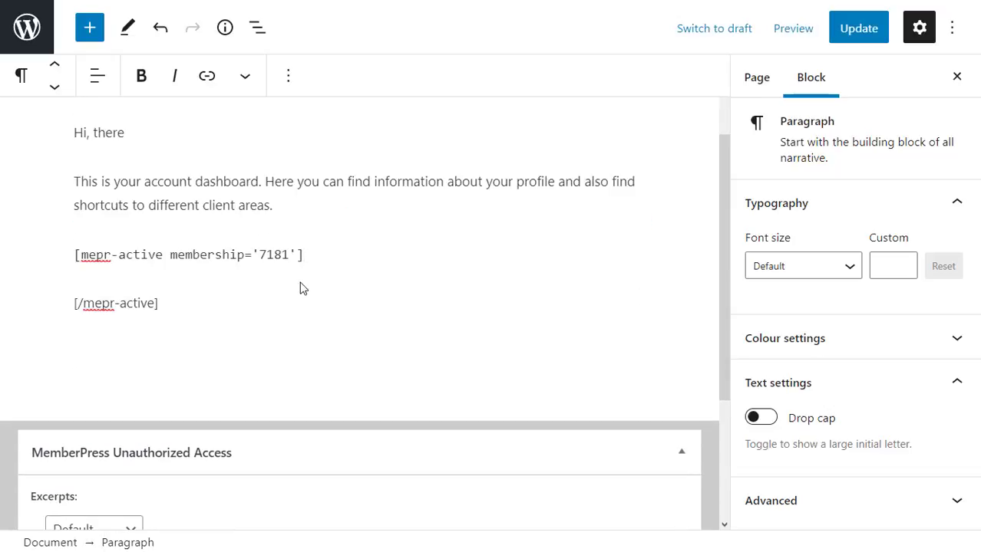
pyautogui.click(358, 277)
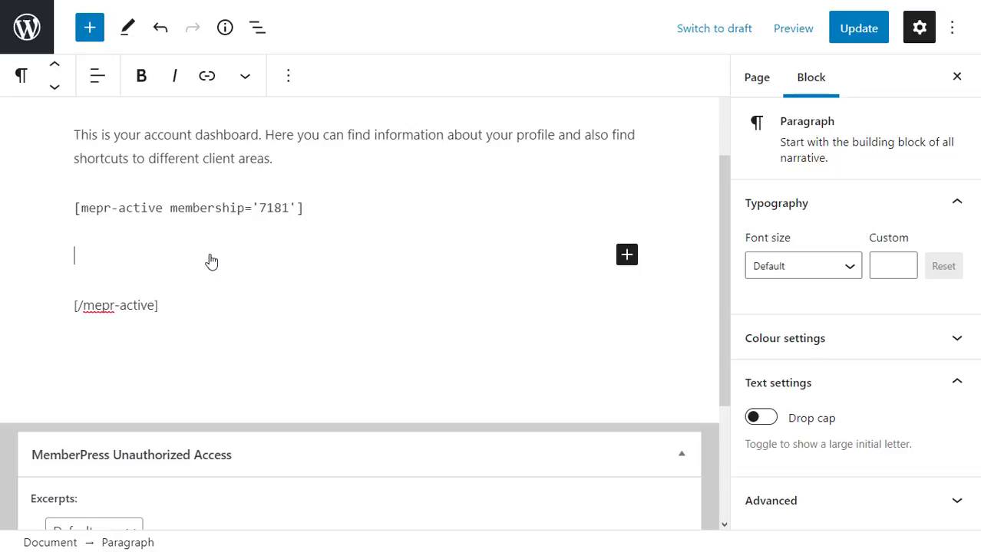
pyautogui.write('Client area goes here.')
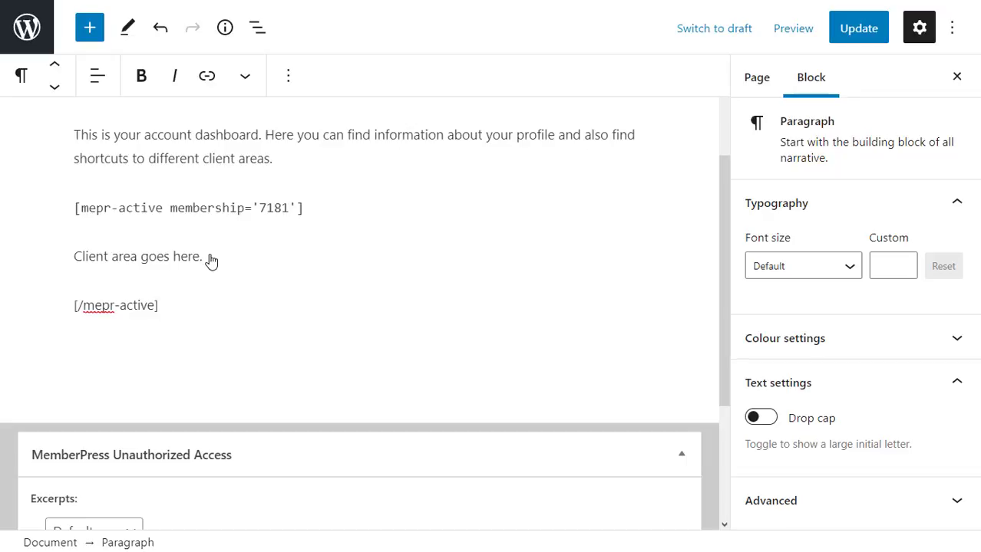
# Step: Replace the placeholder with "This area is only visible to the VIP clients." plus directions to the top links for account management and client-only resources
pyautogui.tripleClick(211, 262)
pyautogui.write('This area is only visible to the VIP clients. Follow the links at the top to ma')
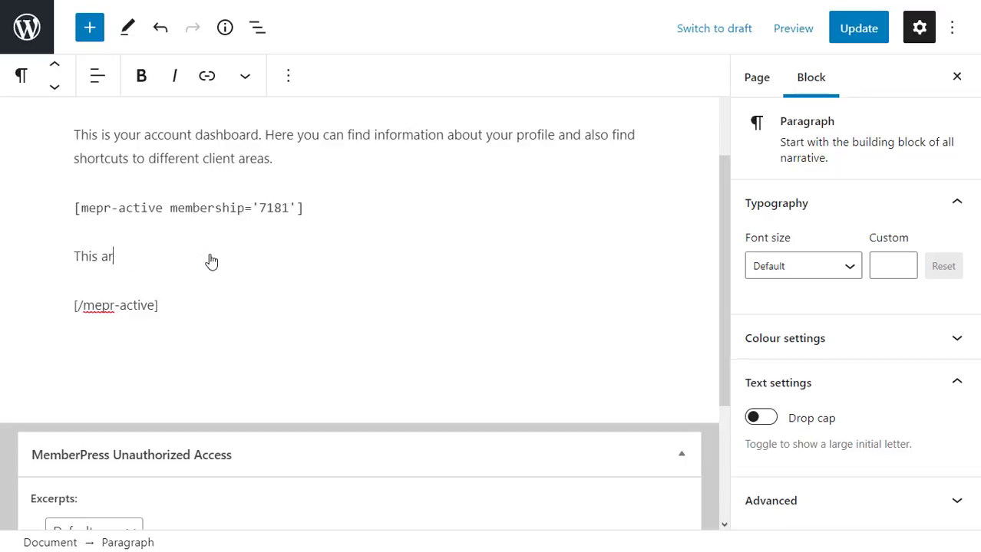
pyautogui.write('nage your account and access client-only resources at our website.')
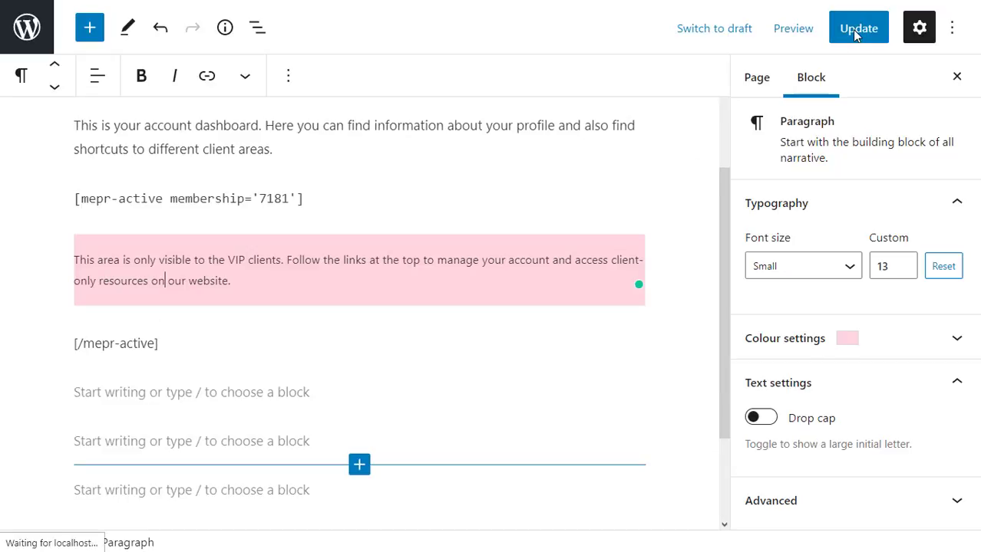
# Step: Update the Account page and open its published version
pyautogui.click(857, 31)
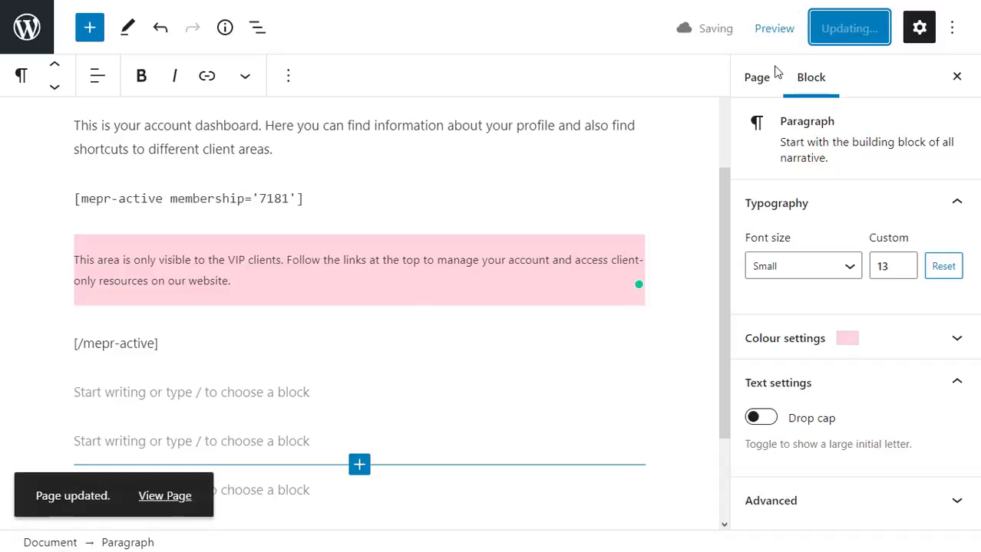
pyautogui.click(167, 495)
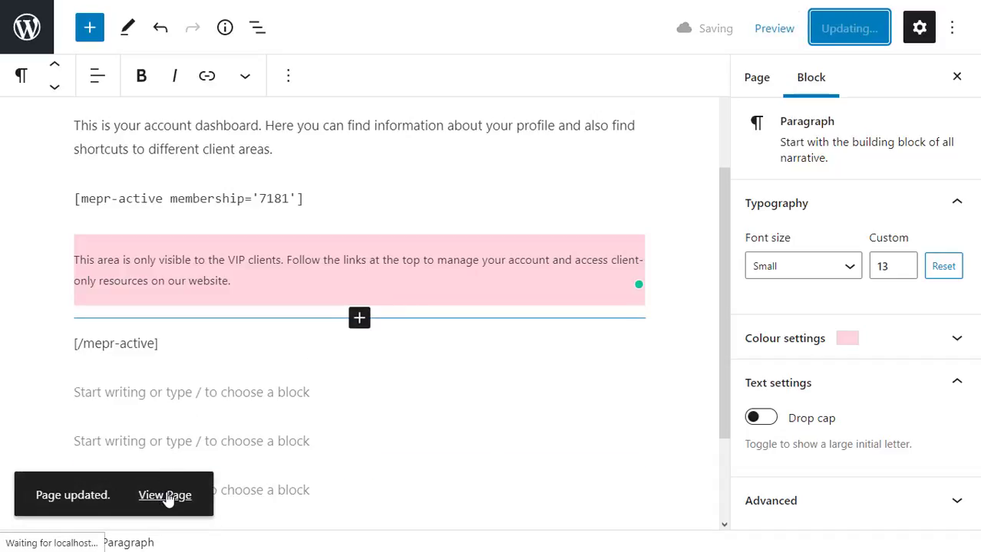
pyautogui.click(167, 497)
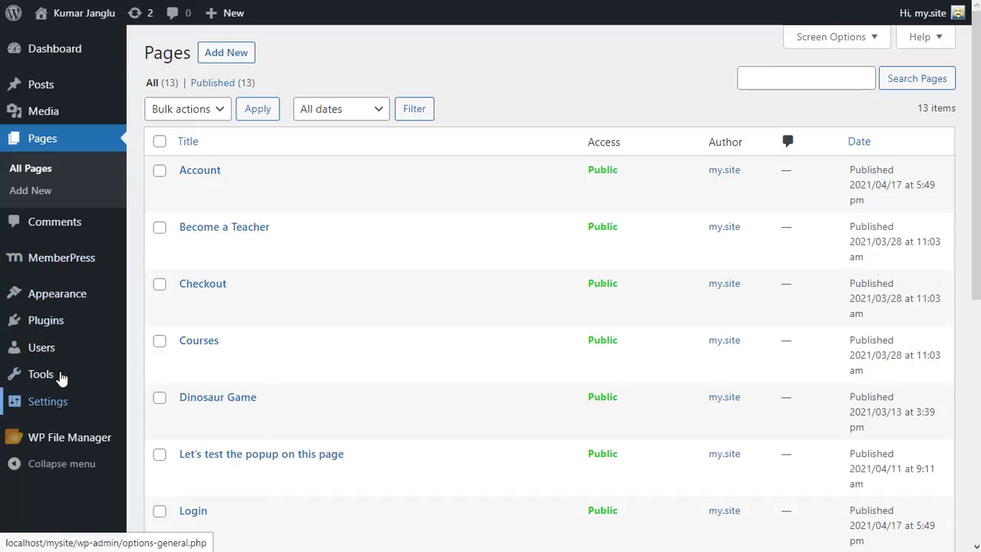
# Step: Open the Astra theme's functions.php file in the Theme Editor
pyautogui.moveTo(64, 303)
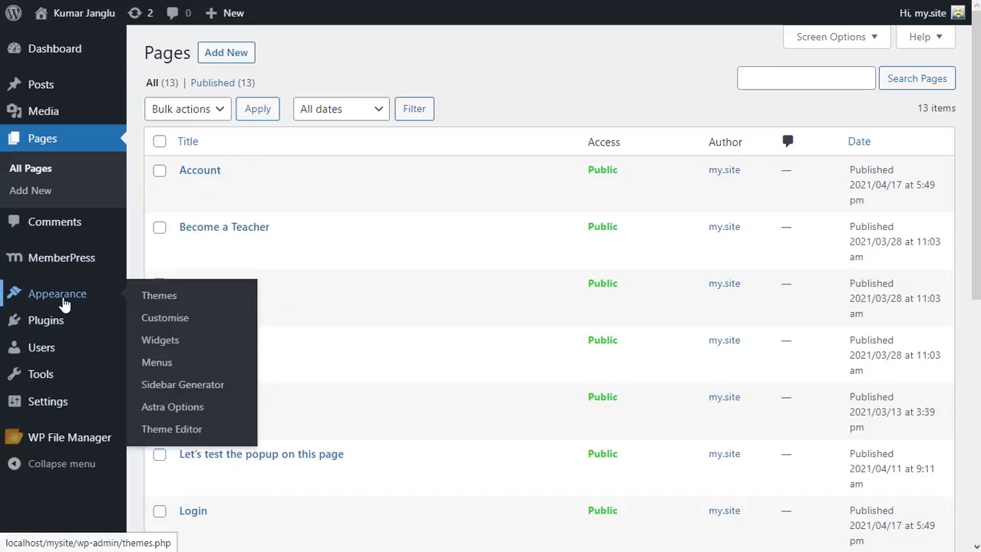
pyautogui.click(171, 430)
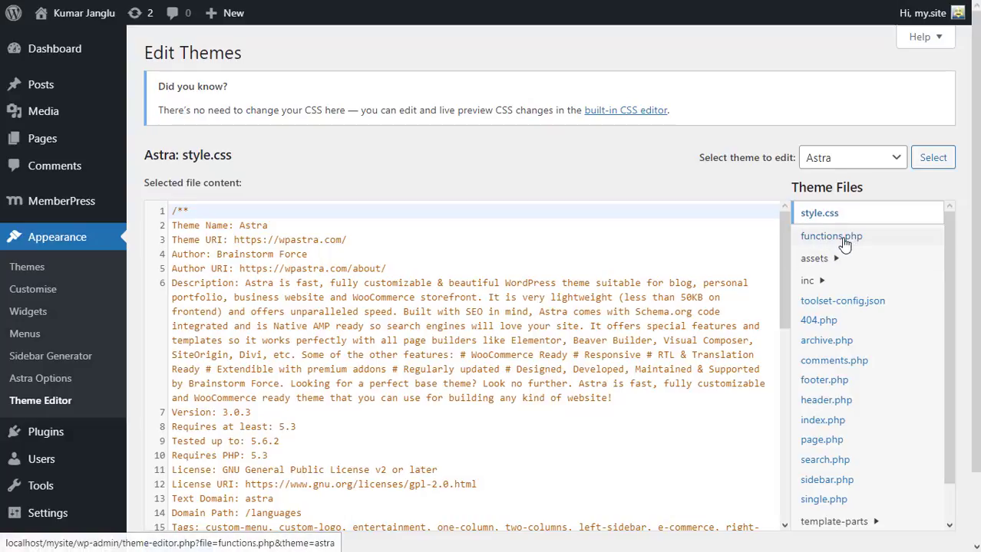
pyautogui.click(844, 242)
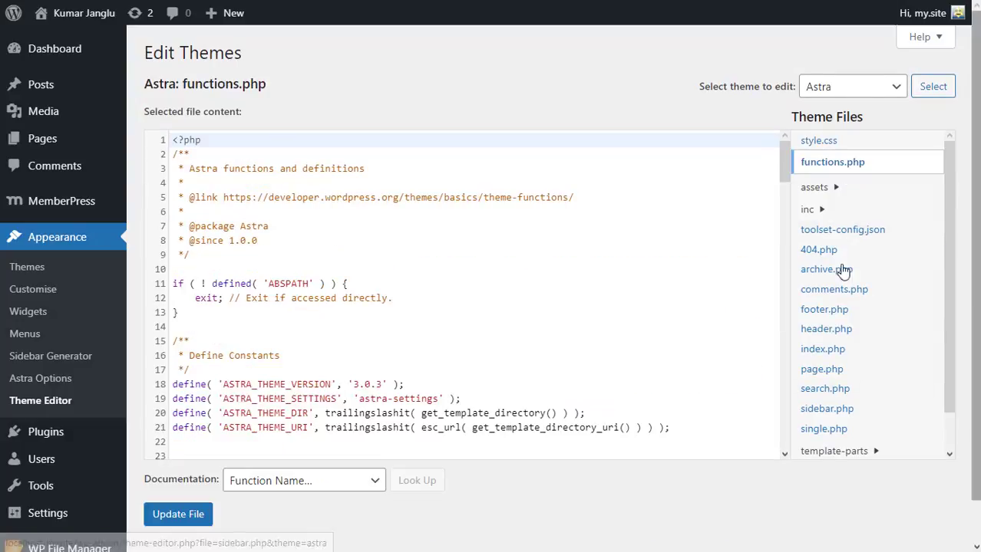
# Step: Paste the copied account tabs code with mepr_add_some_tabs and mepr_add_tabs_content at the end of functions.php and save the file
pyautogui.moveTo(782, 168); pyautogui.dragTo(798, 438)
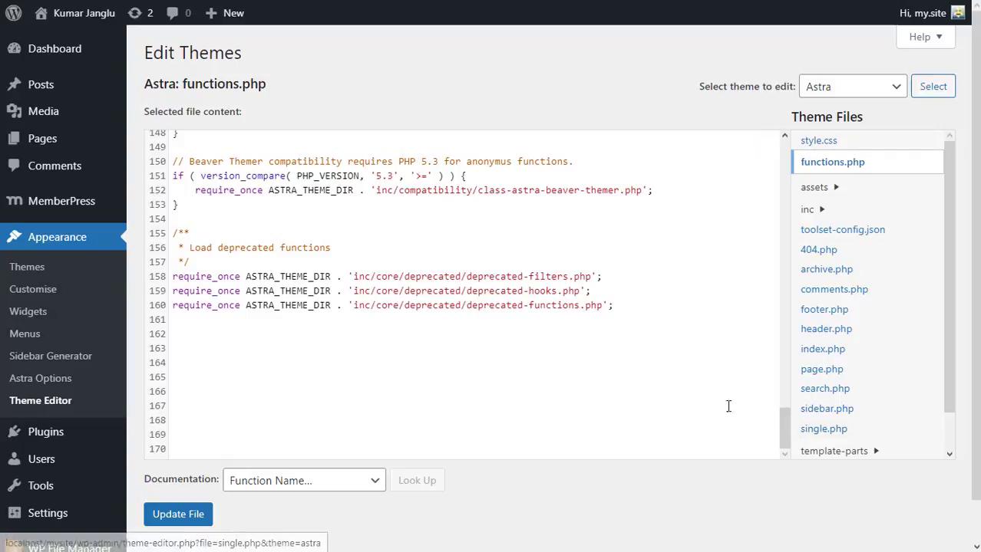
pyautogui.click(611, 367)
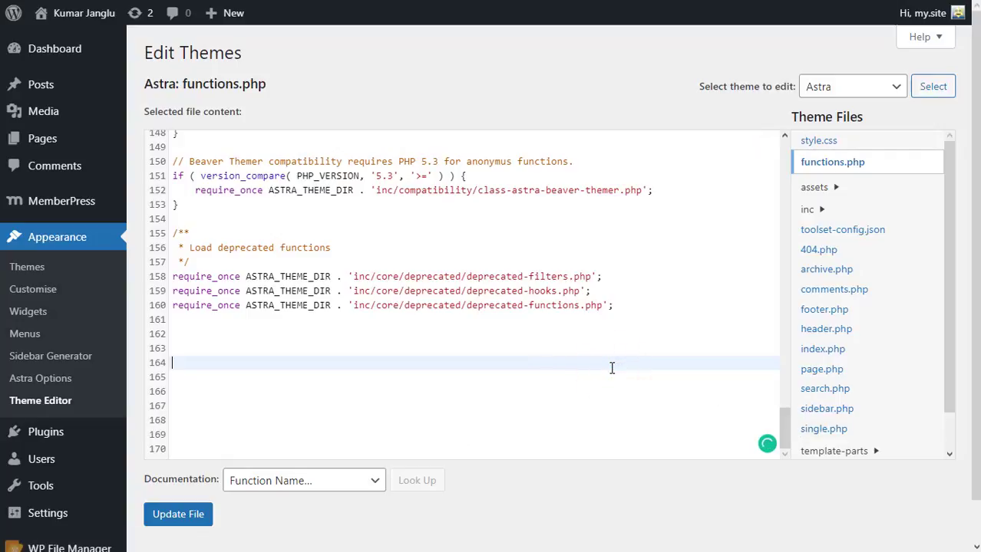
pyautogui.rightClick(576, 365)
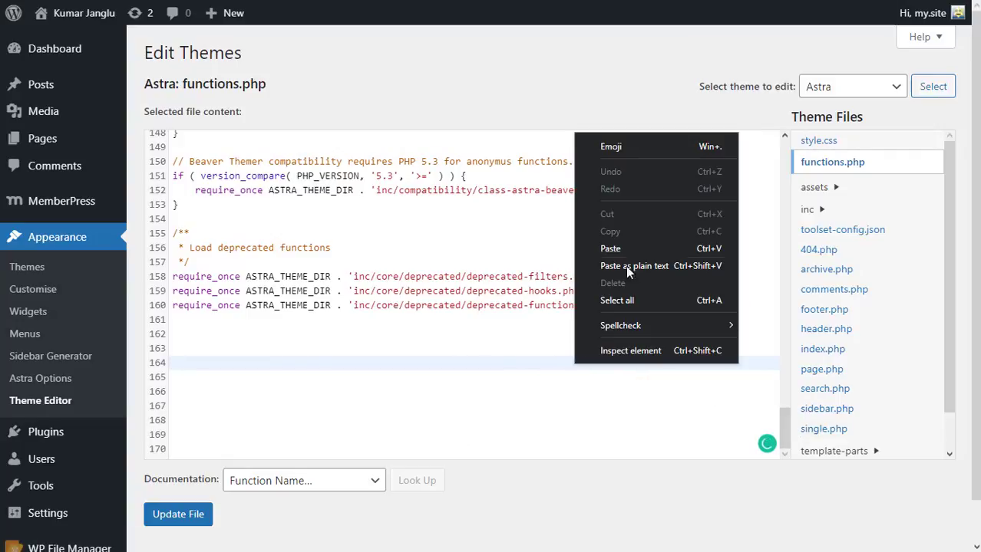
pyautogui.click(642, 248)
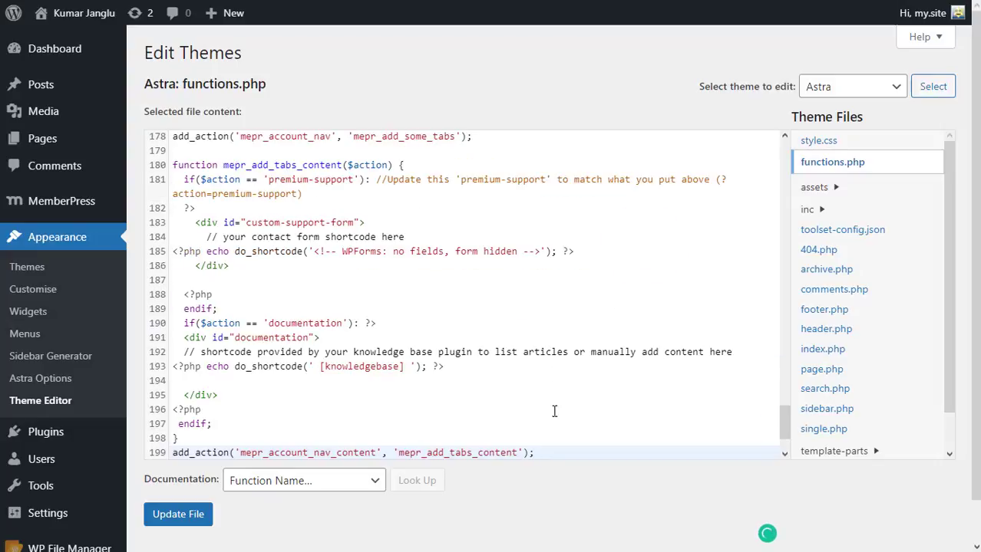
pyautogui.scroll(-1, 521, 411)
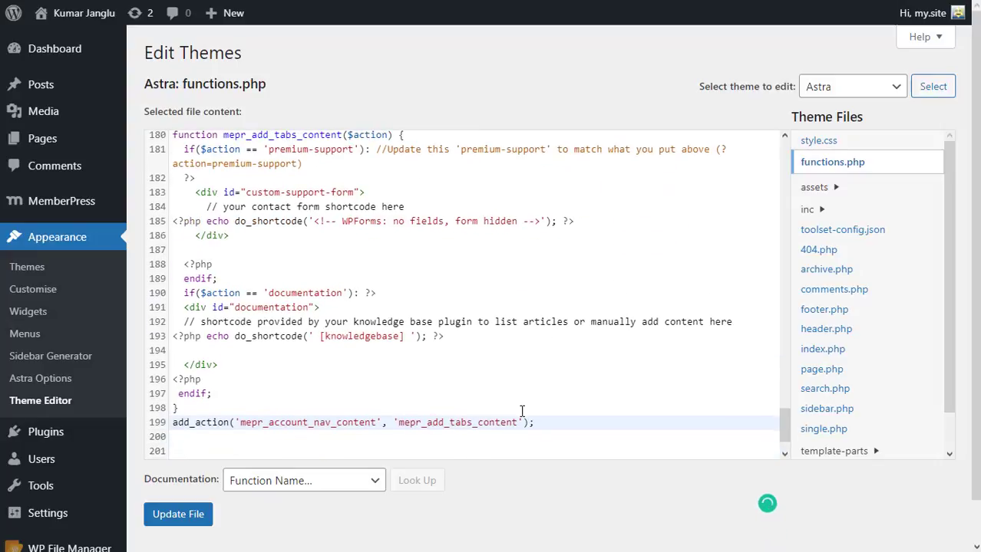
pyautogui.click(170, 517)
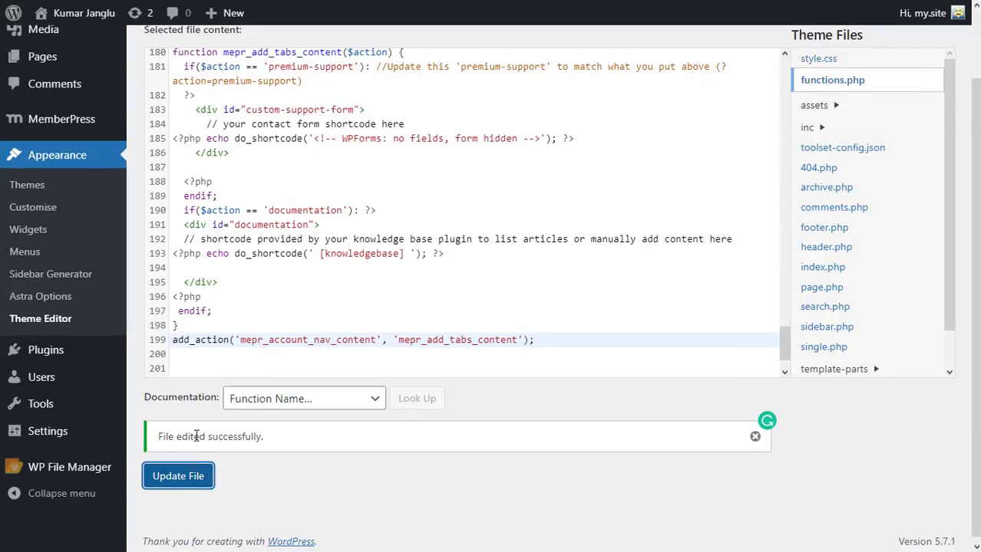
# Step: View the published Account page and check its navigation links, including Payments and Documentation
pyautogui.scroll(2, 214, 437)
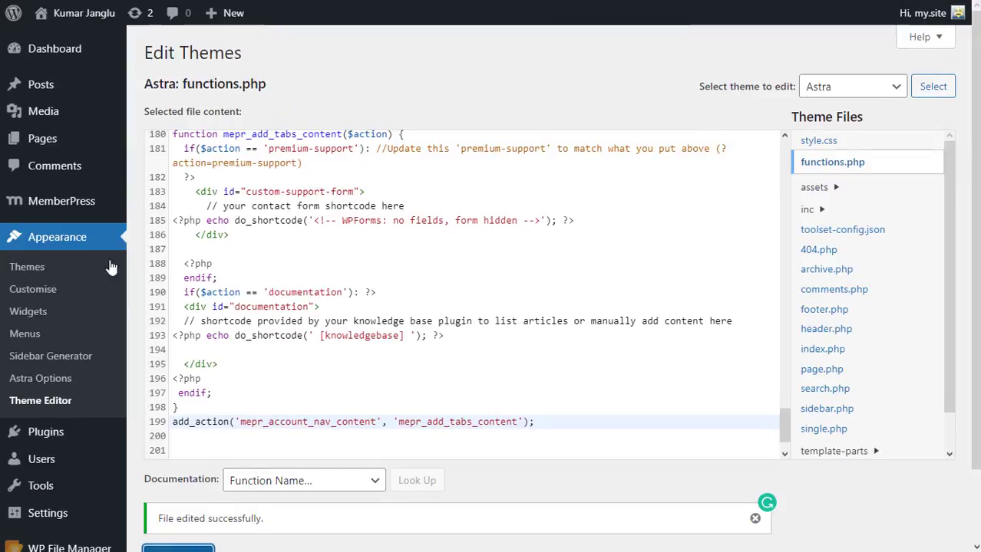
pyautogui.moveTo(48, 142)
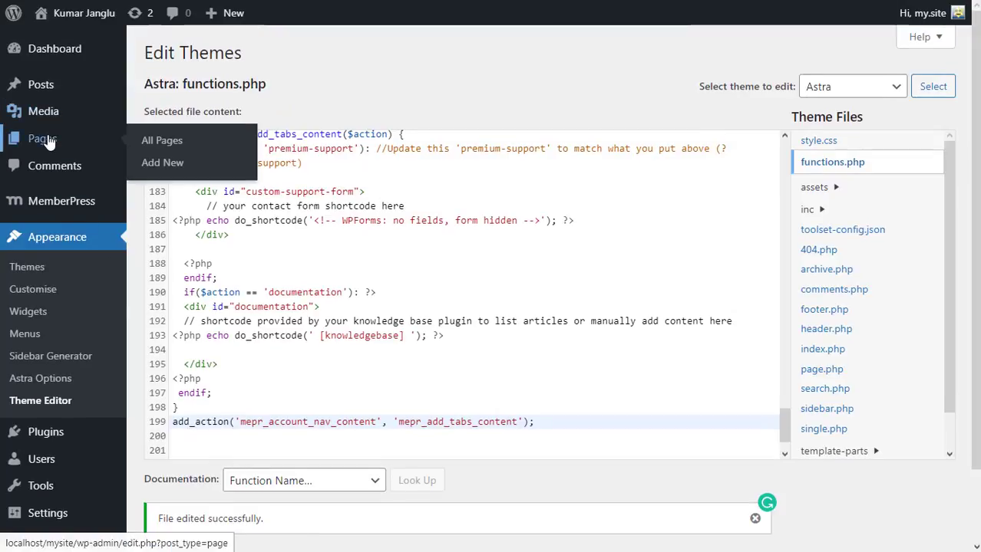
pyautogui.click(178, 142)
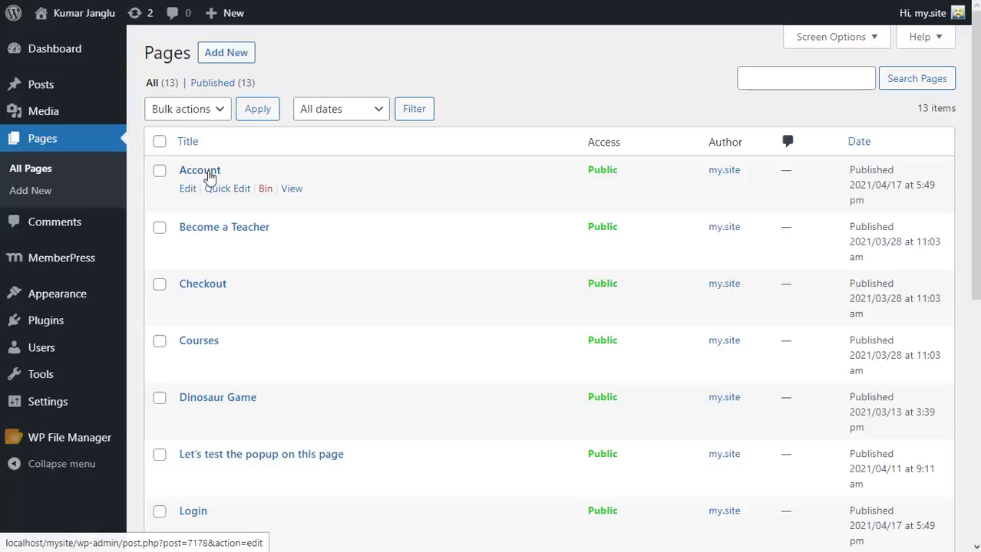
pyautogui.click(294, 191)
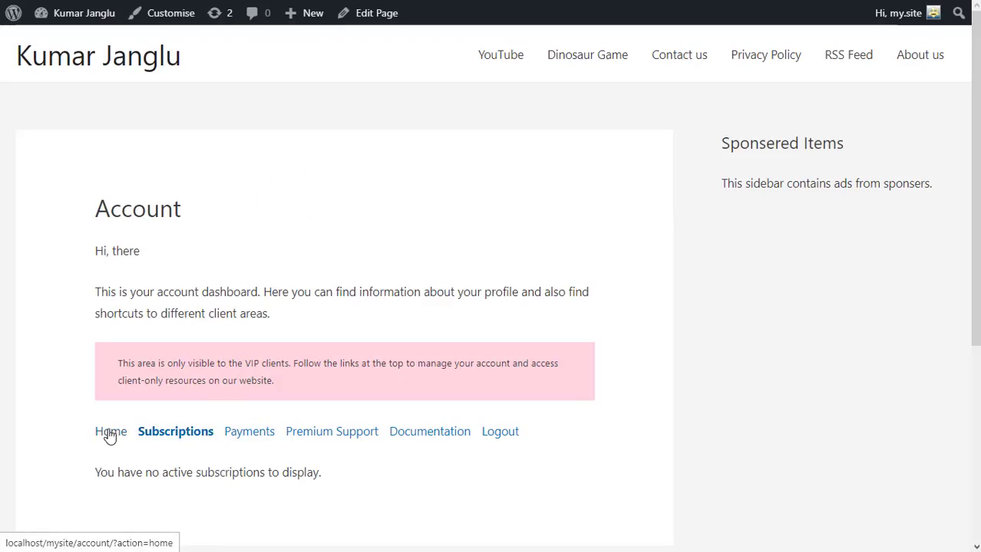
pyautogui.click(252, 436)
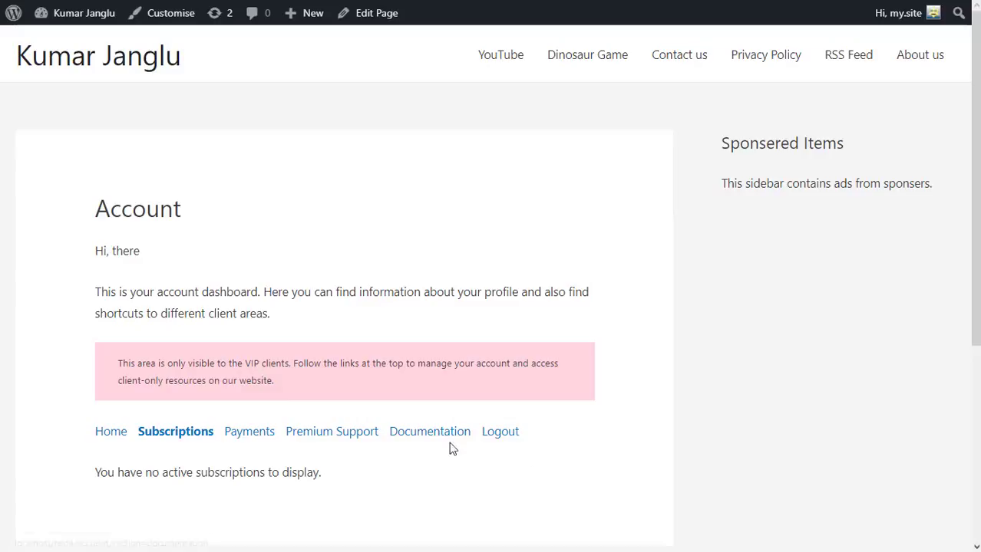
pyautogui.click(393, 438)
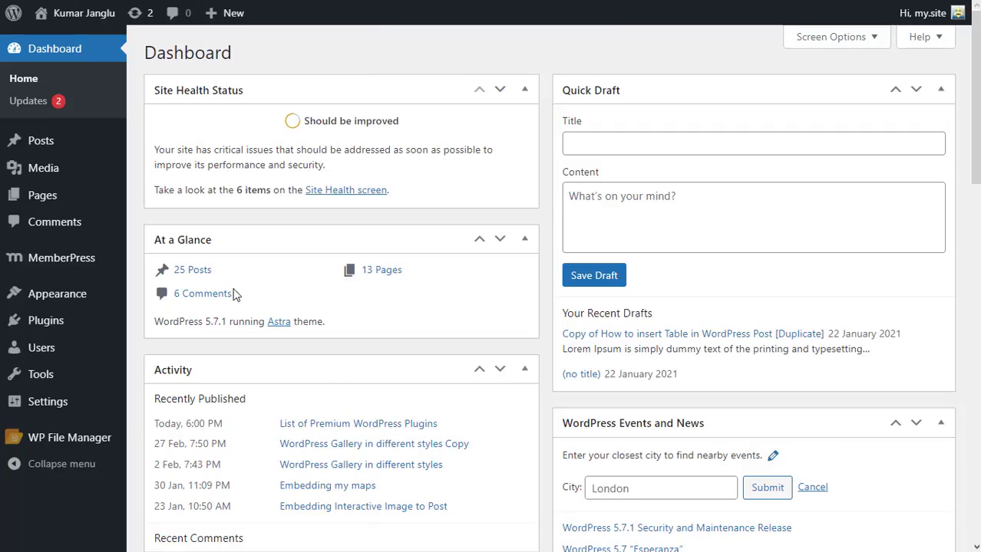
# Step: Open the list of all site users and look over the accounts and their active memberships
pyautogui.moveTo(82, 359)
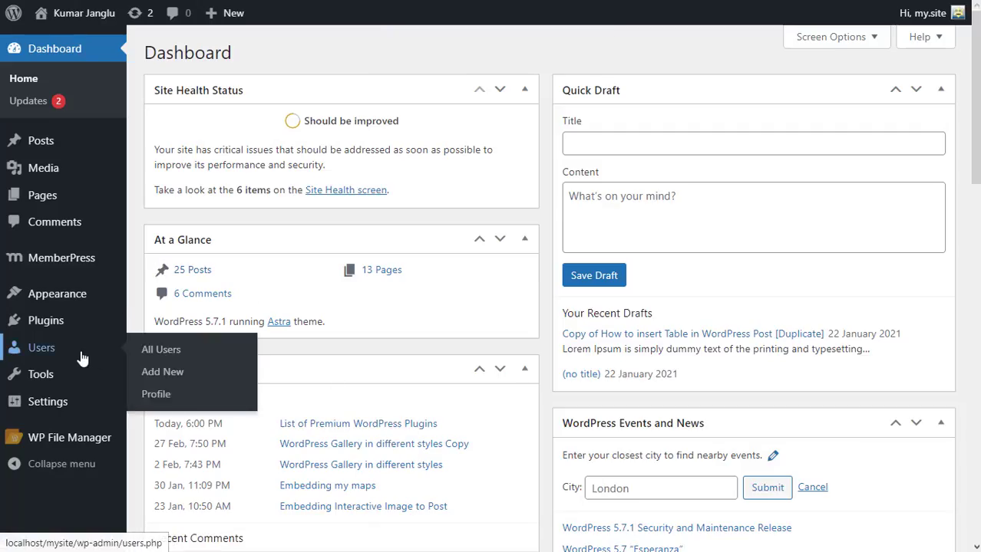
pyautogui.click(175, 350)
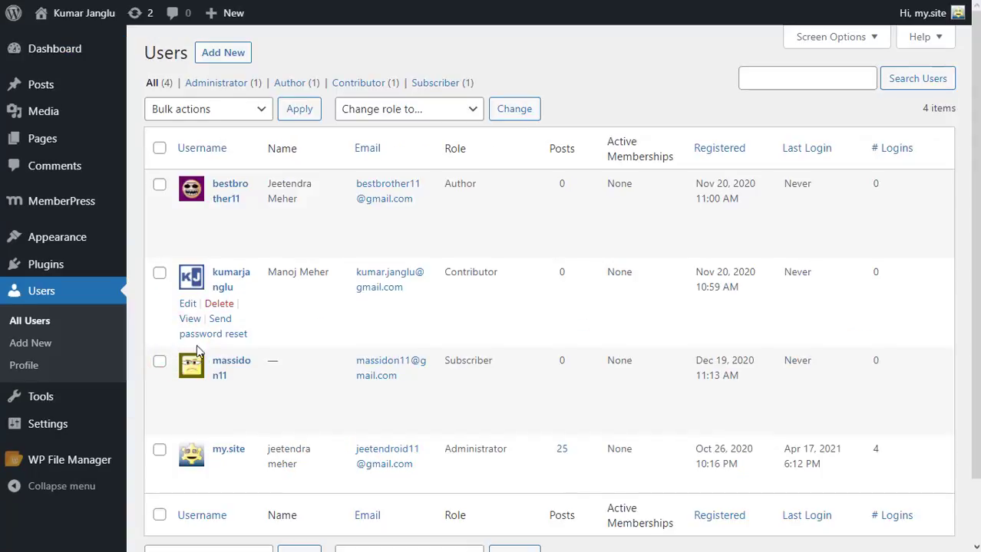
pyautogui.scroll(-2, 332, 375)
pyautogui.moveTo(330, 372)
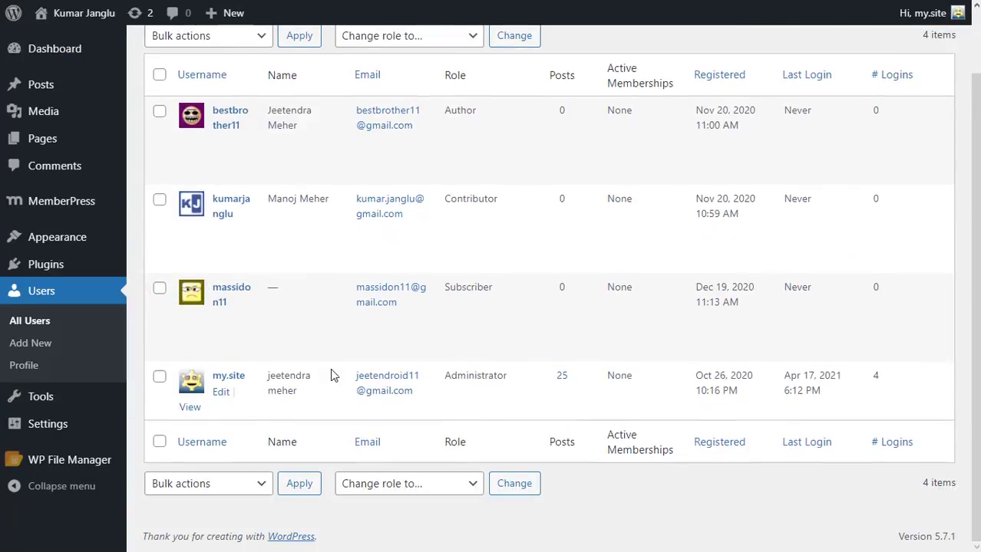
# Step: Open the administrator account for editing and go to its Custom MemberPress Account Message
pyautogui.click(222, 391)
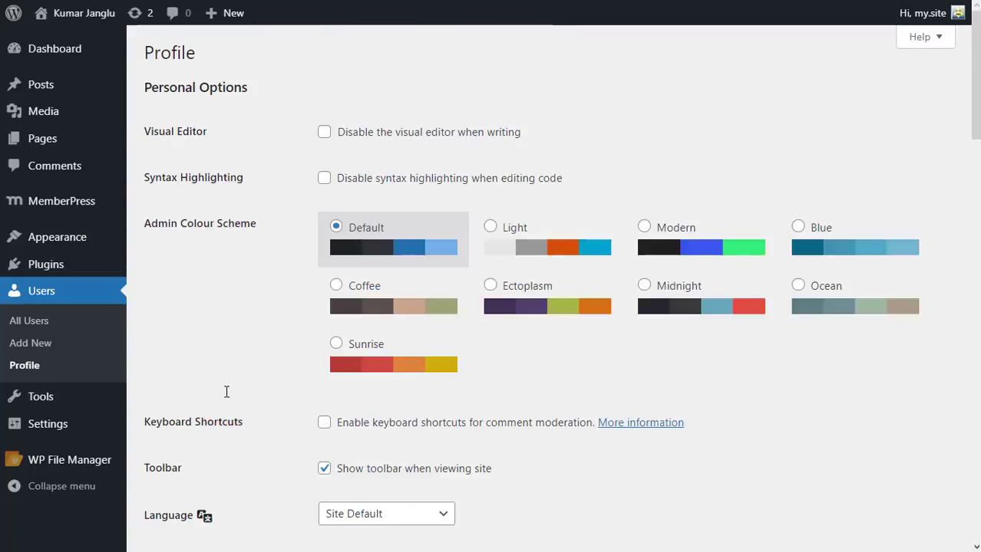
pyautogui.scroll(-14, 267, 455)
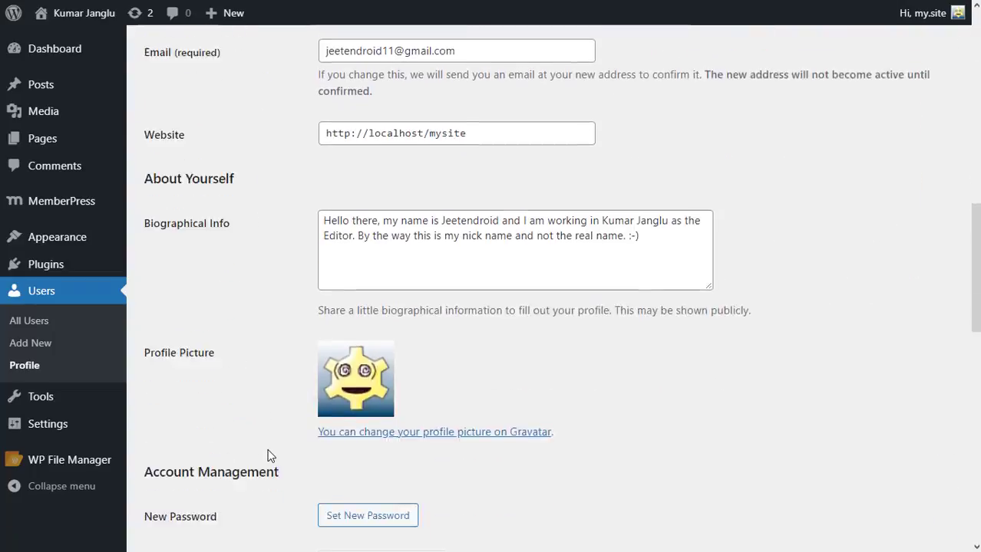
pyautogui.scroll(-5, 268, 456)
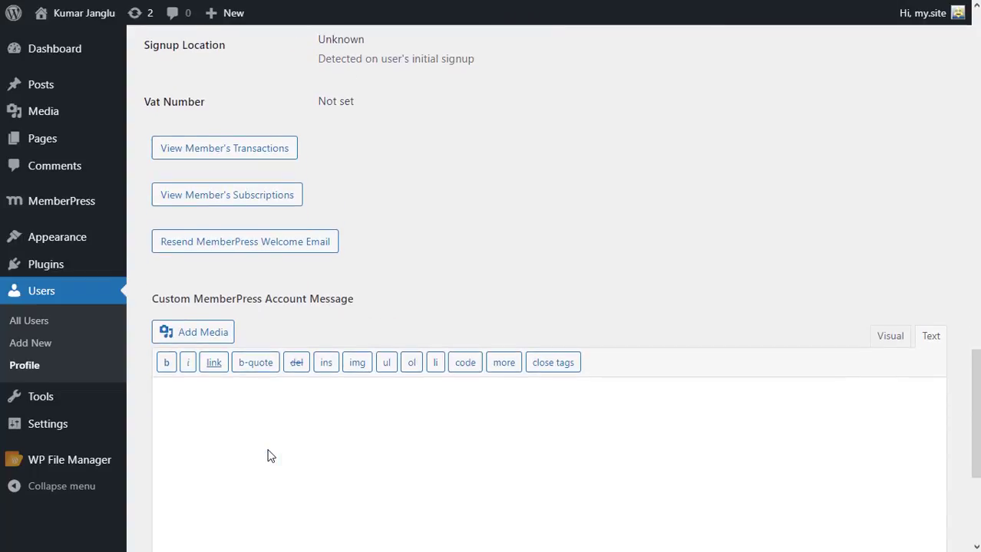
pyautogui.scroll(-3, 268, 456)
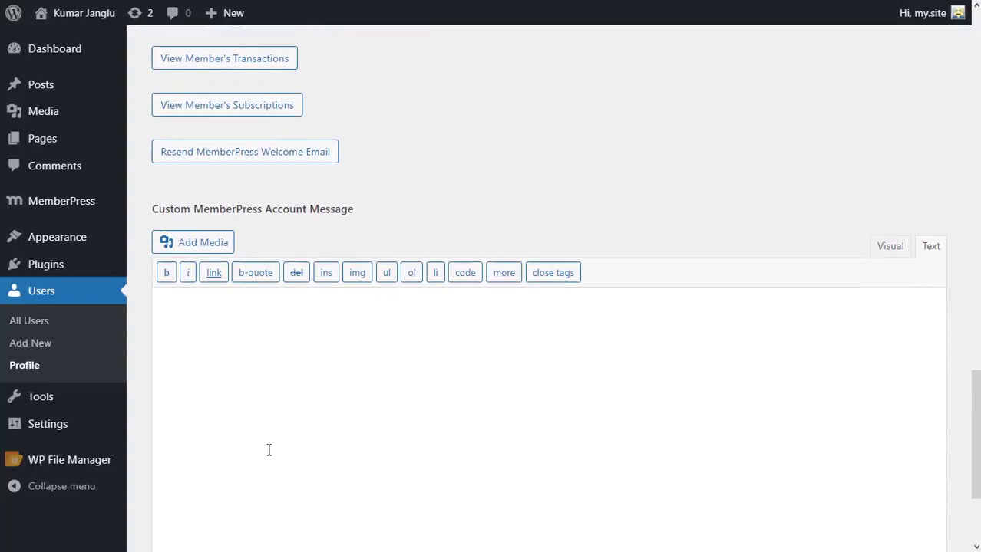
pyautogui.scroll(-1, 268, 450)
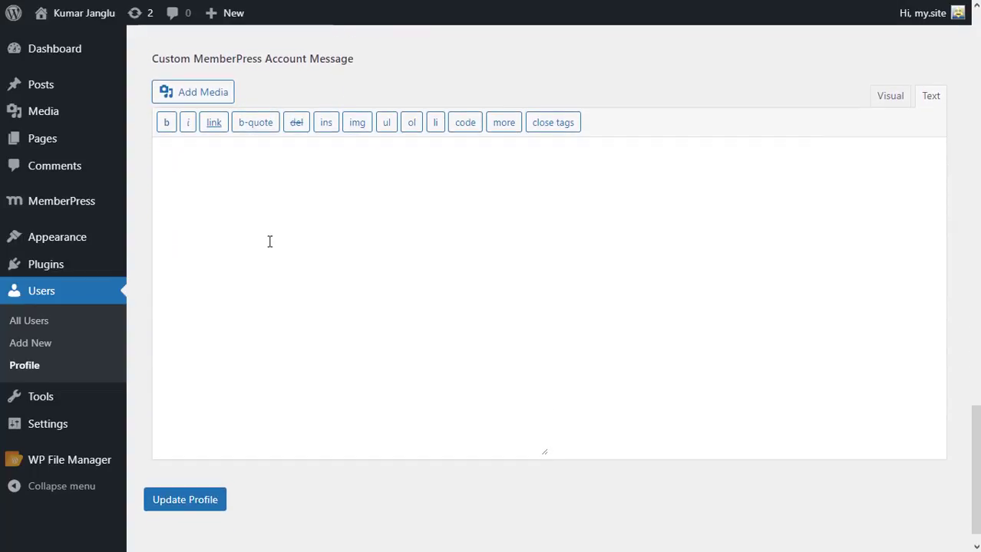
# Step: Start the custom account message with a greeting to the client and the line "This is your custom client management area."
pyautogui.click(263, 177)
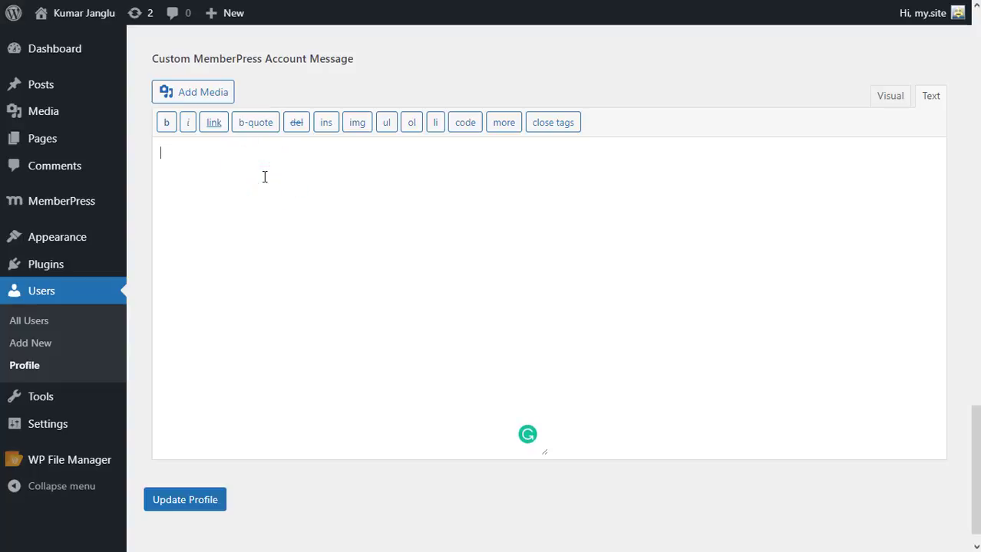
pyautogui.write('Hey Jeetendroid,')
pyautogui.press('Return')
pyautogui.press('Return')
pyautogui.write('This is your custom client management area.')
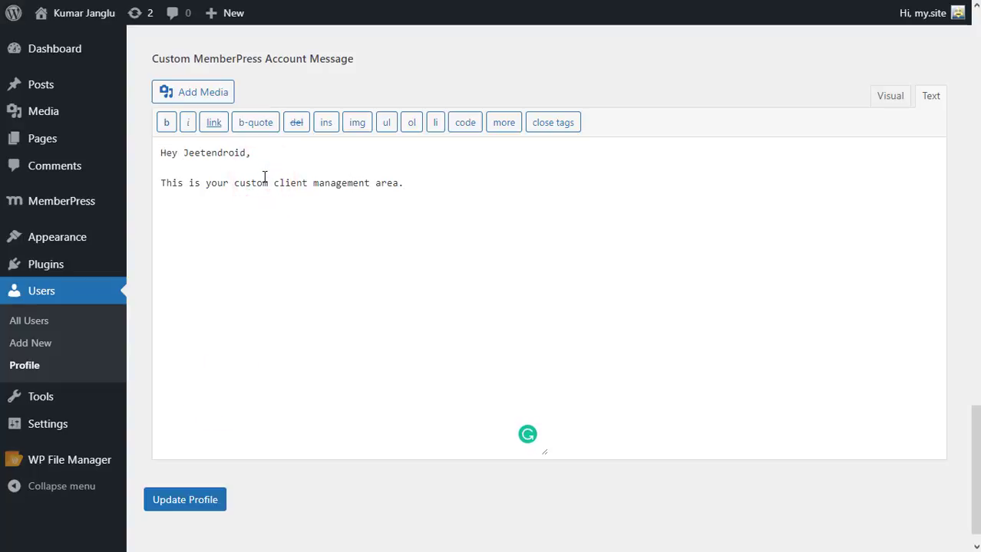
# Step: Complete the message describing account information, documentation and a contact form to the client relationship manager, invite questions, and update the profile
pyautogui.write(' Here you will find information about your account, documentation, and a contact form that sends a direct message to a dedicated client rela')
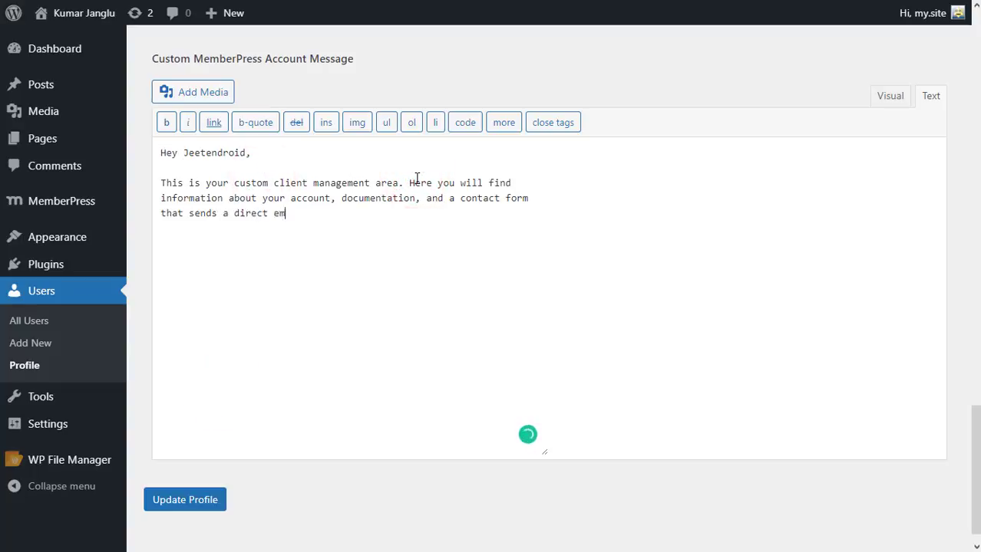
pyautogui.write('tionship manager.')
pyautogui.press('Return')
pyautogui.press('Return')
pyautogui.write('Feel free to look around, and drop us a message if you have any question.')
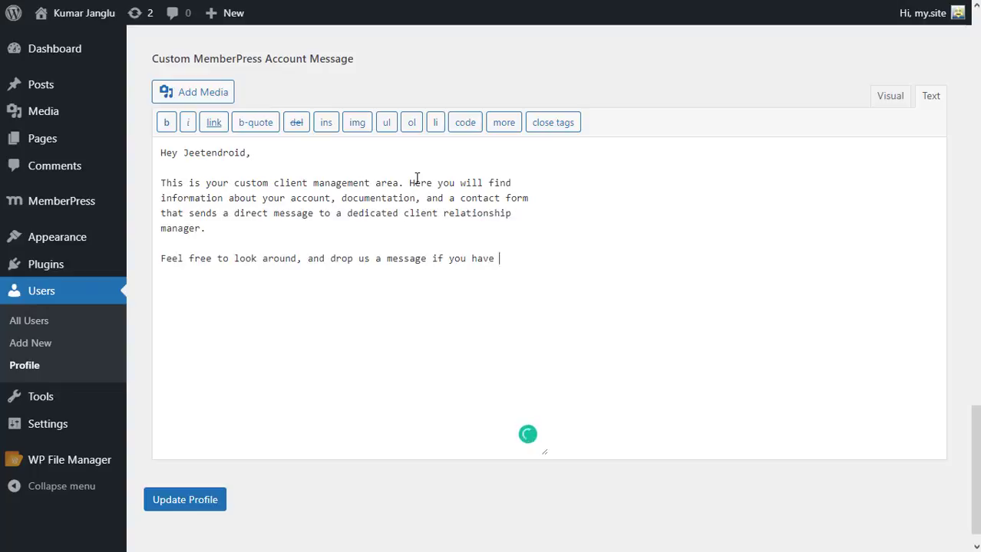
pyautogui.moveTo(192, 275)
pyautogui.click(205, 305)
pyautogui.click(185, 504)
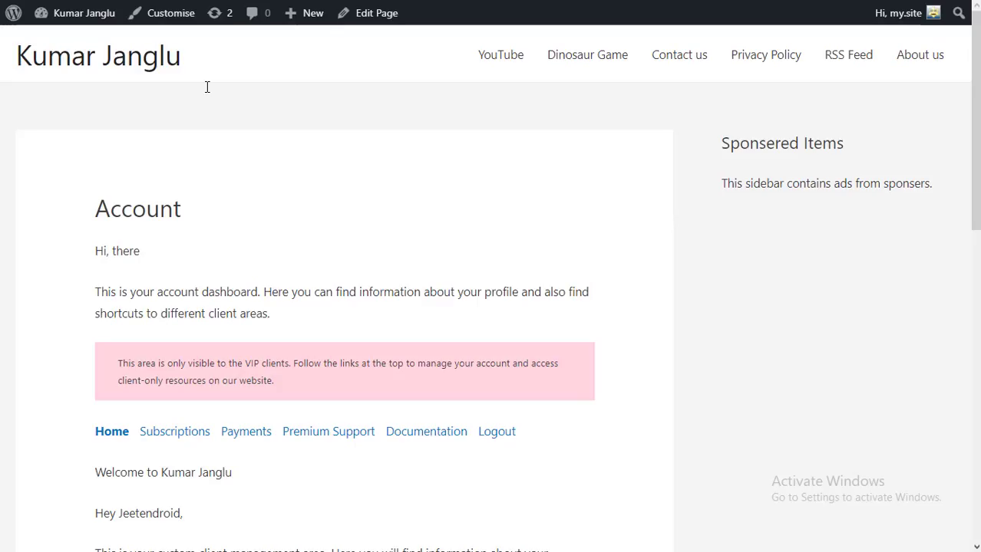
# Step: View the Account page on the site and check the custom client message below the navigation links
pyautogui.scroll(-3, 362, 227)
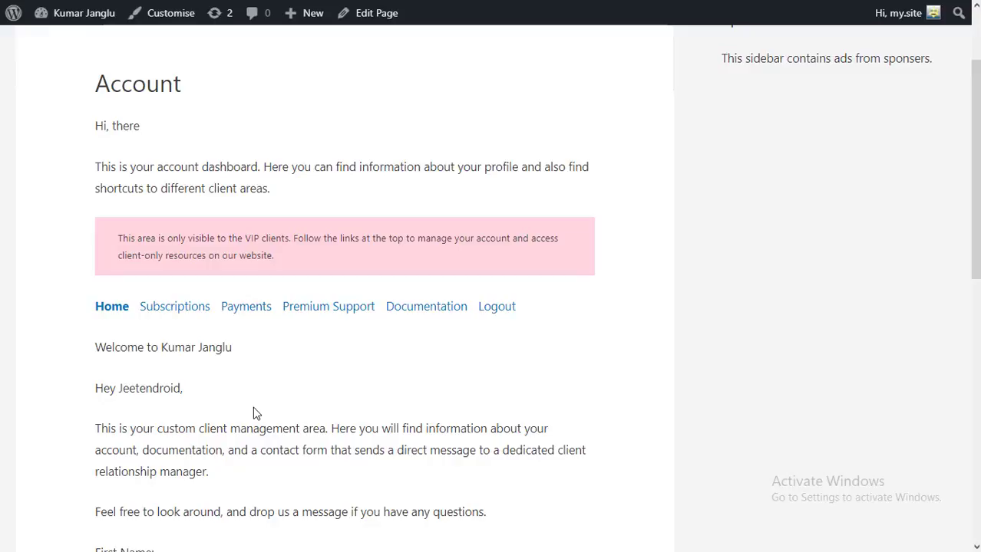
pyautogui.scroll(1, 253, 408)
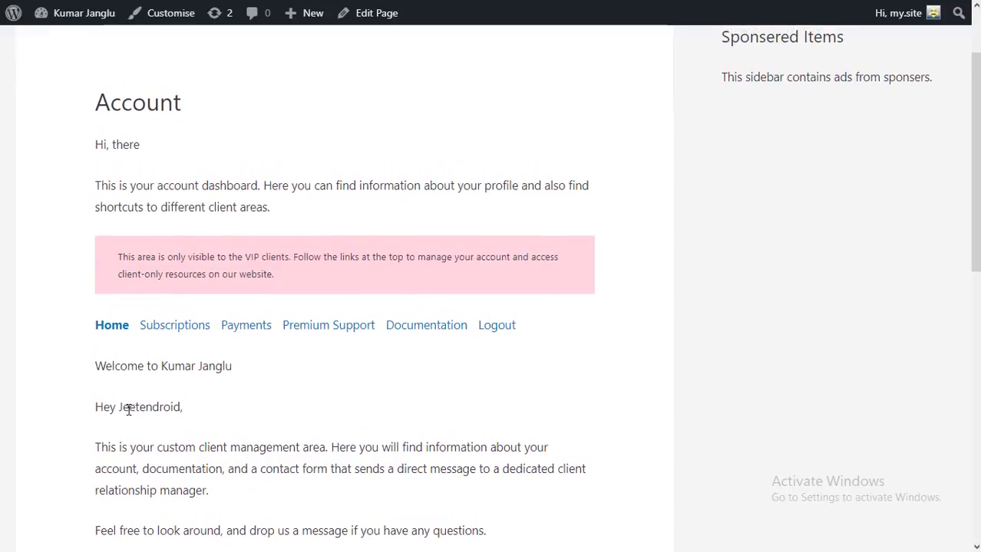
pyautogui.doubleClick(129, 408)
pyautogui.click(131, 407)
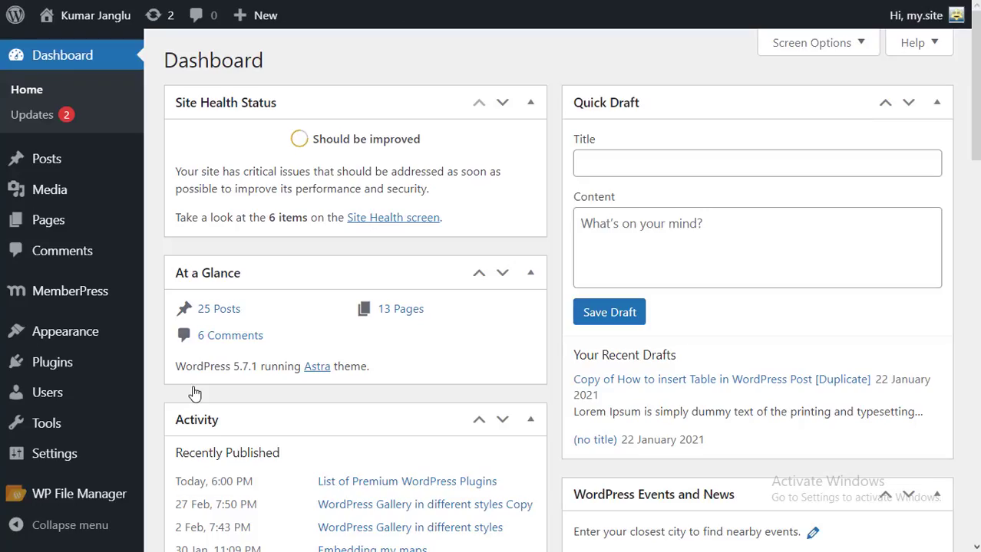
# Step: Open the site's menu management and load the primary menu for editing
pyautogui.scroll(-1, 193, 391)
pyautogui.moveTo(87, 338)
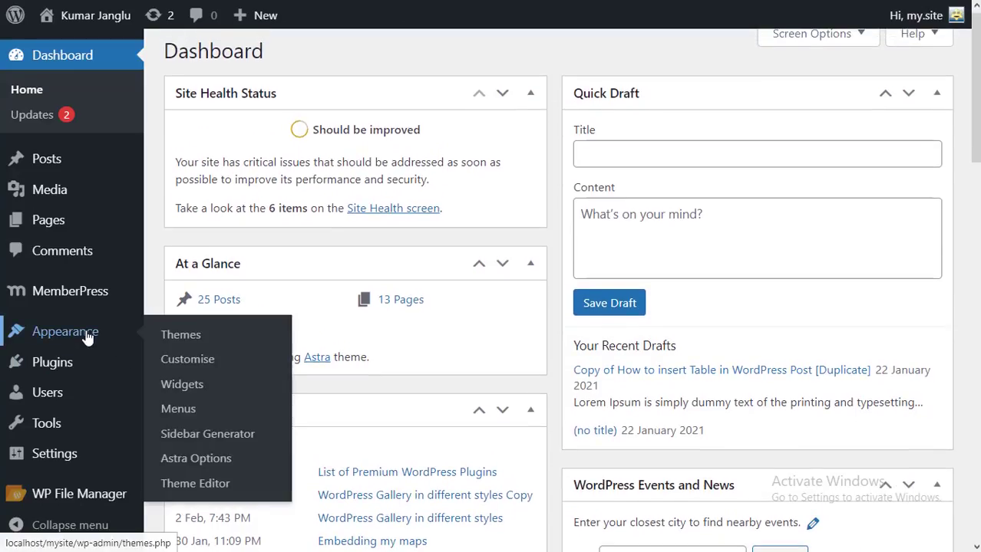
pyautogui.click(177, 411)
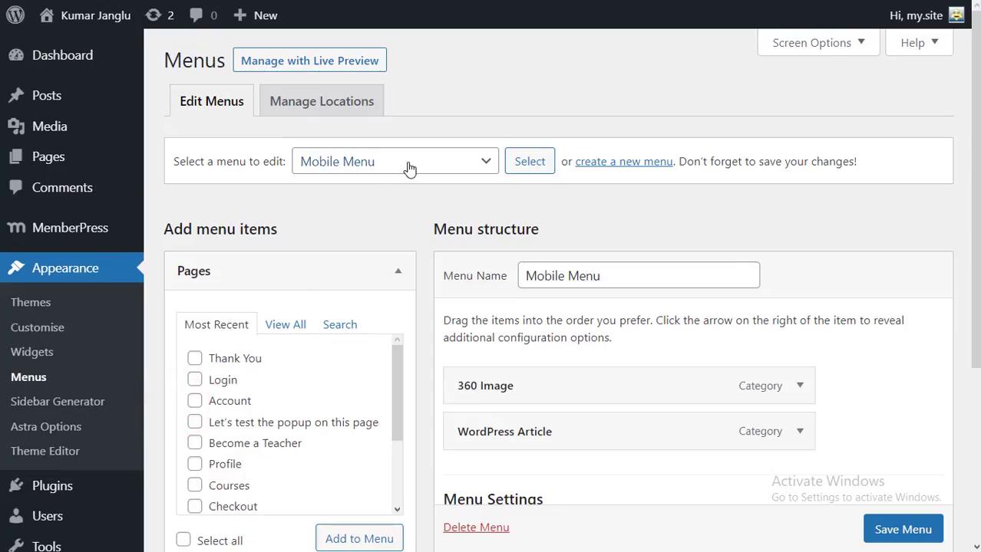
pyautogui.click(408, 163)
pyautogui.click(389, 220)
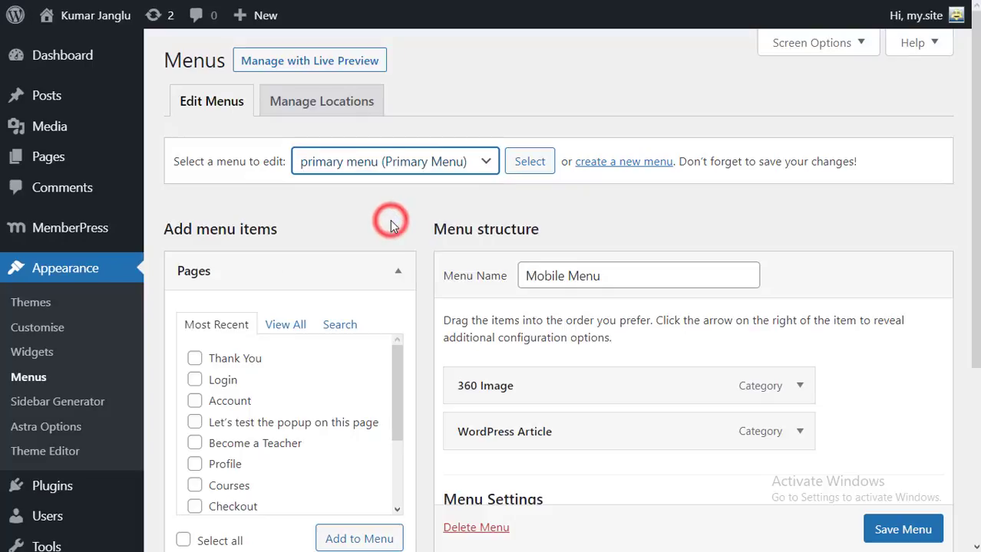
pyautogui.click(451, 164)
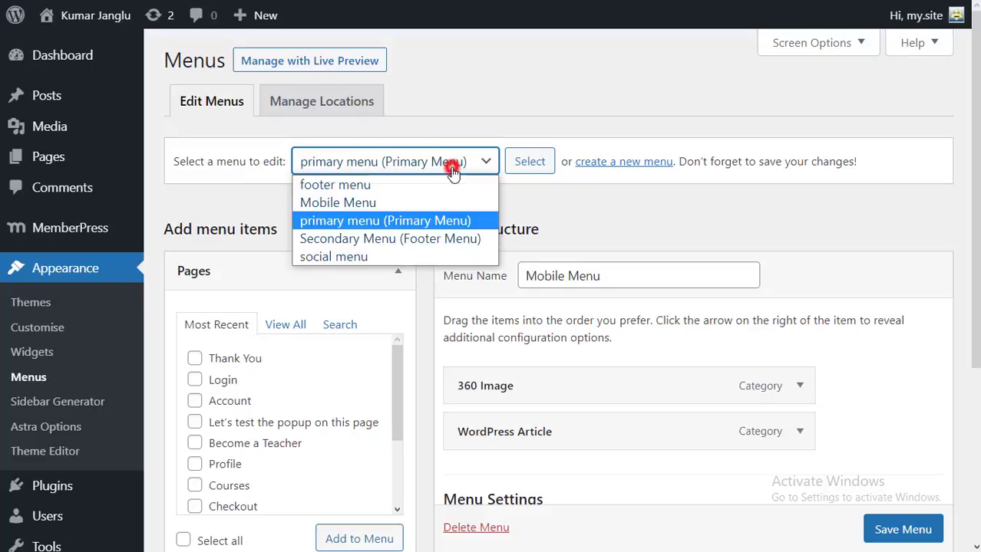
pyautogui.click(447, 219)
pyautogui.click(532, 160)
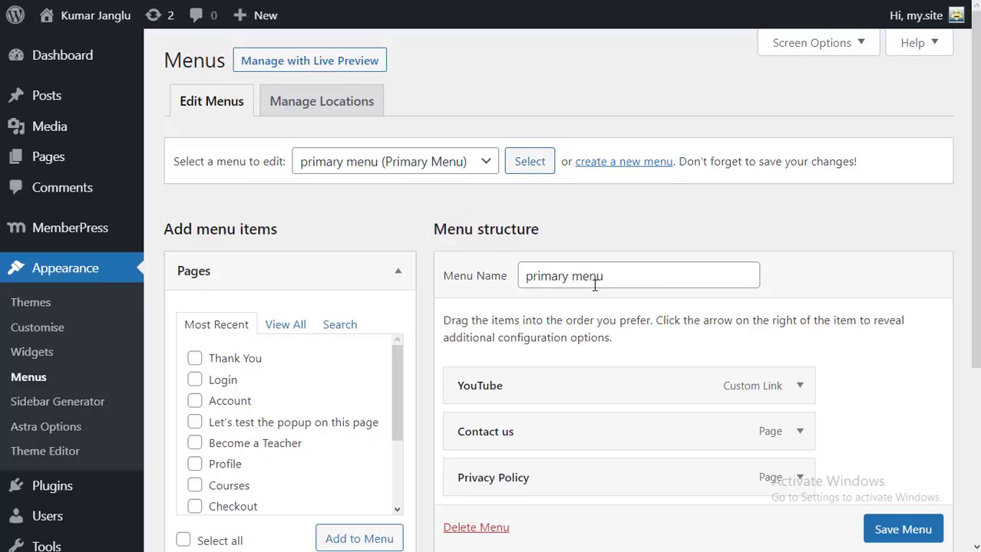
# Step: Add the Account page to the primary menu
pyautogui.scroll(-3, 595, 280)
pyautogui.scroll(-1, 592, 284)
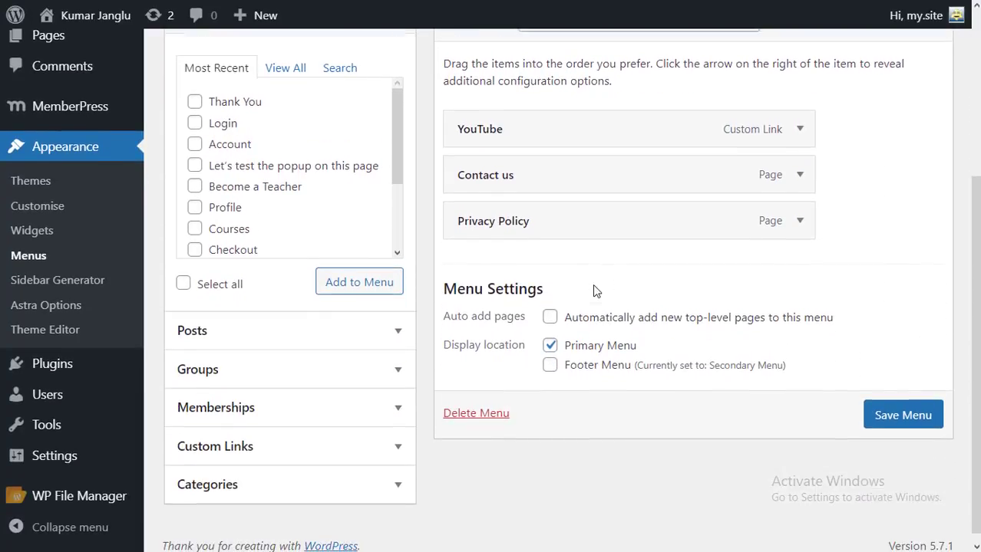
pyautogui.click(392, 395)
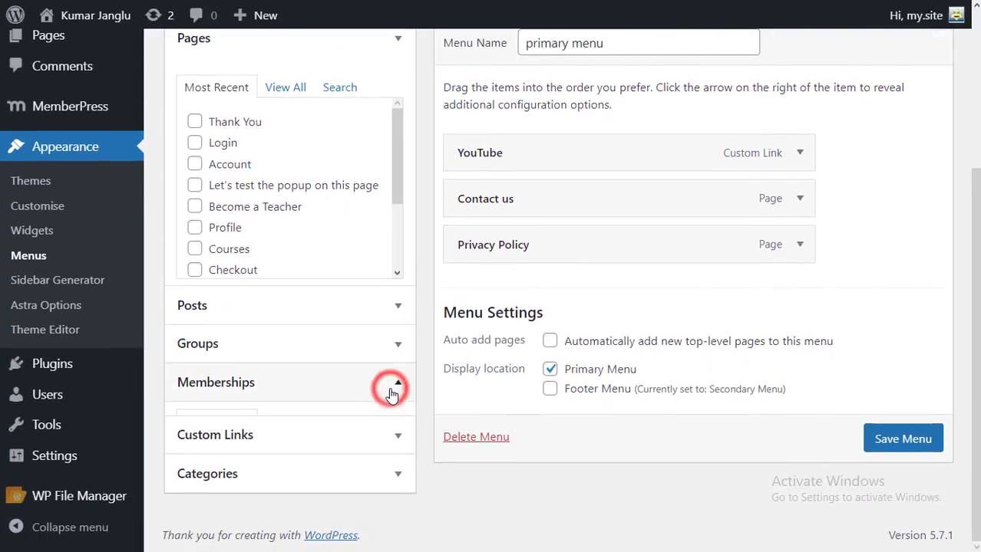
pyautogui.scroll(1, 366, 231)
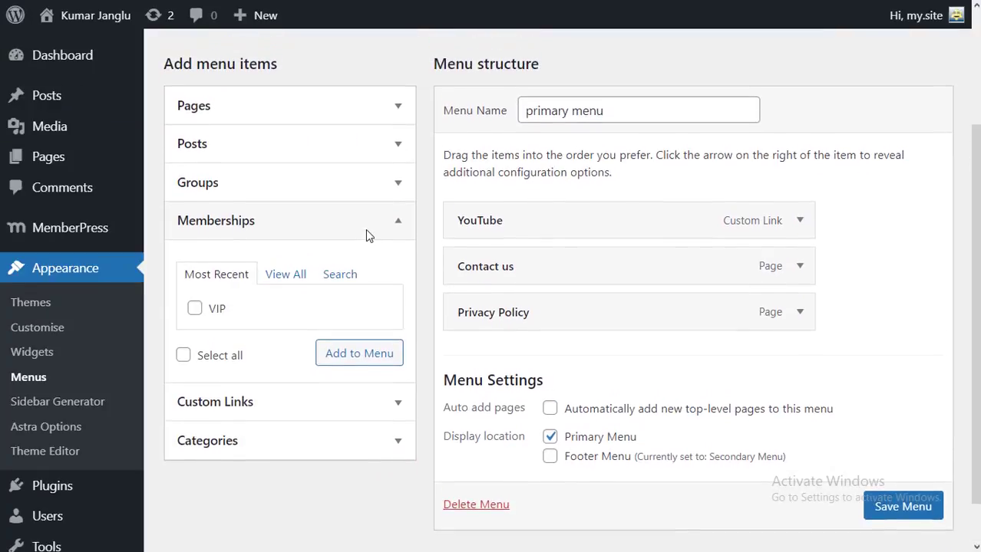
pyautogui.click(393, 149)
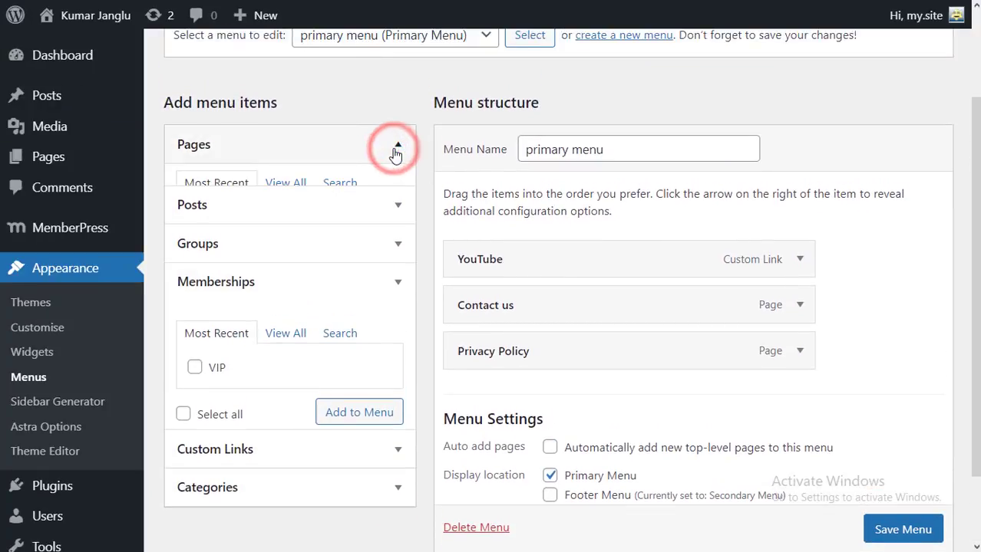
pyautogui.scroll(-1, 336, 299)
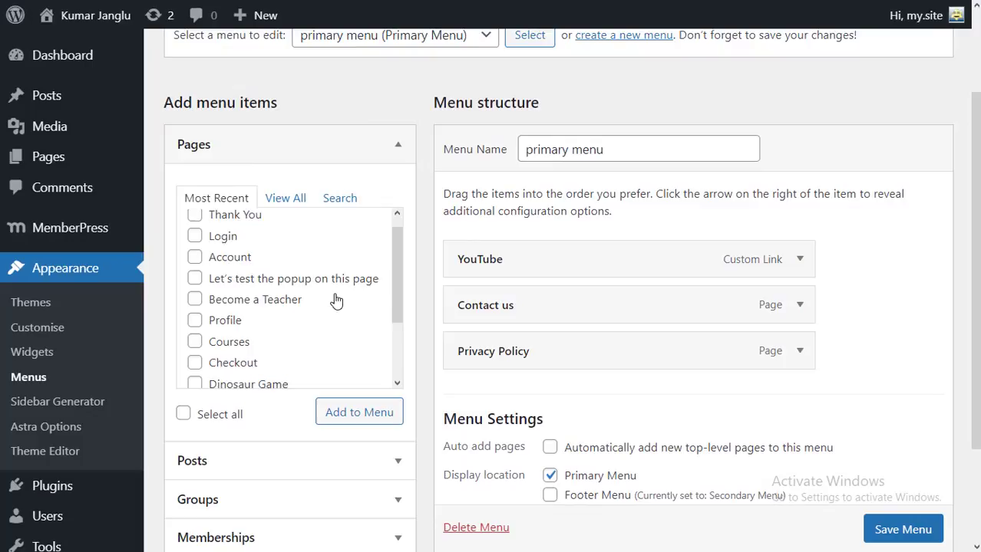
pyautogui.click(196, 255)
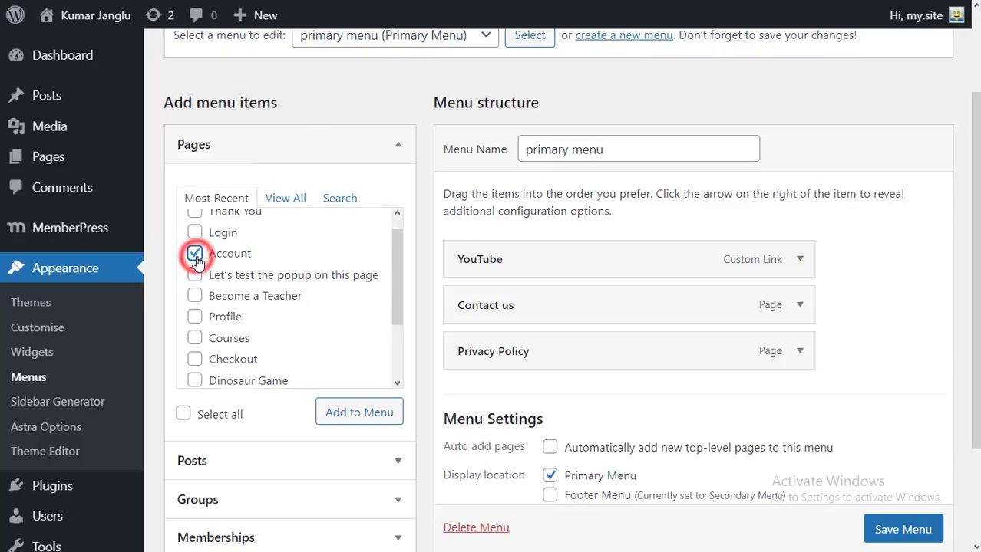
pyautogui.click(355, 412)
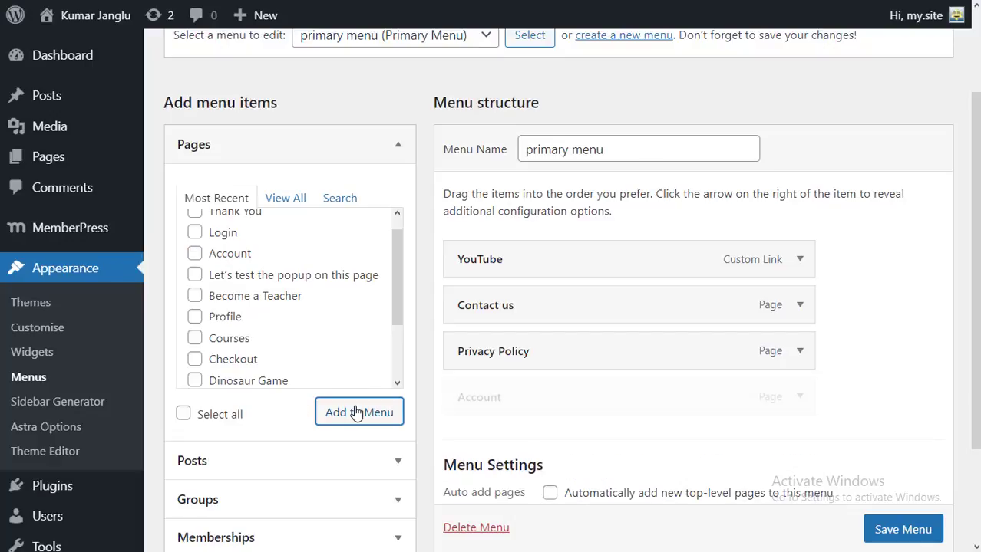
# Step: Check the Account menu item's settings, leave them as they are, and save the primary menu
pyautogui.scroll(-1, 518, 394)
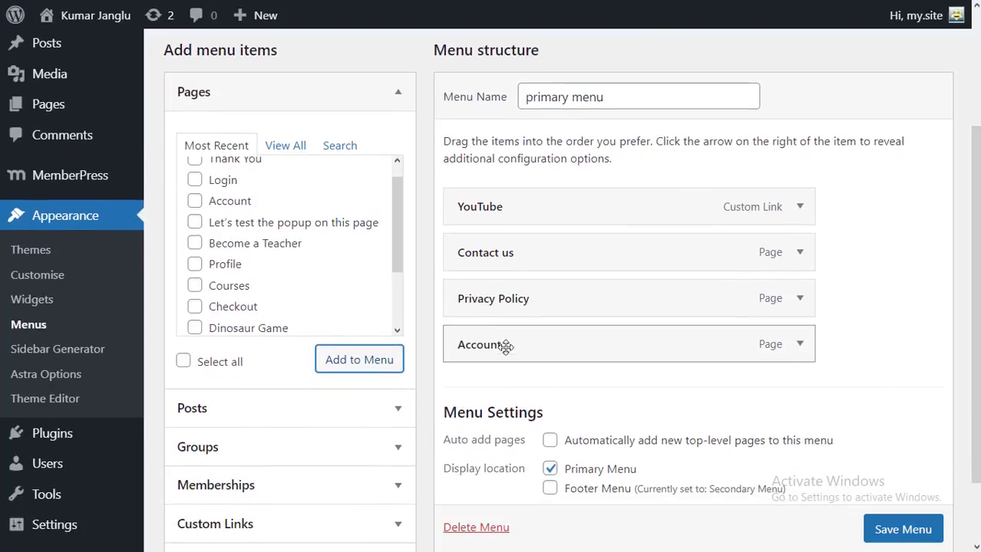
pyautogui.click(797, 347)
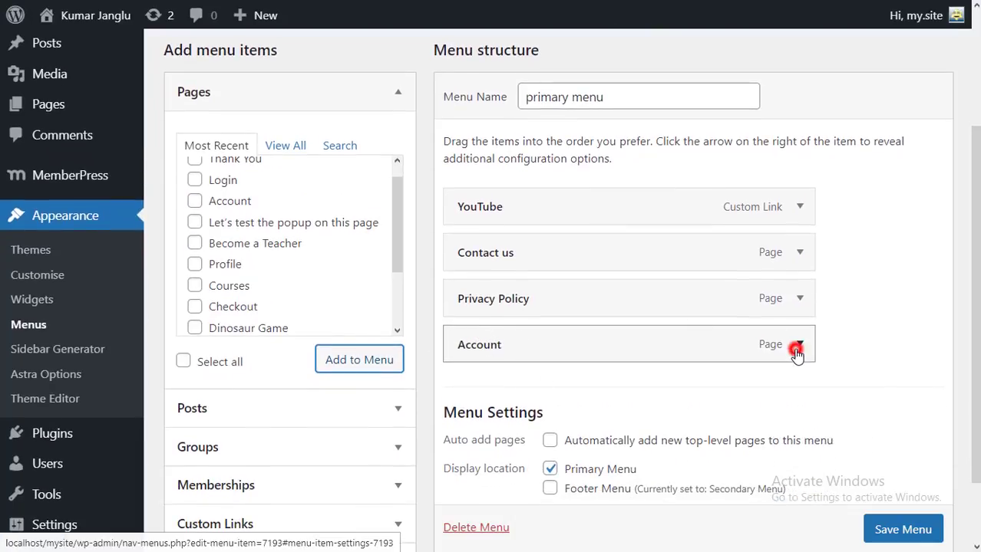
pyautogui.scroll(-1, 833, 345)
pyautogui.scroll(-2, 836, 348)
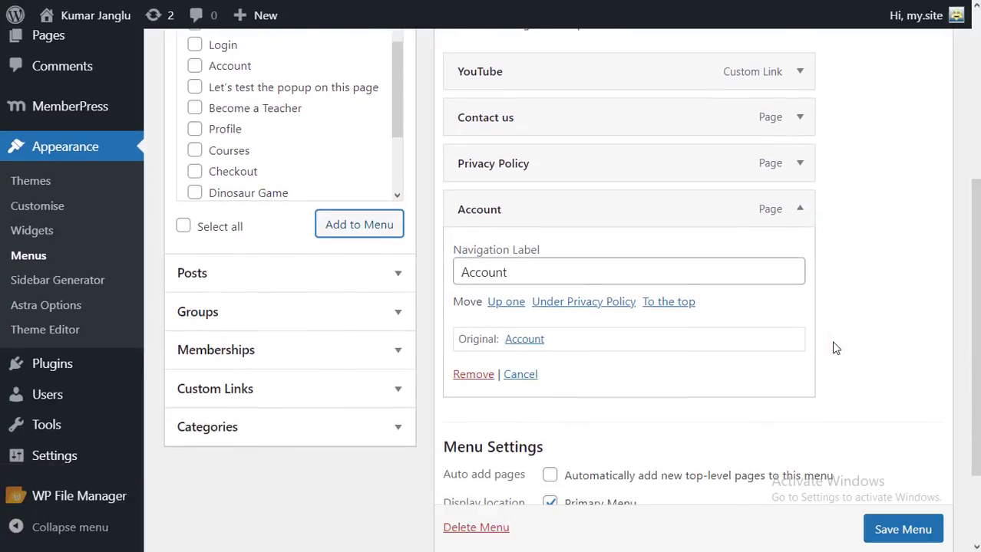
pyautogui.click(799, 209)
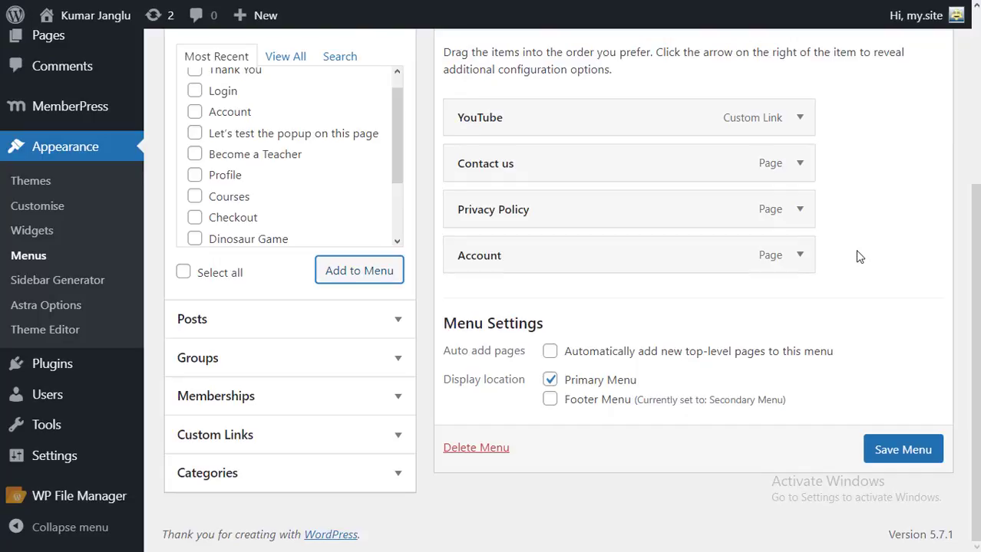
pyautogui.click(899, 451)
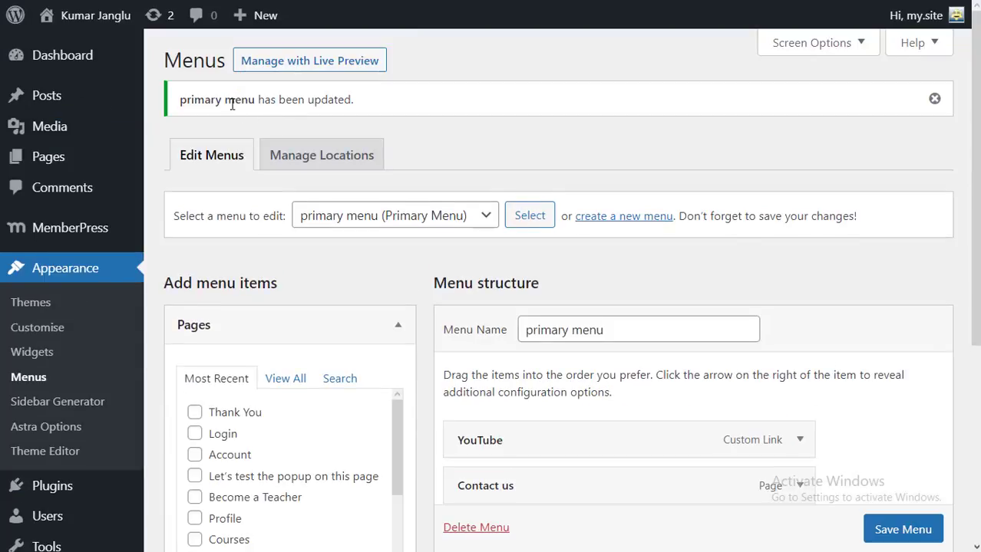
# Step: Visit the site and open the Account page from its header navigation to check the client area
pyautogui.moveTo(55, 24)
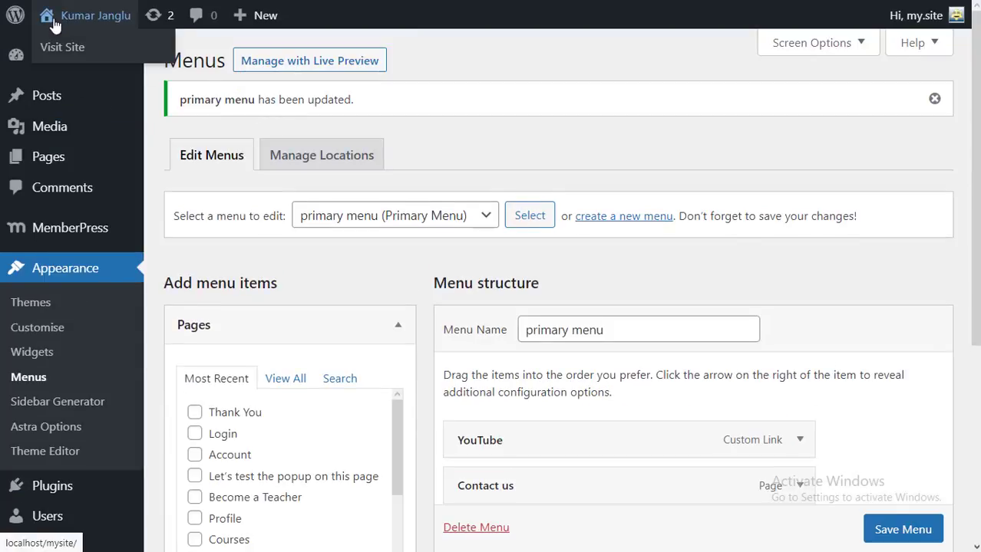
pyautogui.click(65, 50)
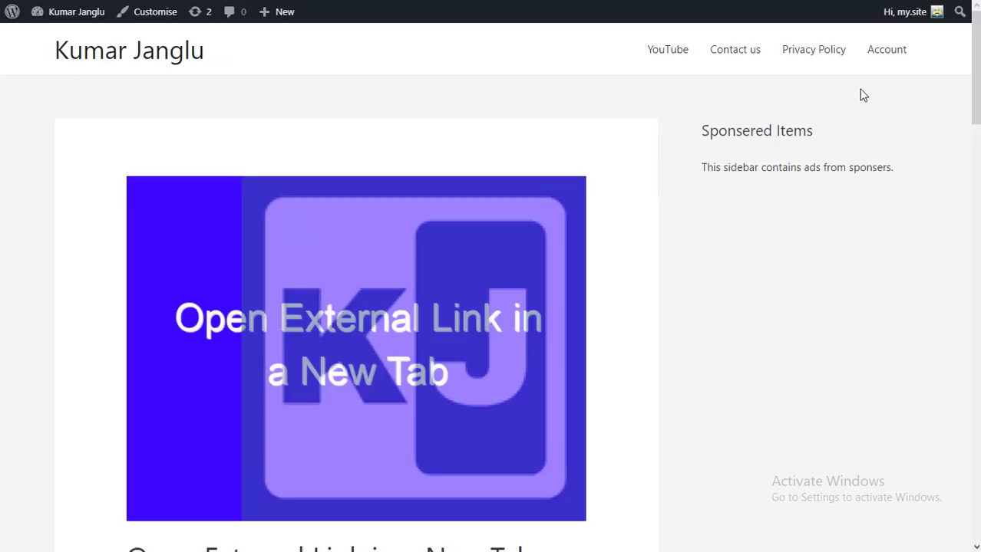
pyautogui.click(890, 52)
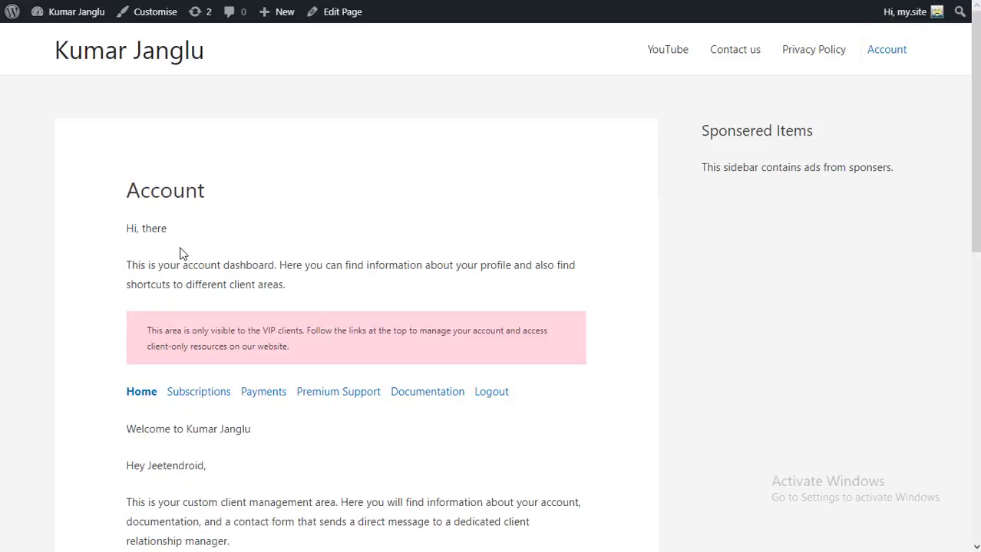
pyautogui.scroll(-1, 183, 253)
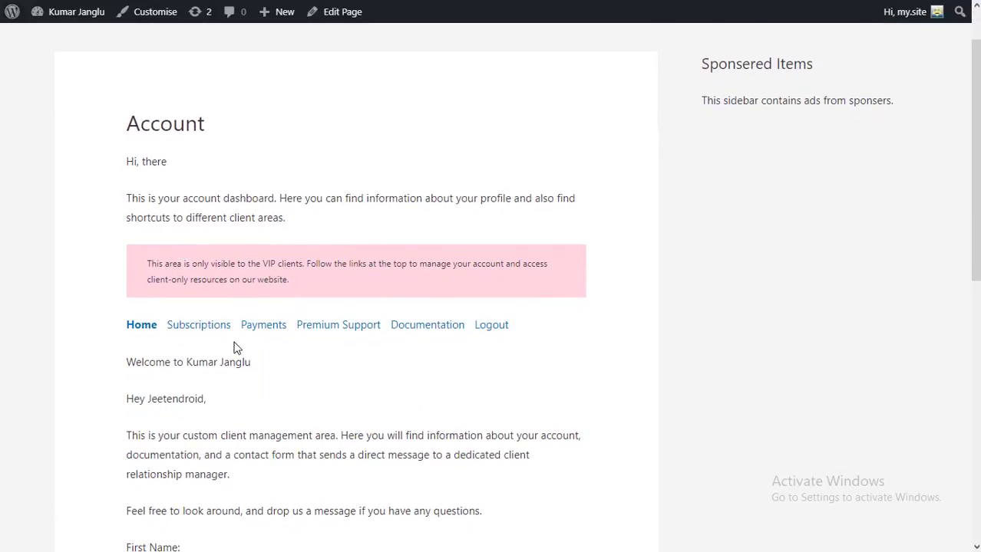
pyautogui.scroll(1, 232, 279)
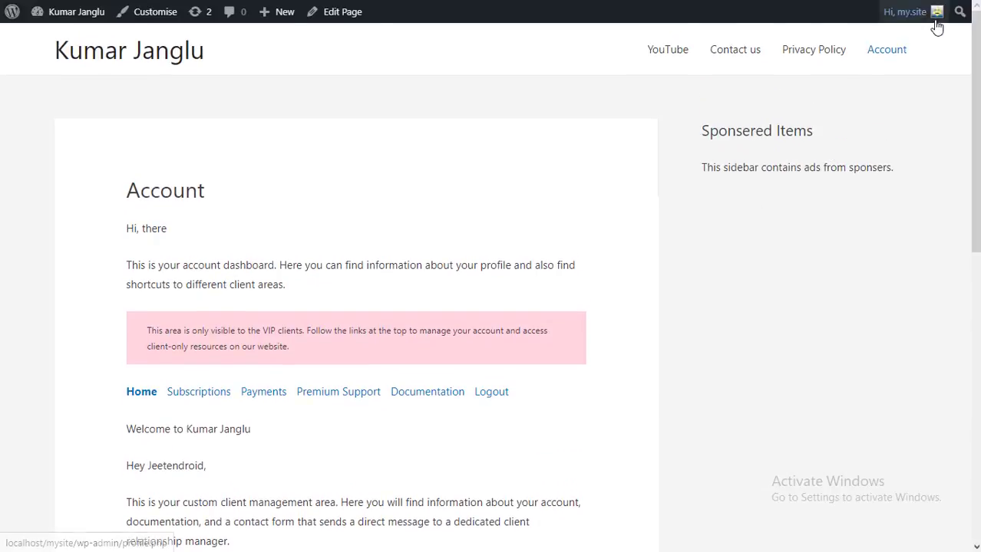
# Step: Log out of the site and try to open the Account page from the header navigation as a visitor
pyautogui.moveTo(935, 27)
pyautogui.click(859, 84)
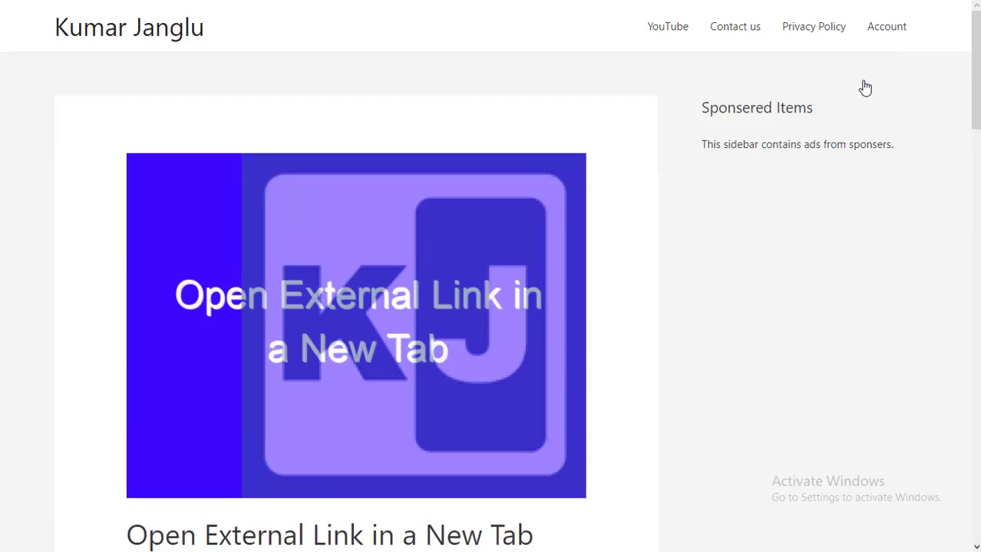
pyautogui.click(888, 29)
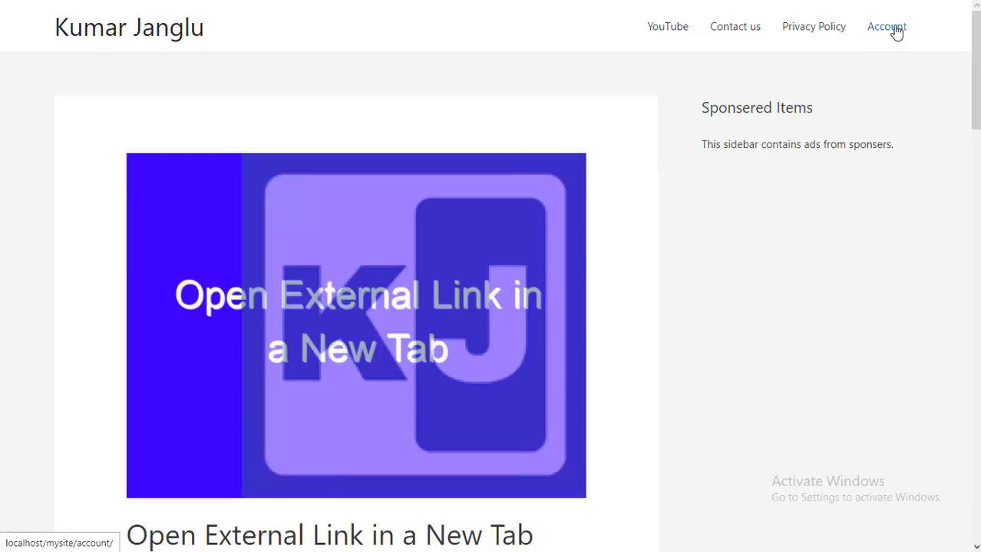
pyautogui.click(895, 31)
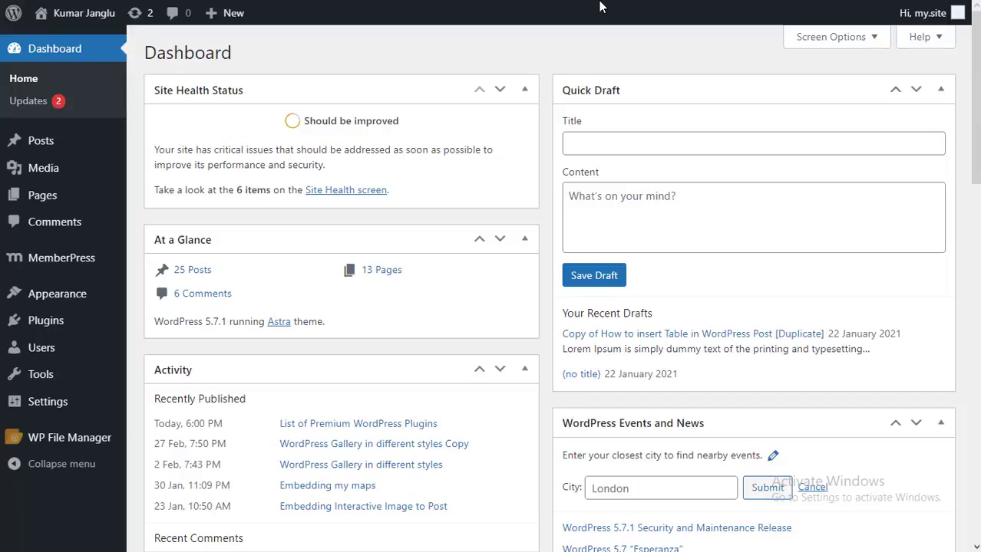
# Step: In the MemberPress page settings, turn off redirecting unauthorized visitors to a specific URL, save the options and dismiss the notice
pyautogui.moveTo(96, 257)
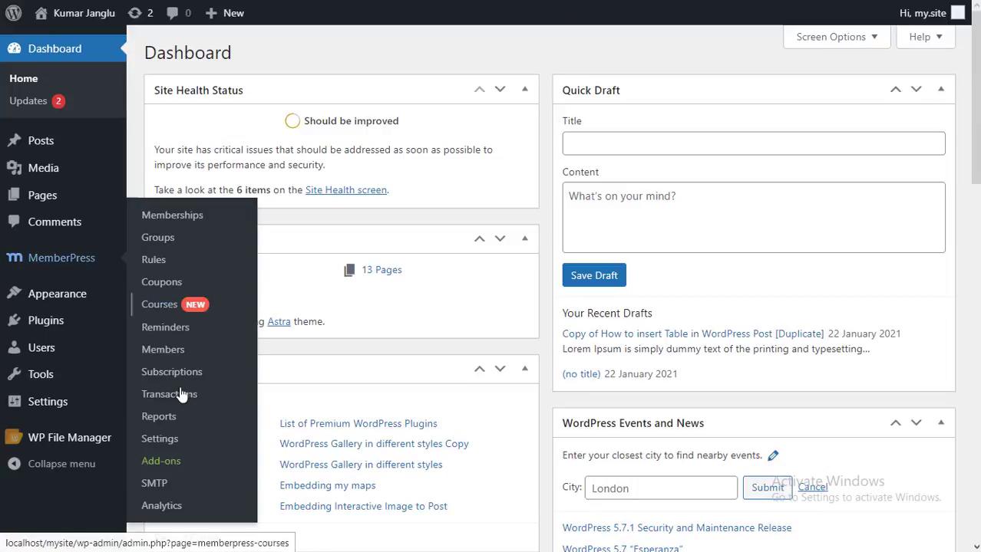
pyautogui.click(176, 436)
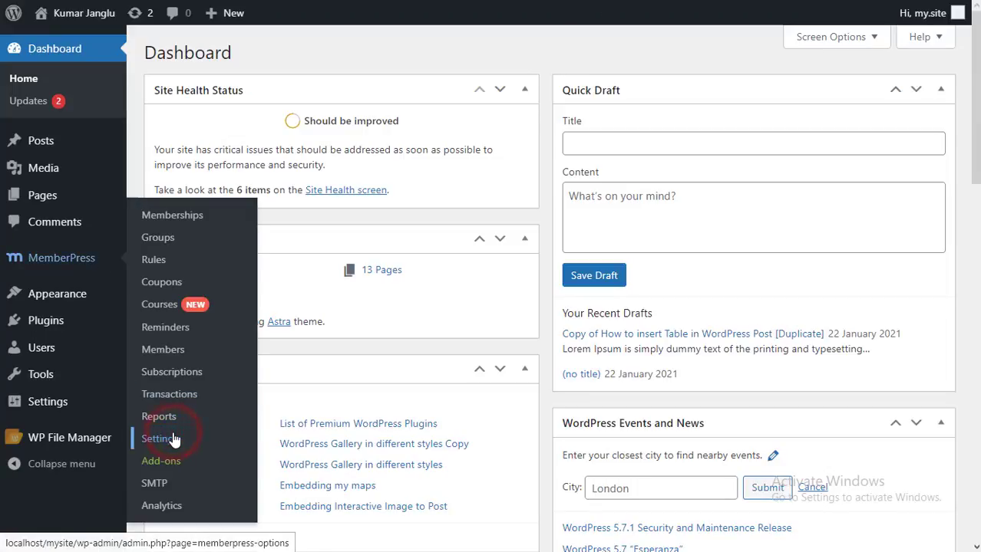
pyautogui.scroll(-3, 277, 415)
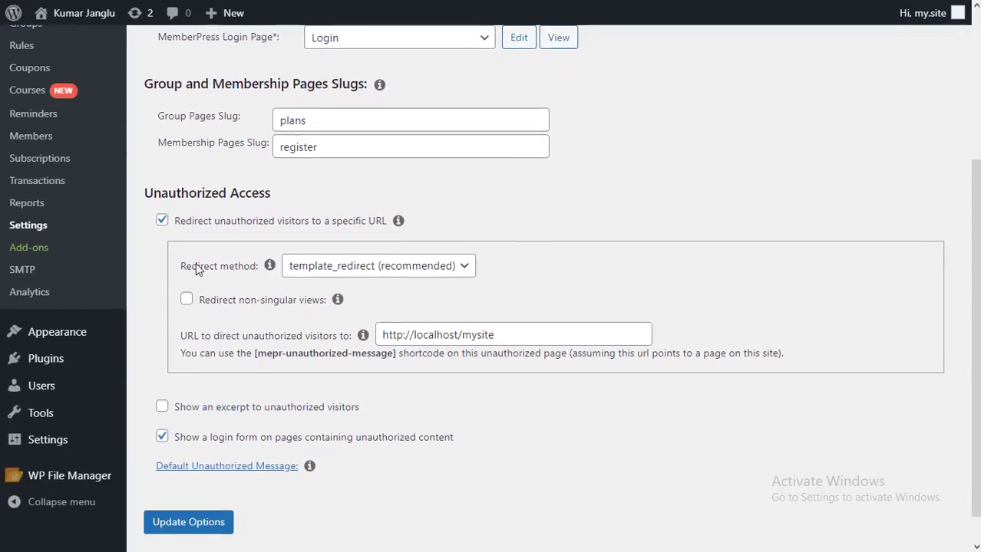
pyautogui.click(162, 222)
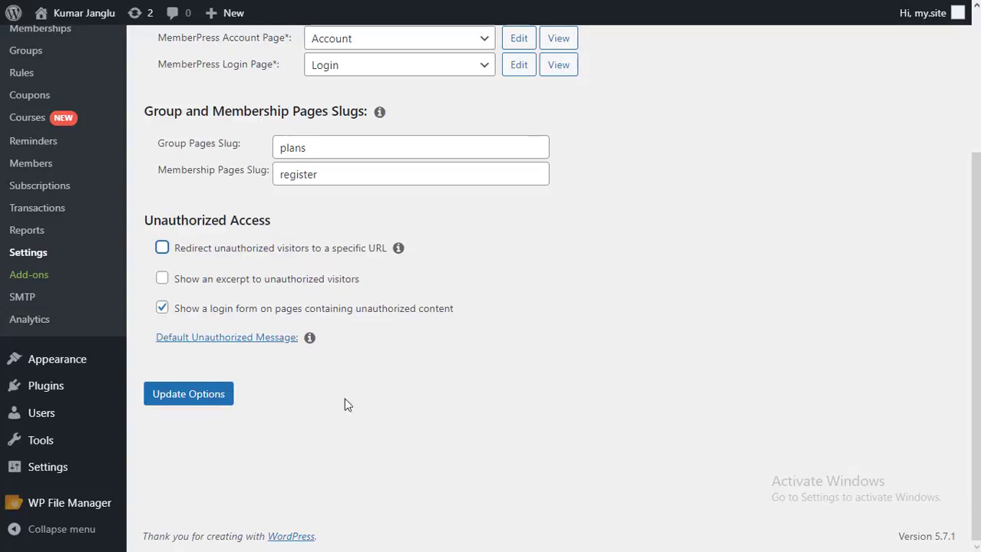
pyautogui.click(217, 399)
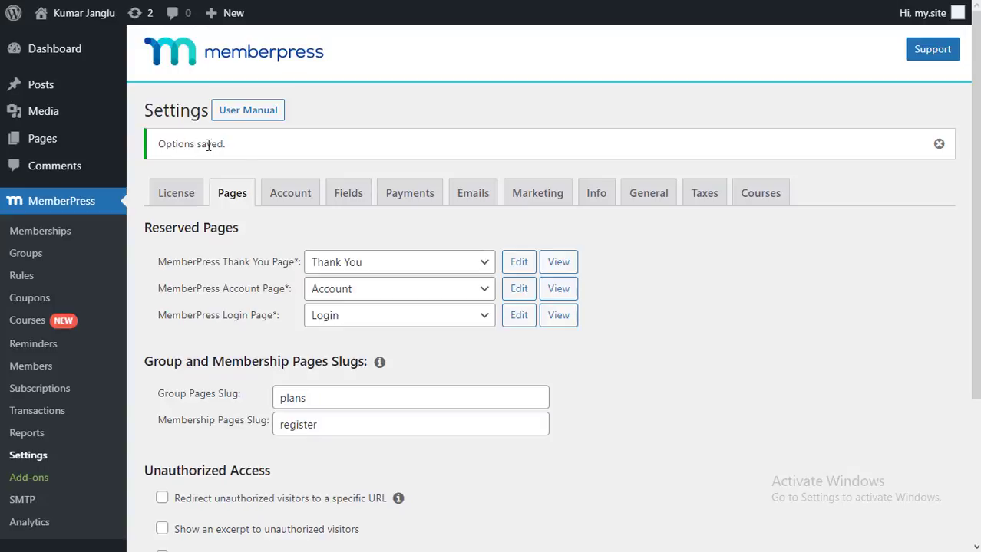
pyautogui.click(939, 145)
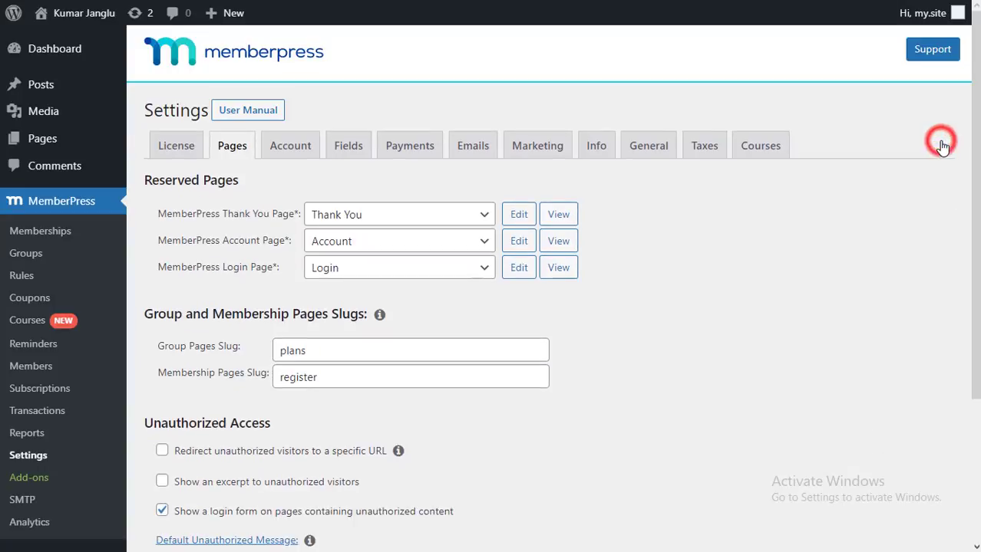
# Step: Visit the site as a logged-out visitor, open the Account page and check the message for unauthorized visitors
pyautogui.moveTo(91, 21)
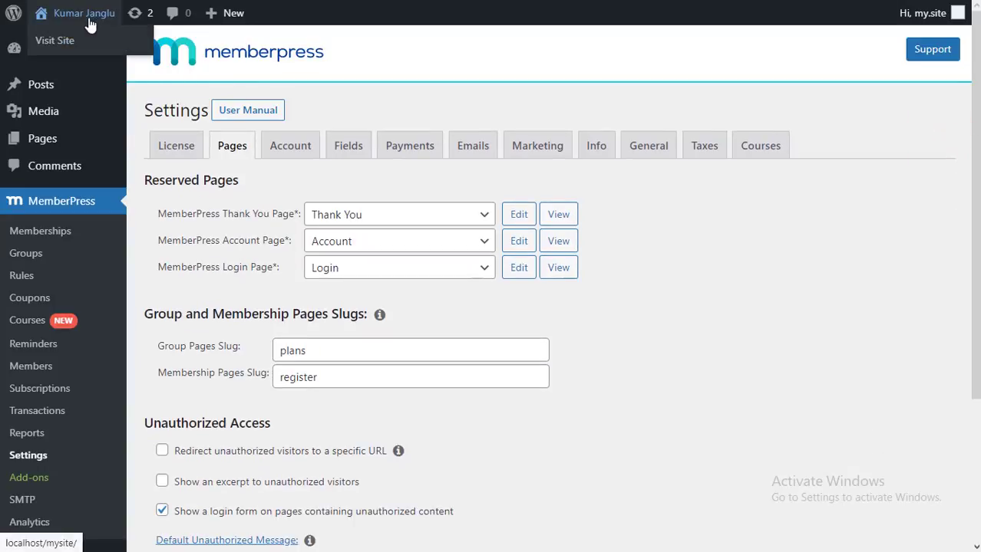
pyautogui.click(66, 40)
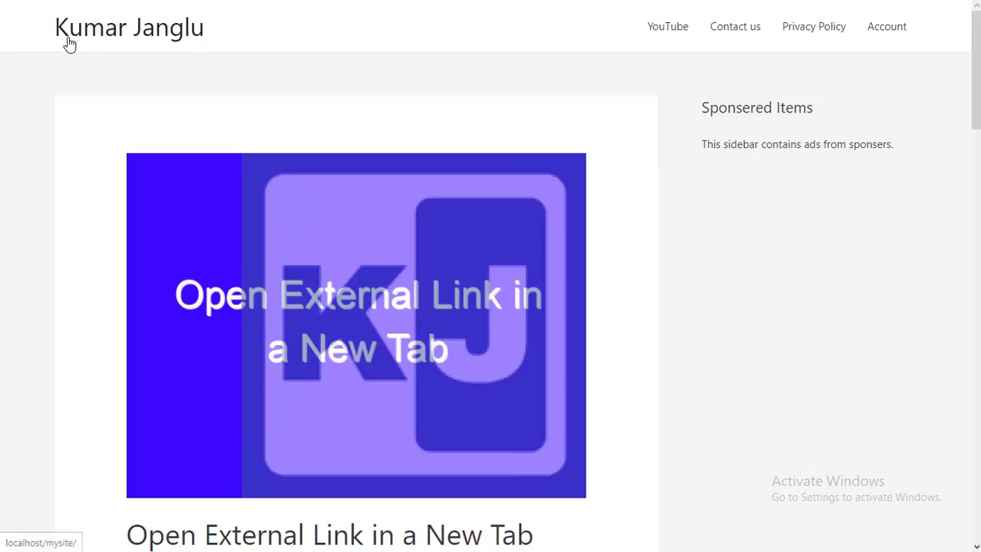
pyautogui.scroll(-7, 201, 283)
pyautogui.scroll(-5, 200, 282)
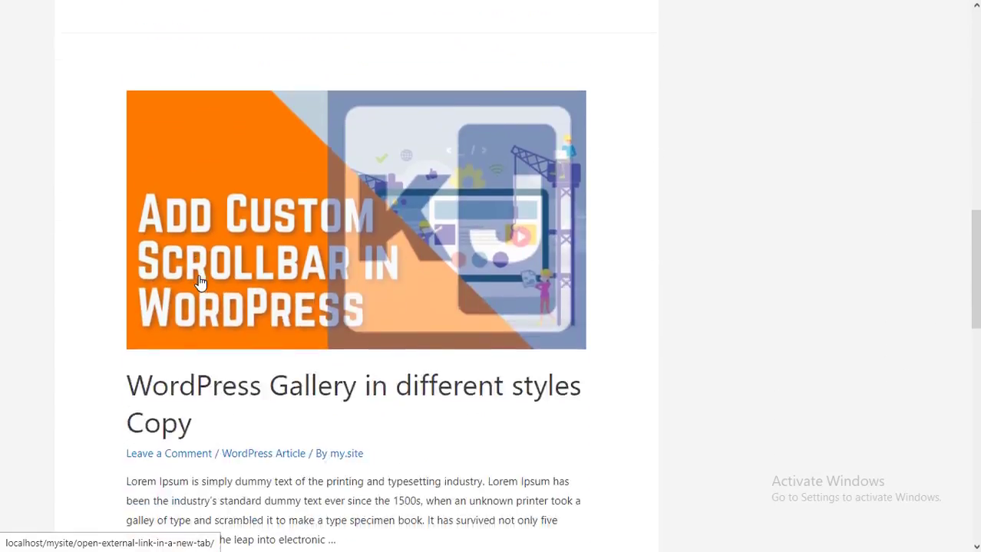
pyautogui.scroll(12, 198, 282)
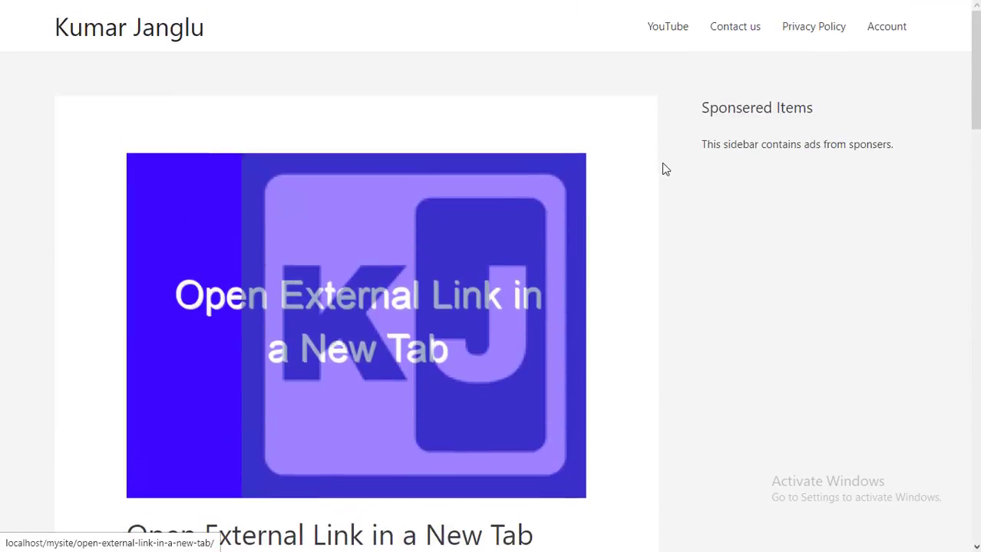
pyautogui.click(883, 31)
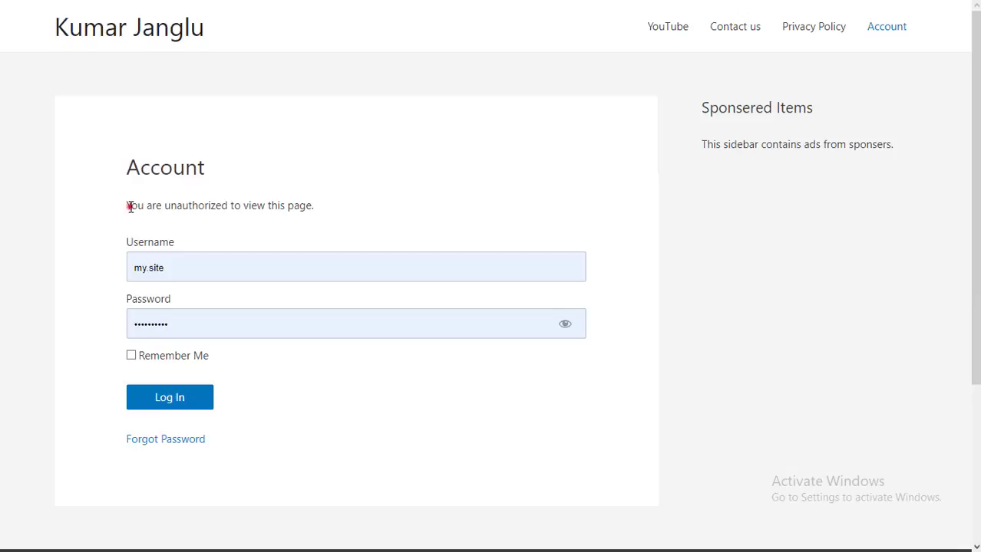
pyautogui.moveTo(128, 205); pyautogui.dragTo(218, 206)
pyautogui.click(215, 205)
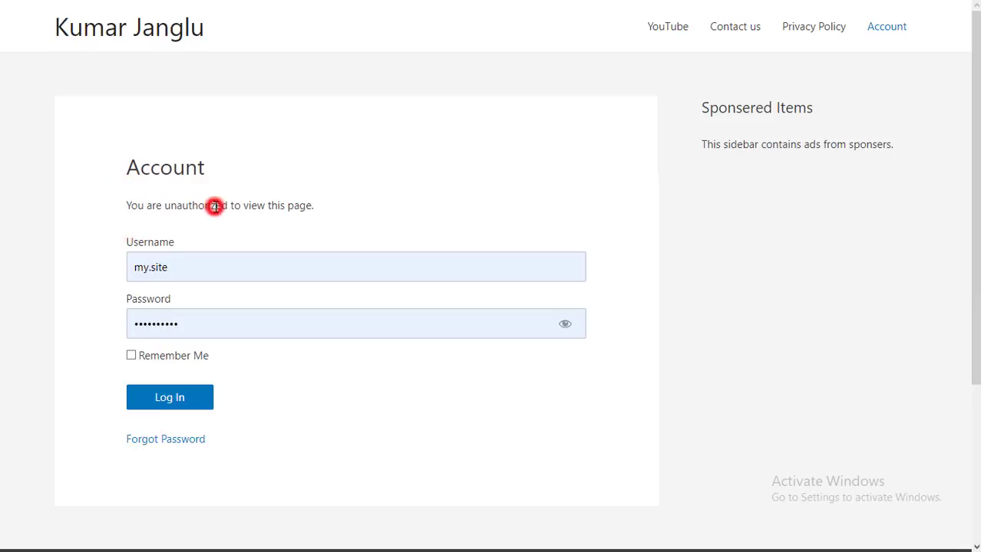
# Step: Fill in the saved username and password in the Account page's login form, enable Remember Me and log in
pyautogui.click(221, 270)
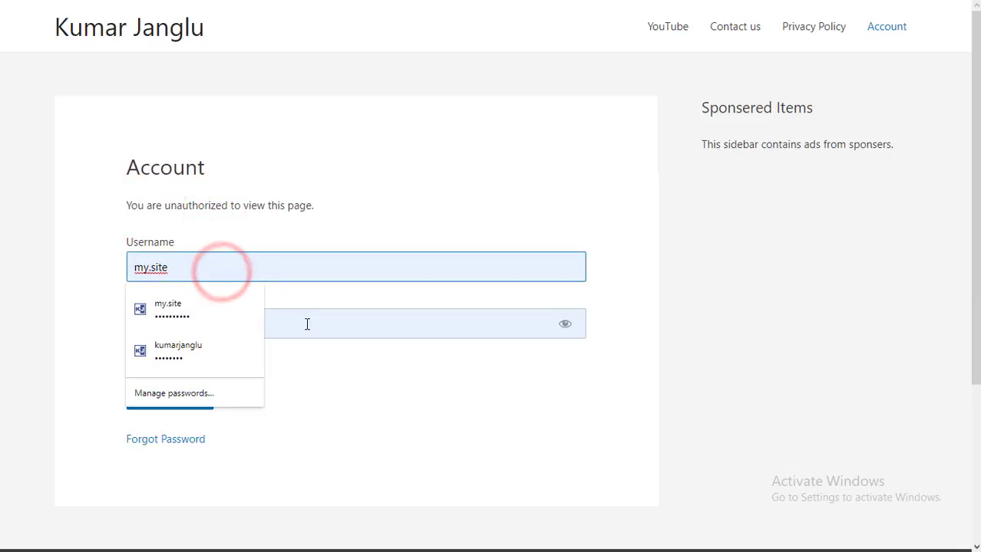
pyautogui.click(218, 308)
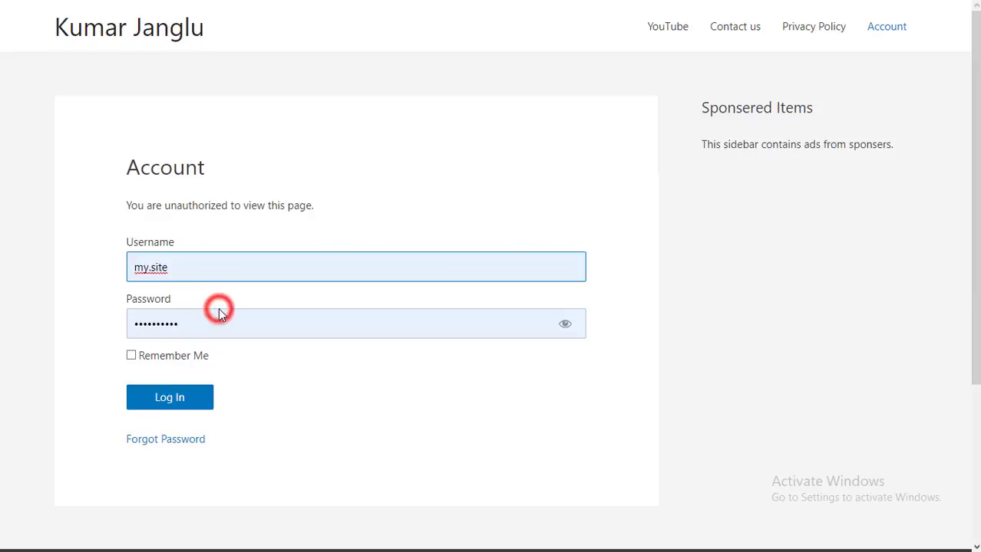
pyautogui.click(132, 357)
pyautogui.click(184, 411)
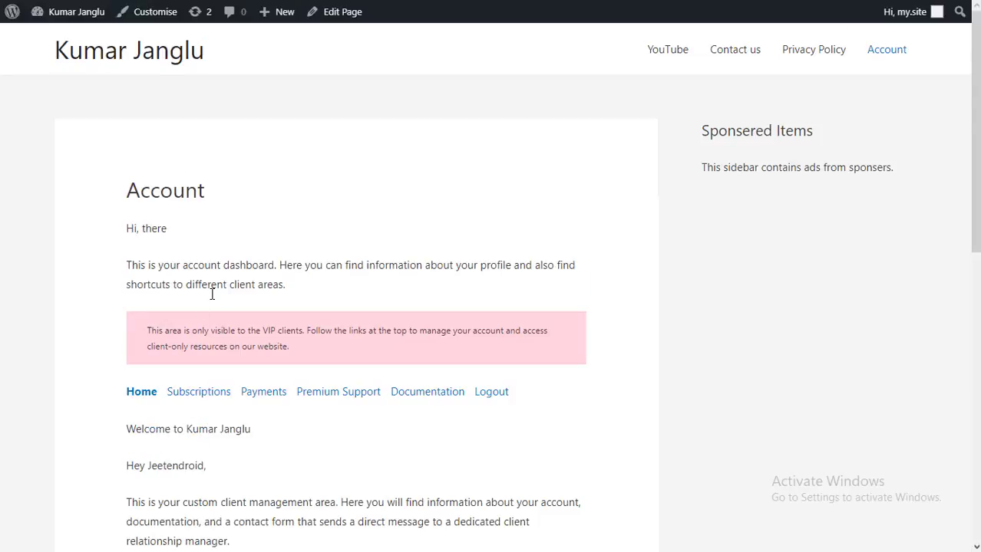
# Step: Look over the Account page's client area content and return to the WordPress admin dashboard
pyautogui.scroll(-2, 211, 294)
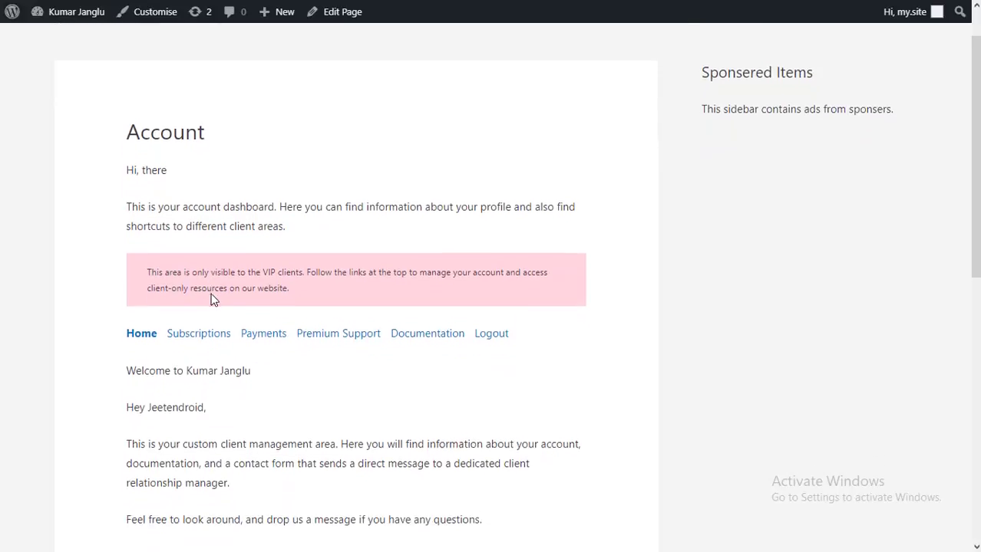
pyautogui.scroll(-1, 213, 300)
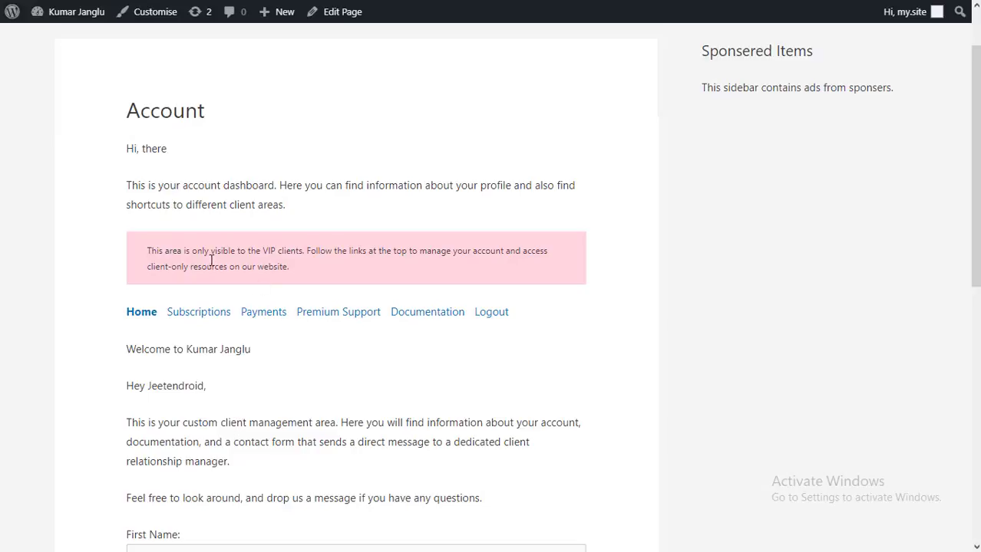
pyautogui.scroll(2, 345, 263)
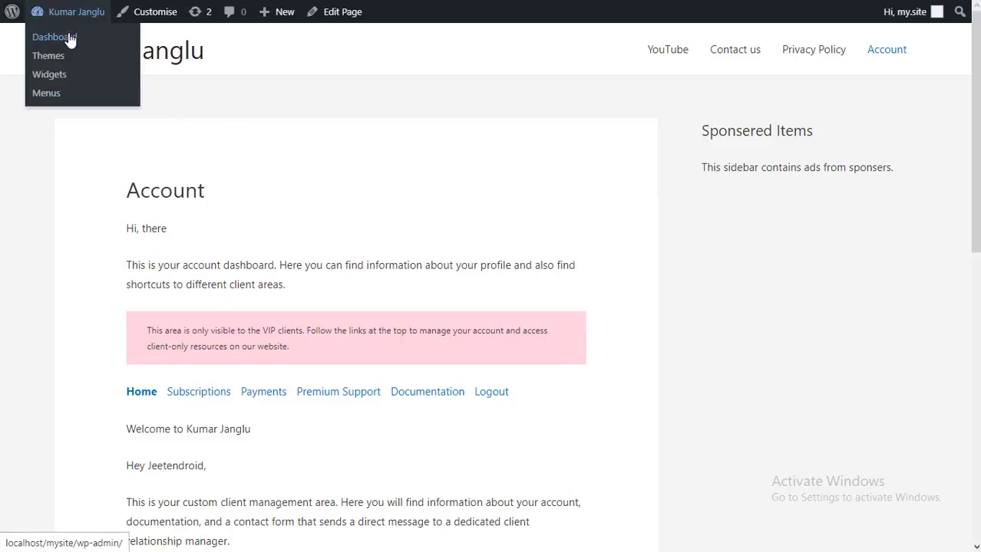
pyautogui.click(70, 38)
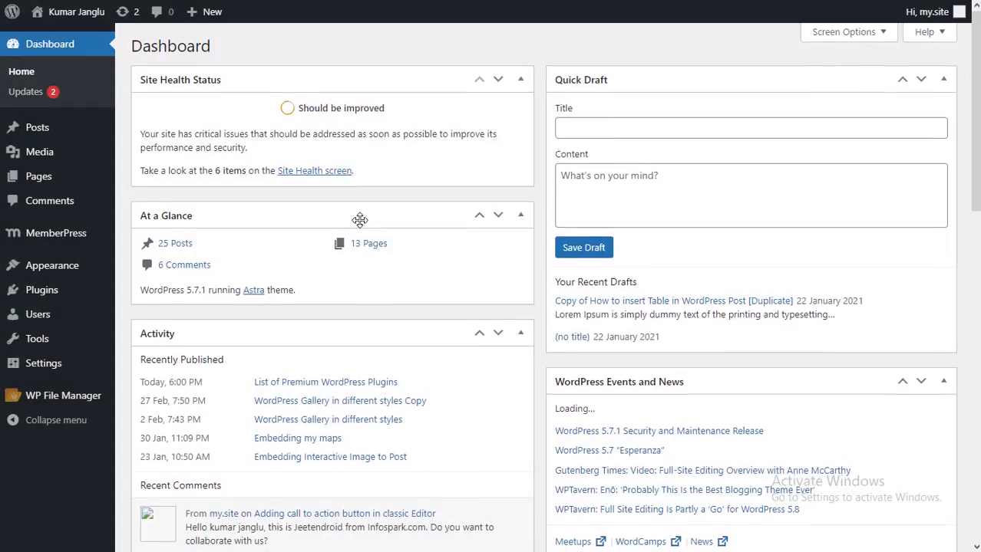
pyautogui.scroll(-1, 360, 220)
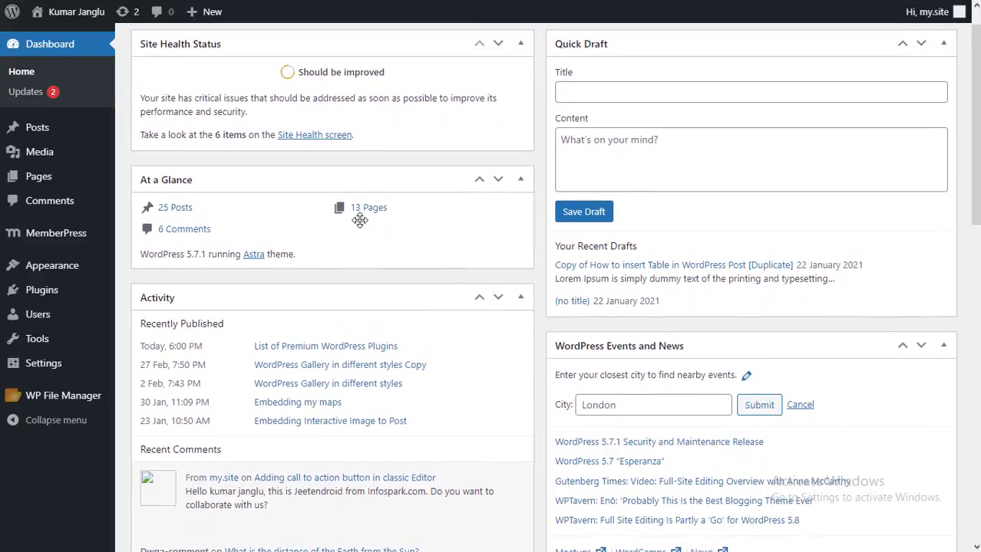
pyautogui.scroll(1, 360, 220)
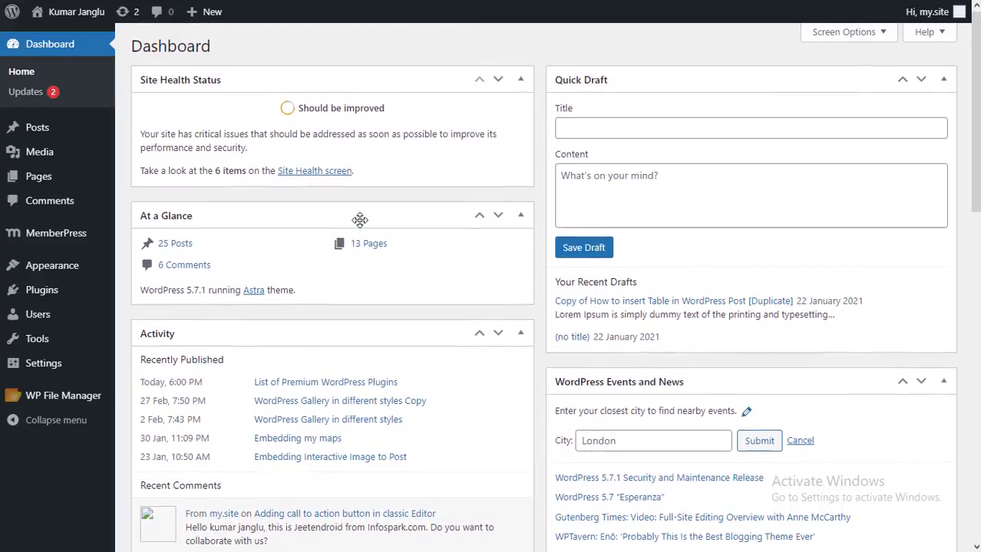